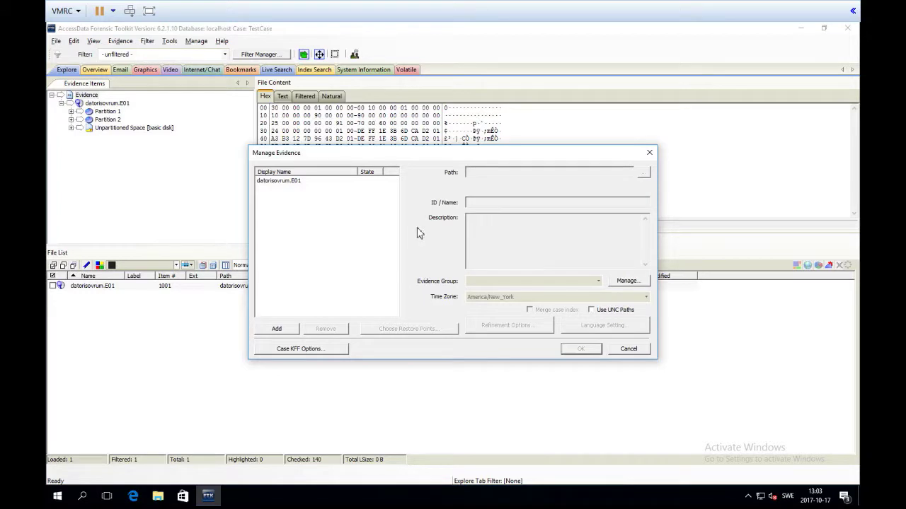
# Start adding an acquired image as evidence and select datorisovrum.E01 among the image files in the SHARE folder
pyautogui.click(276, 329)
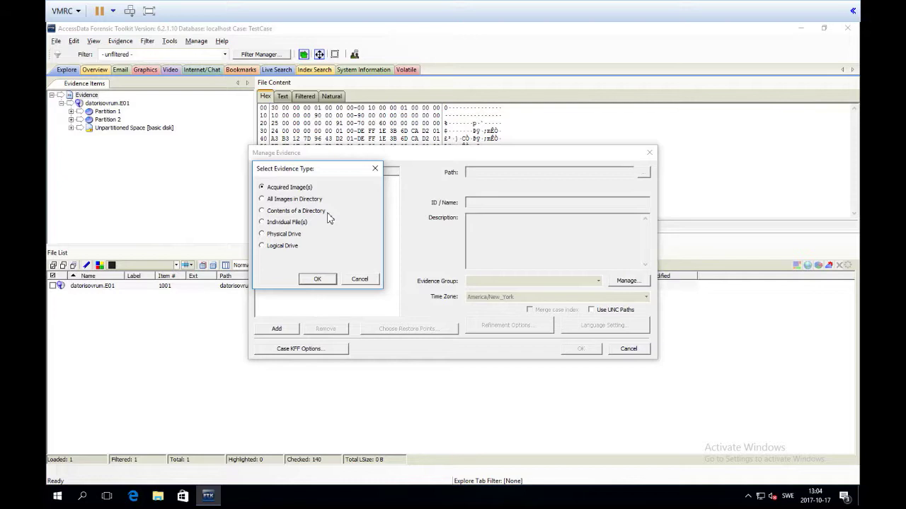
pyautogui.click(318, 279)
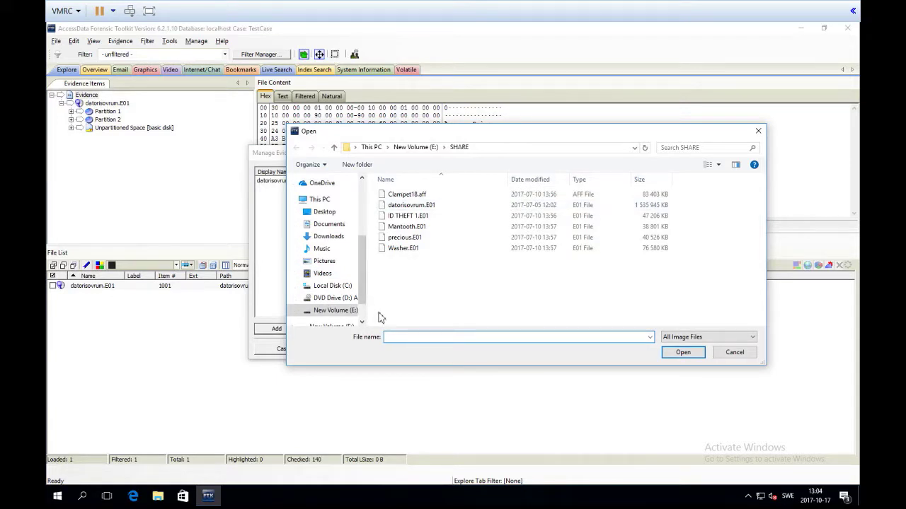
pyautogui.click(402, 198)
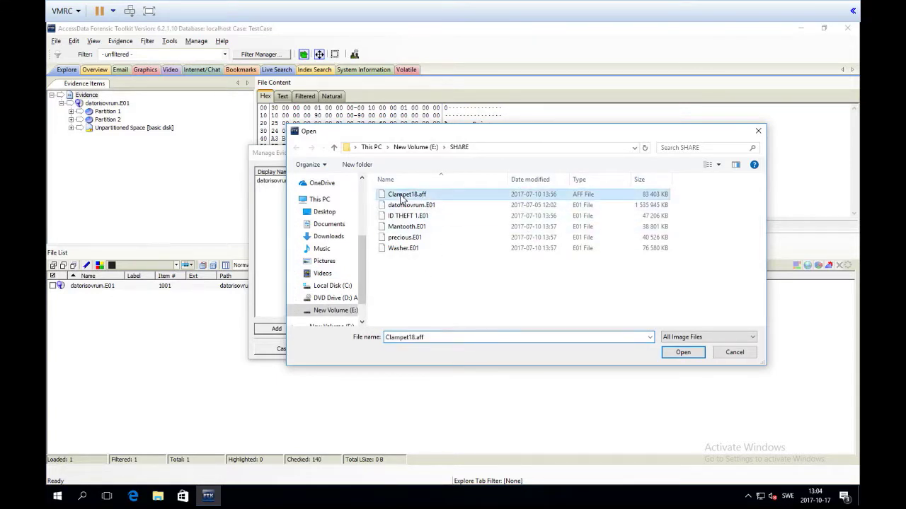
pyautogui.click(680, 352)
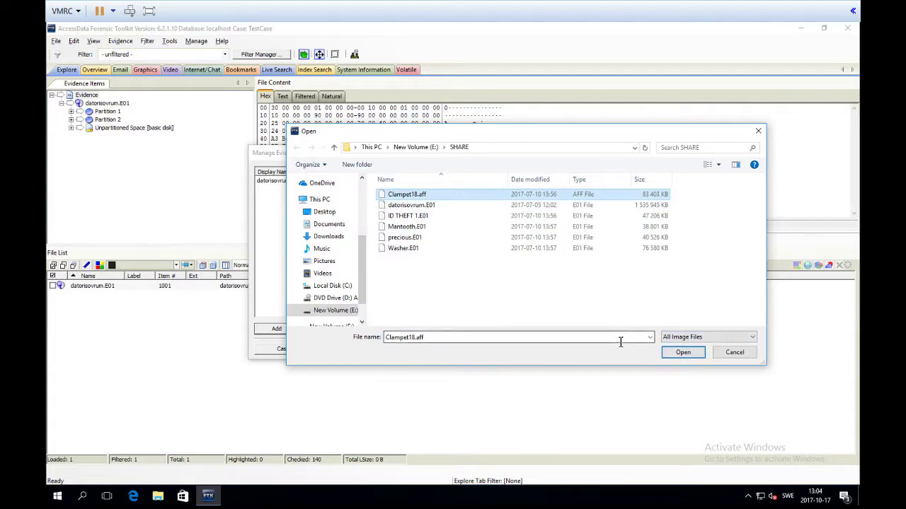
pyautogui.click(416, 205)
pyautogui.click(419, 217)
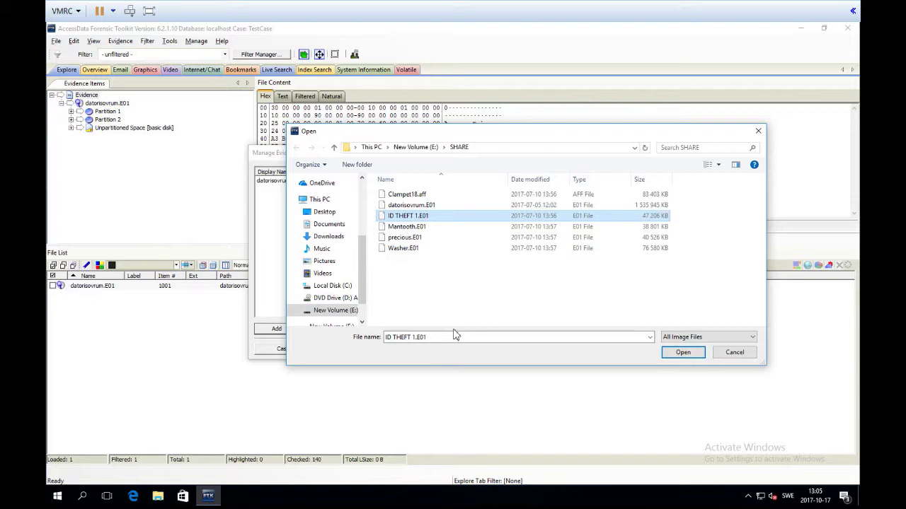
pyautogui.click(416, 206)
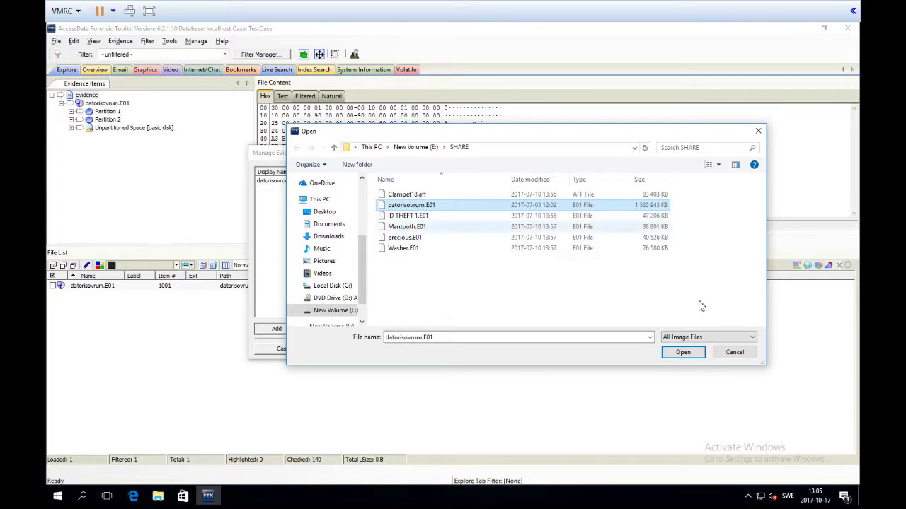
# Show all file types in the SHARE folder and examine the segment files belonging to the datorisovrum image
pyautogui.click(697, 337)
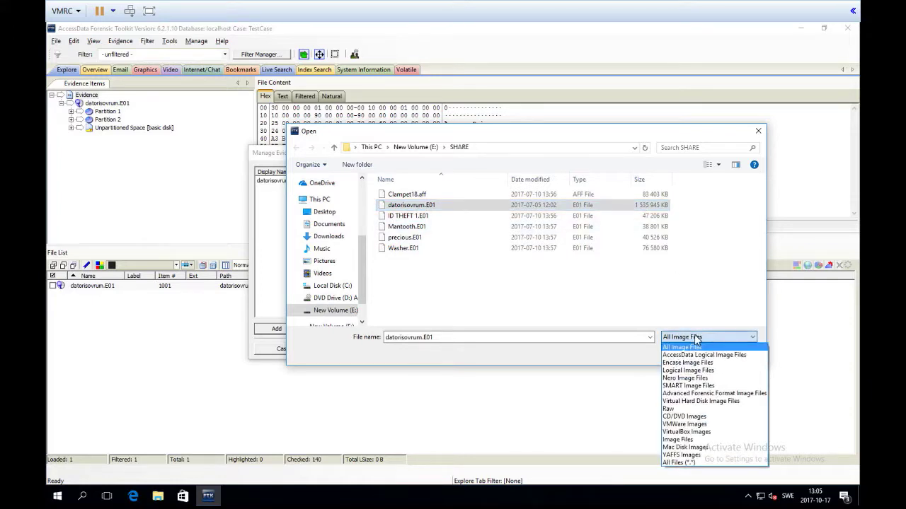
pyautogui.click(697, 462)
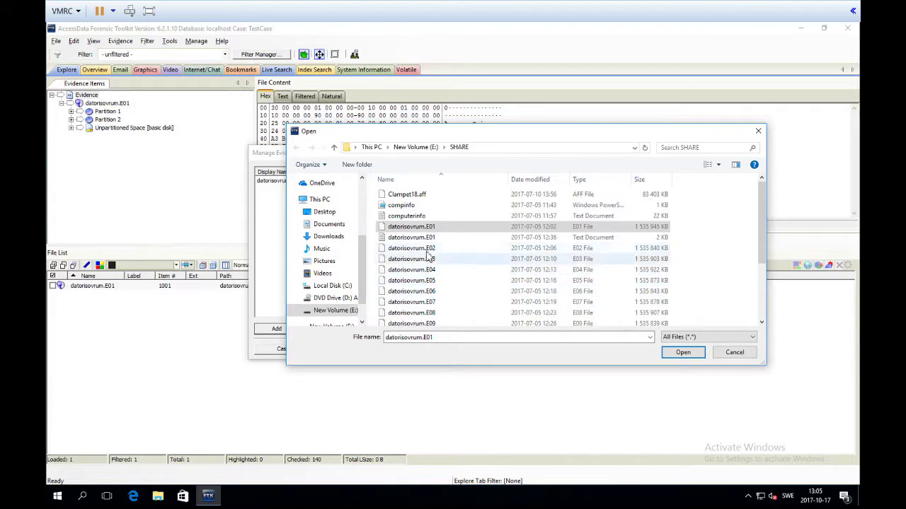
pyautogui.scroll(-2, 452, 269)
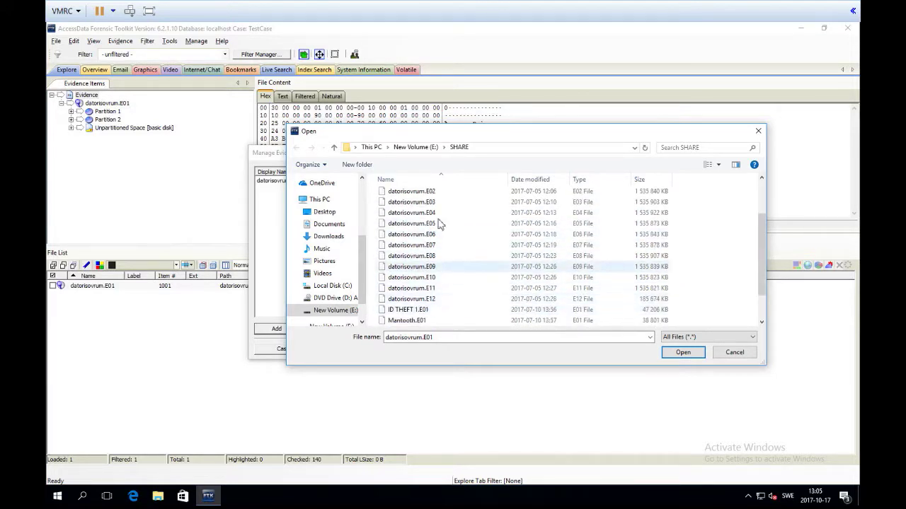
pyautogui.scroll(1, 435, 237)
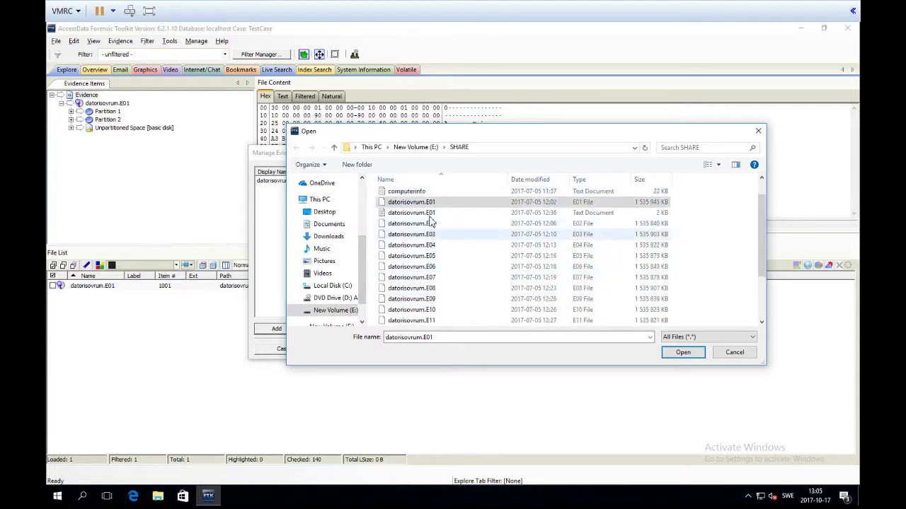
pyautogui.scroll(-1, 440, 301)
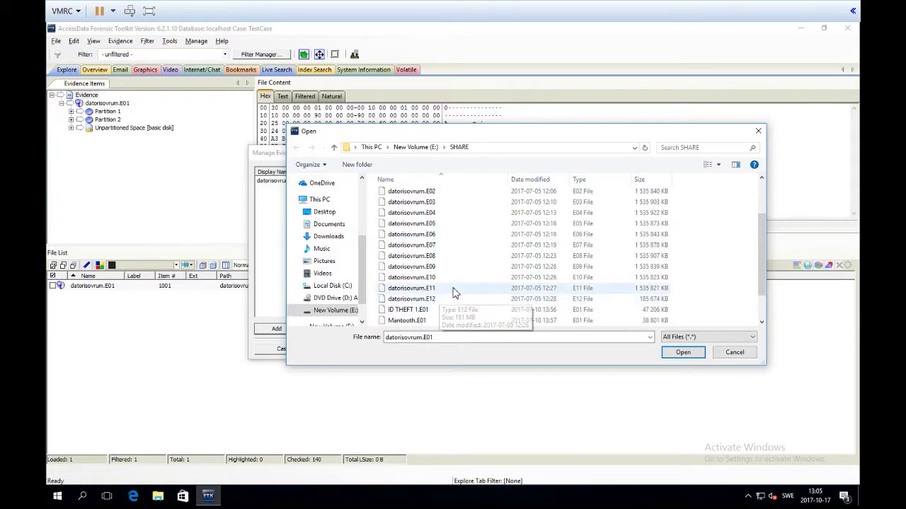
pyautogui.scroll(2, 440, 300)
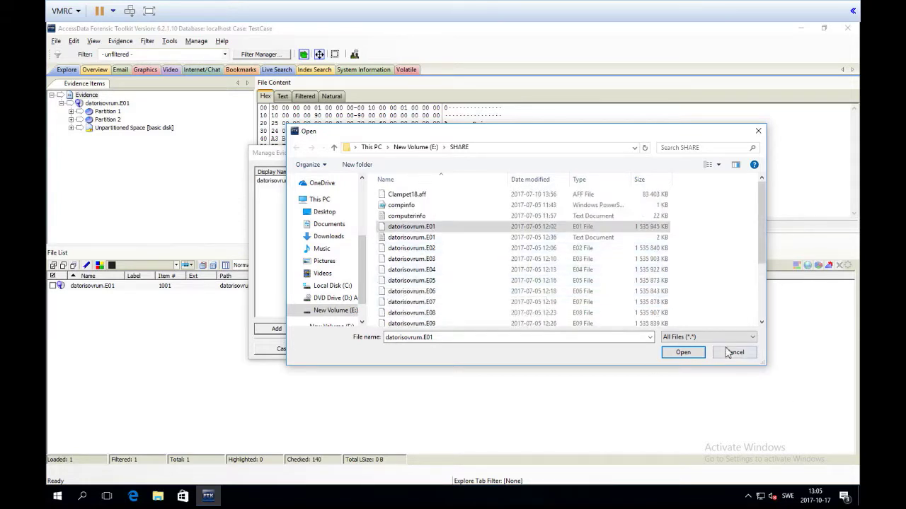
# Limit the file list to All Image Files and add Clampet18.aff to the evidence list
pyautogui.click(747, 337)
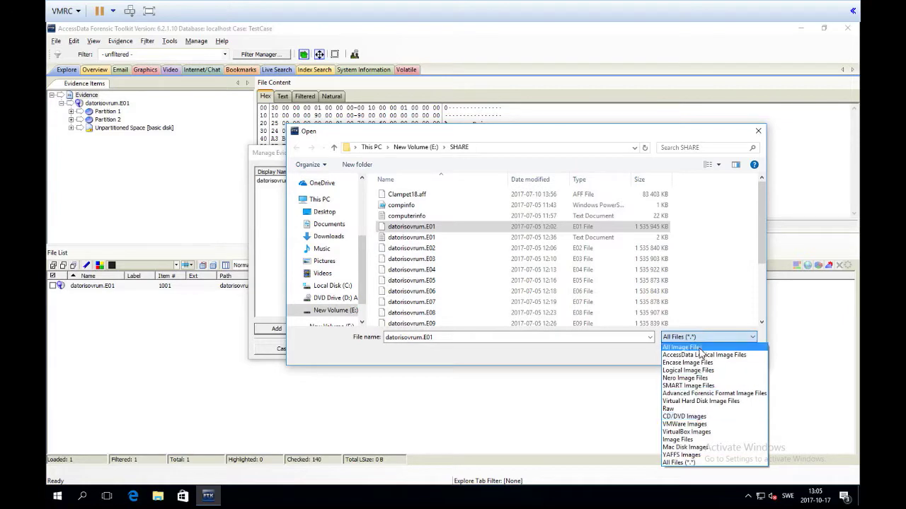
pyautogui.click(701, 348)
pyautogui.click(427, 215)
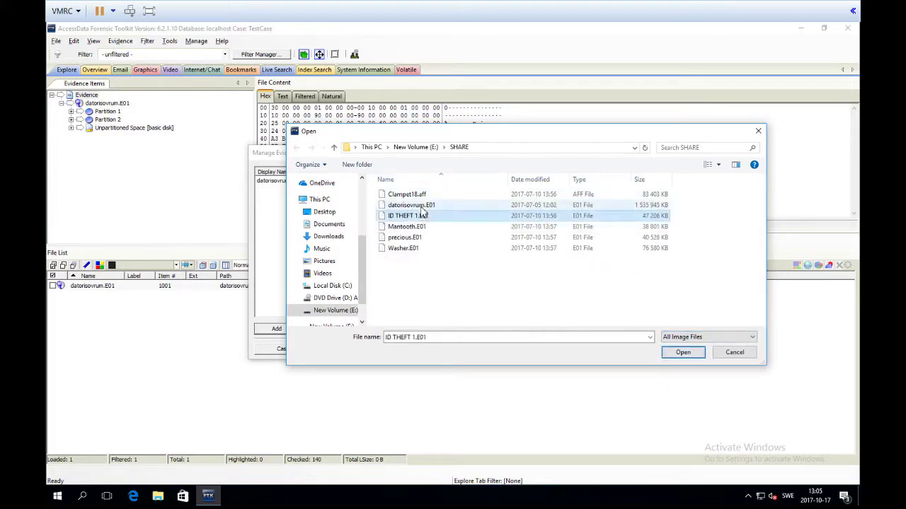
pyautogui.click(425, 205)
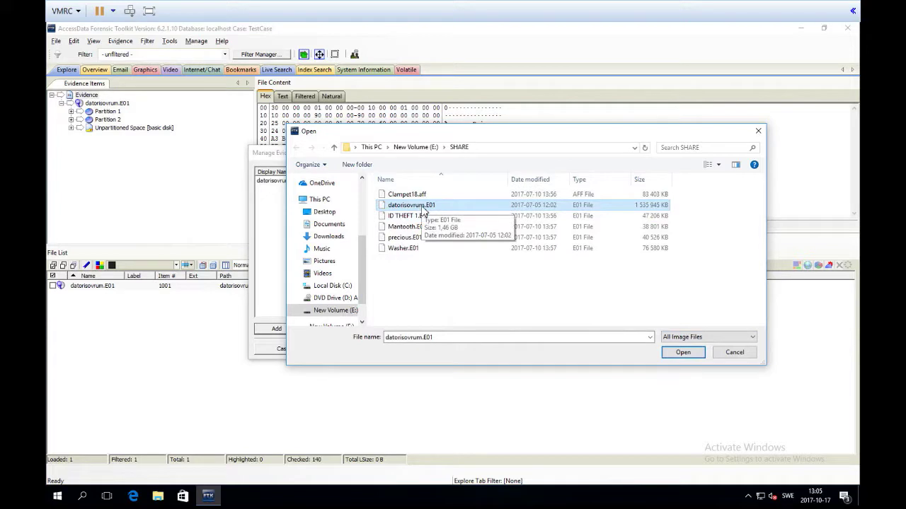
pyautogui.click(419, 195)
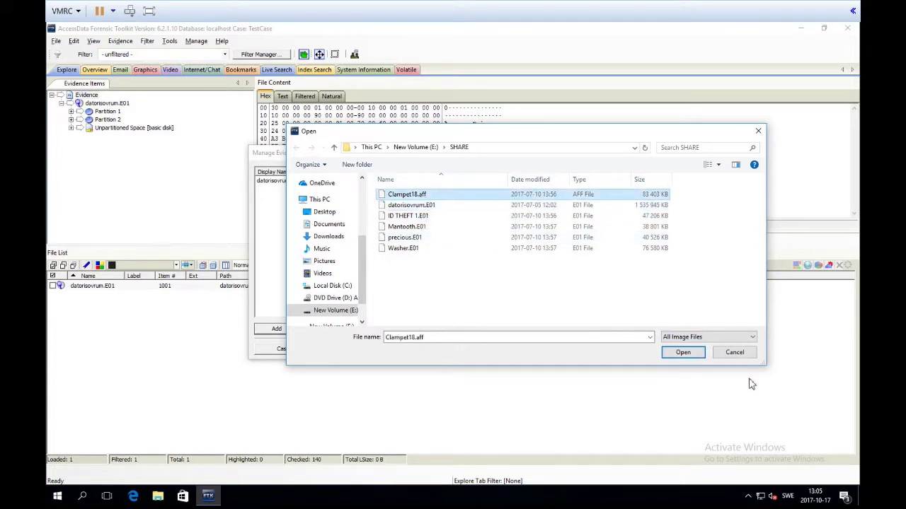
pyautogui.click(683, 352)
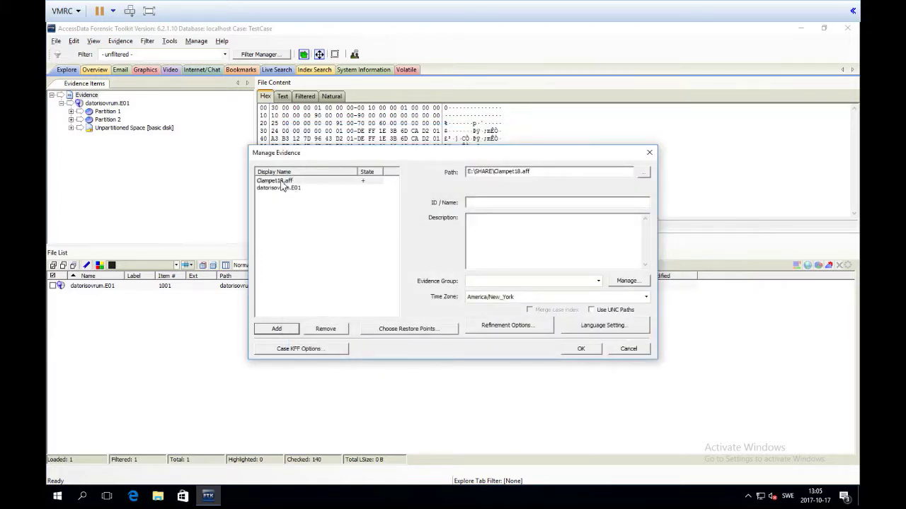
# Examine the time zone choices available for the Clampet18.aff evidence without changing the selection
pyautogui.click(281, 181)
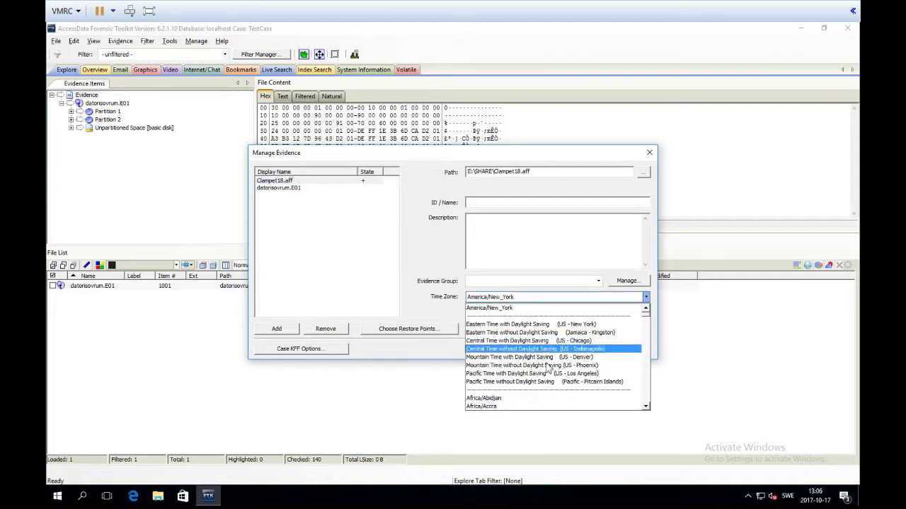
pyautogui.scroll(-4, 566, 349)
pyautogui.scroll(-2, 565, 350)
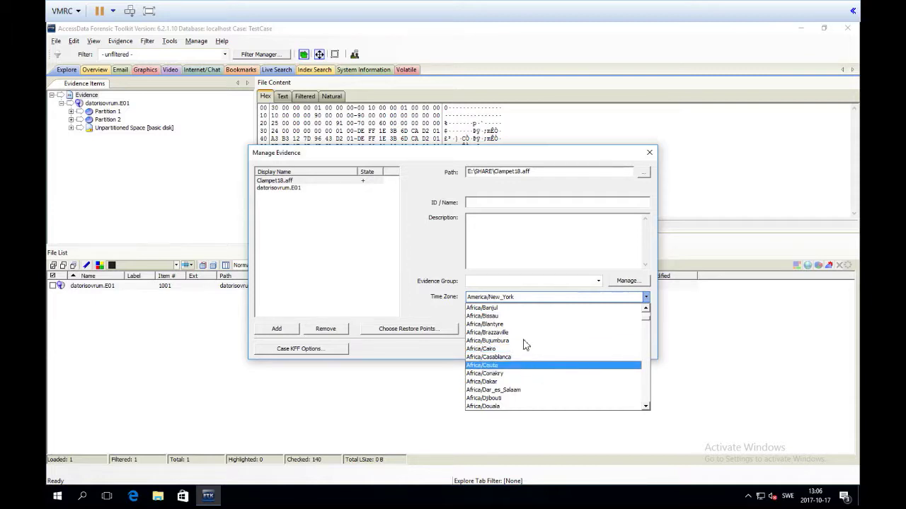
pyautogui.click(423, 258)
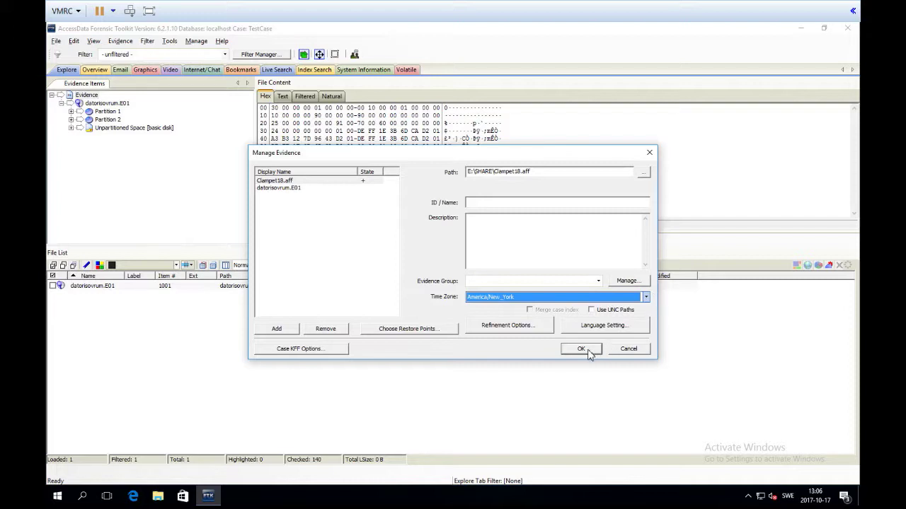
# Remove Clampet18.aff from the evidence list and leave evidence management without saving
pyautogui.click(297, 181)
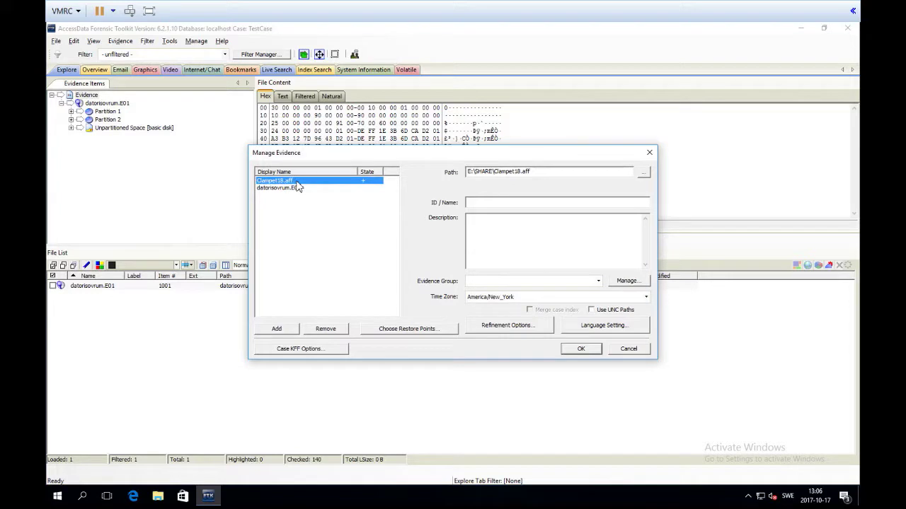
pyautogui.click(325, 331)
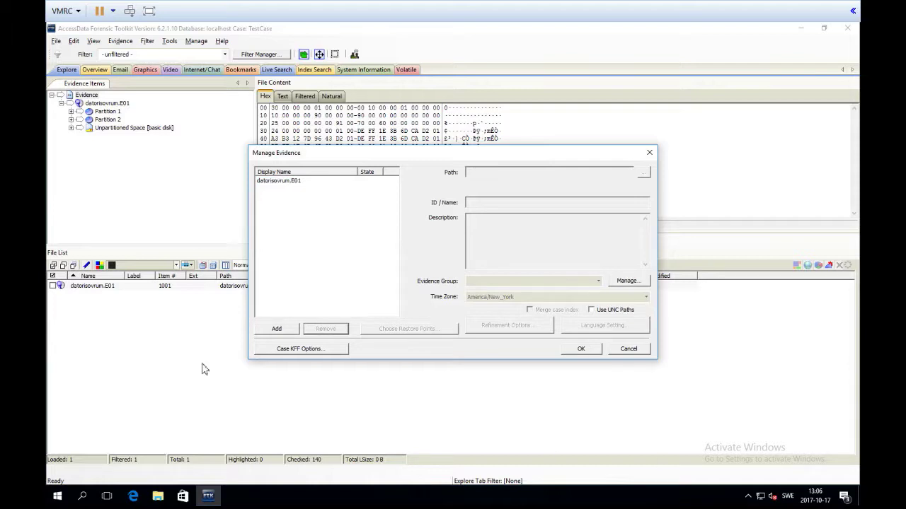
pyautogui.click(635, 352)
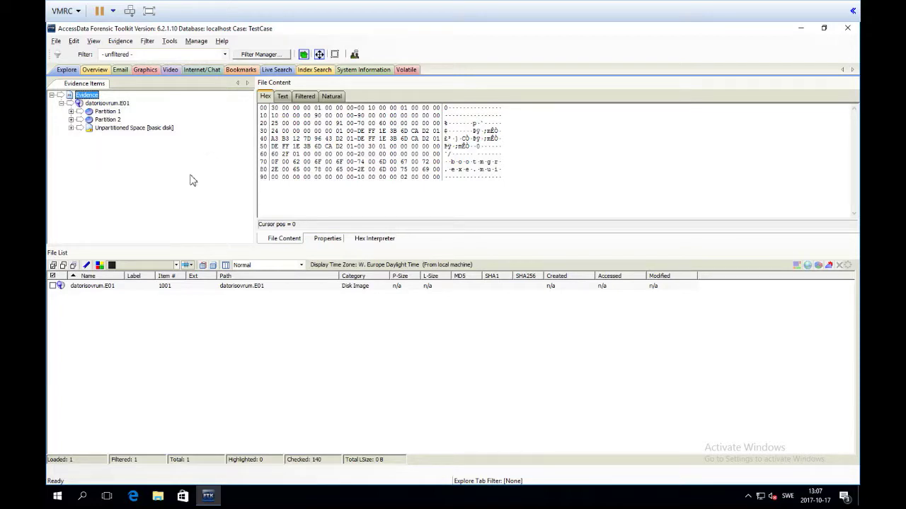
# Examine the folder structure of Partition 1 in datorisovrum.E01 down to the System Reserved root, then collapse the partition
pyautogui.click(60, 103)
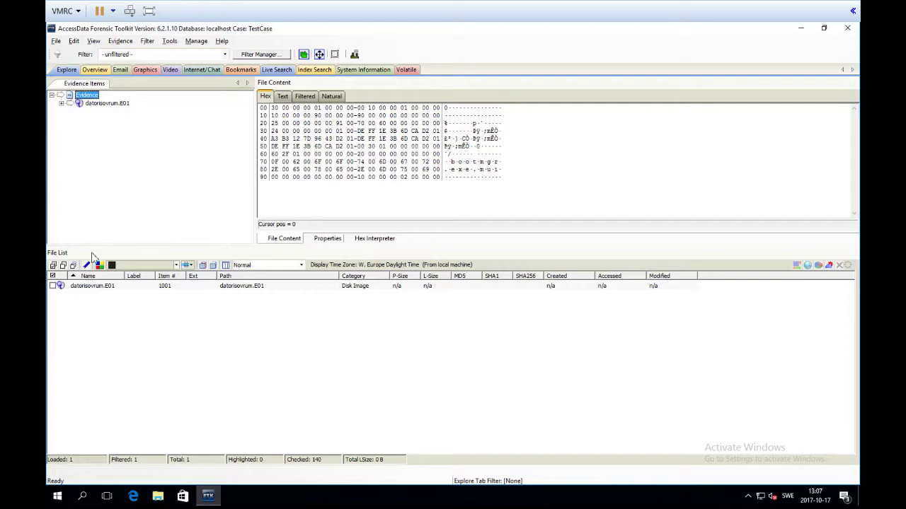
pyautogui.click(61, 104)
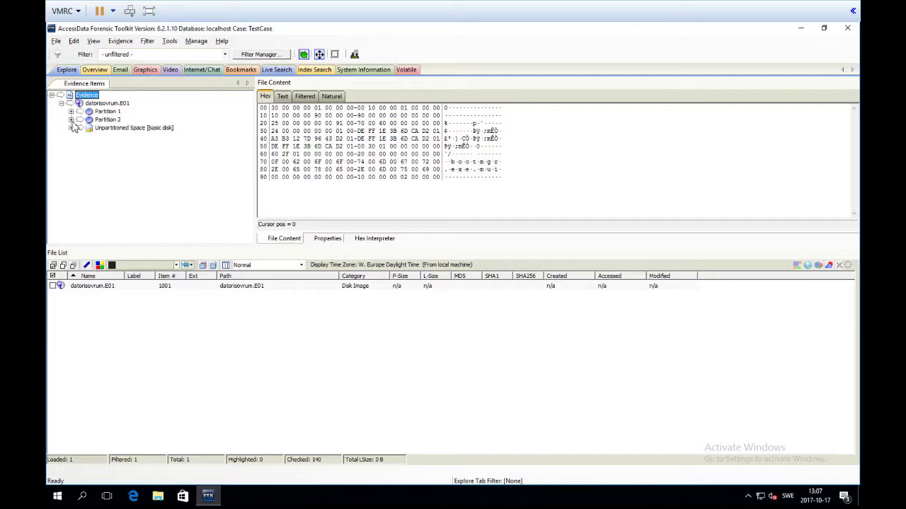
pyautogui.click(70, 111)
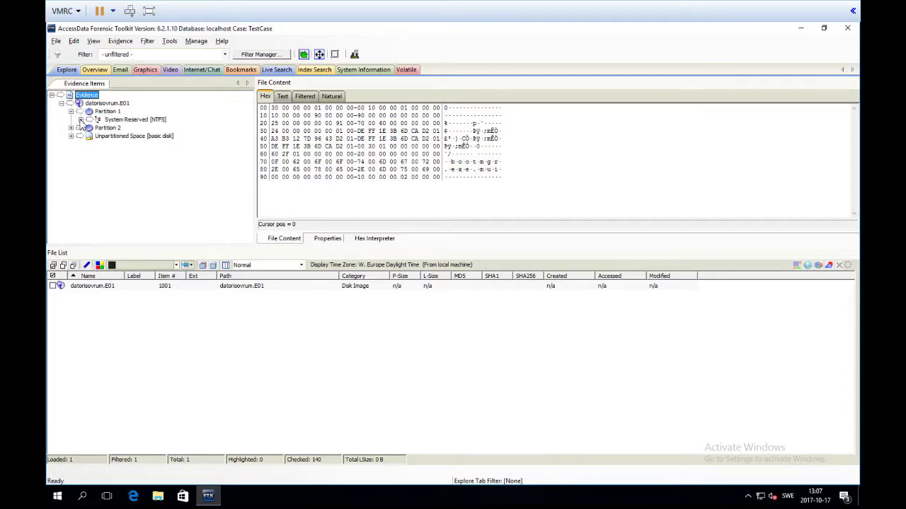
pyautogui.click(80, 120)
pyautogui.click(89, 136)
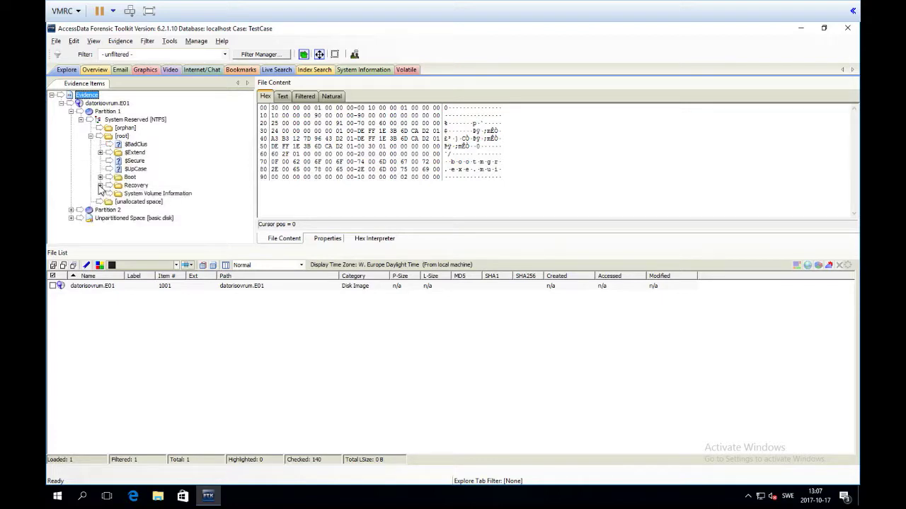
pyautogui.click(71, 112)
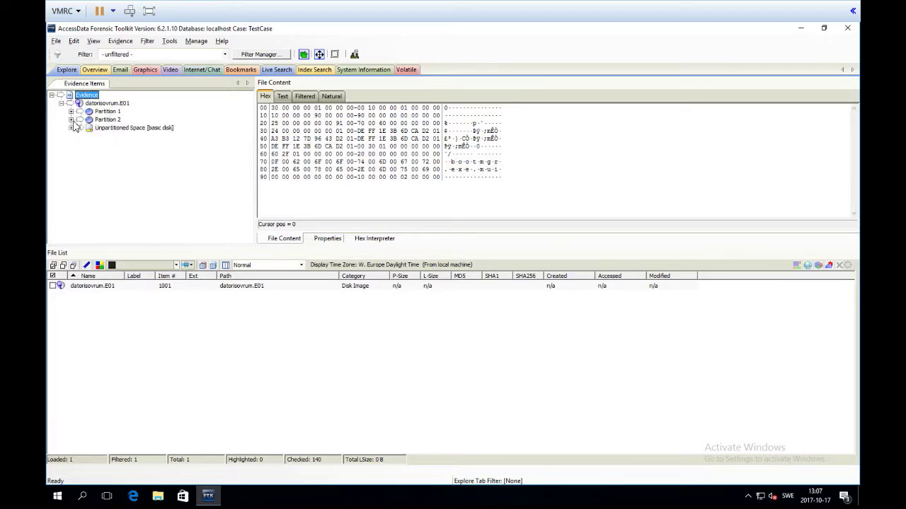
# Expand Partition 2 down to its NTFS root folder and list the contents of the Windows and Users folders
pyautogui.click(72, 119)
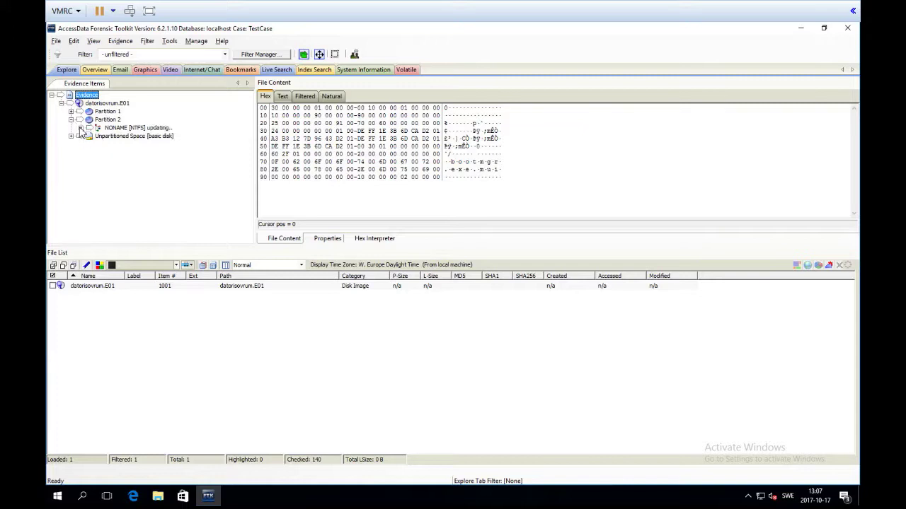
pyautogui.click(81, 129)
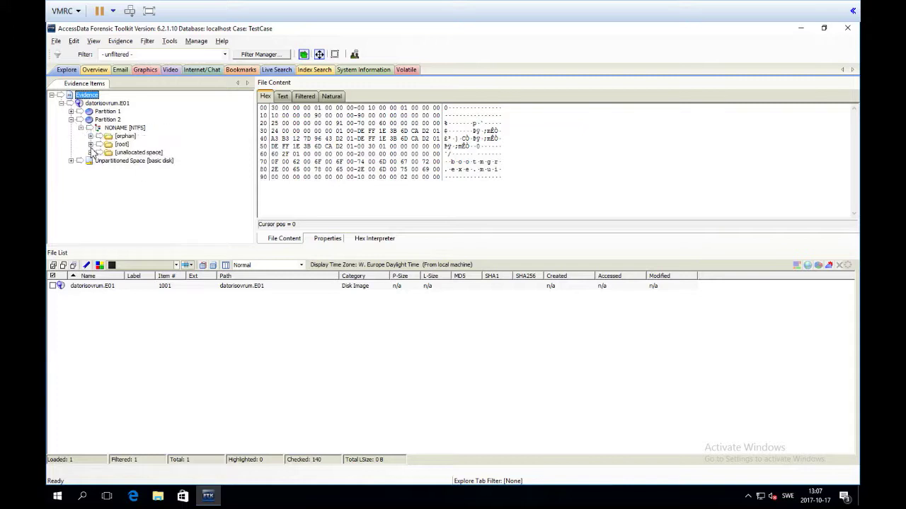
pyautogui.click(91, 144)
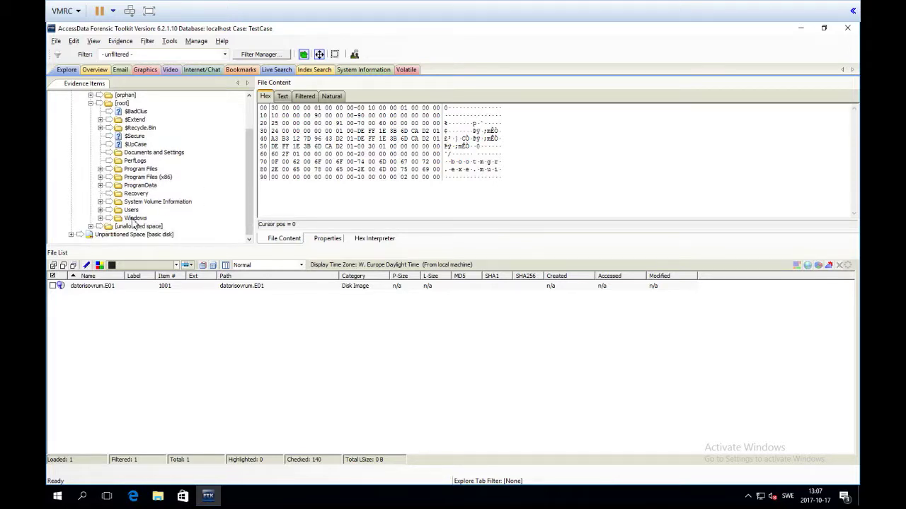
pyautogui.click(134, 218)
pyautogui.click(133, 210)
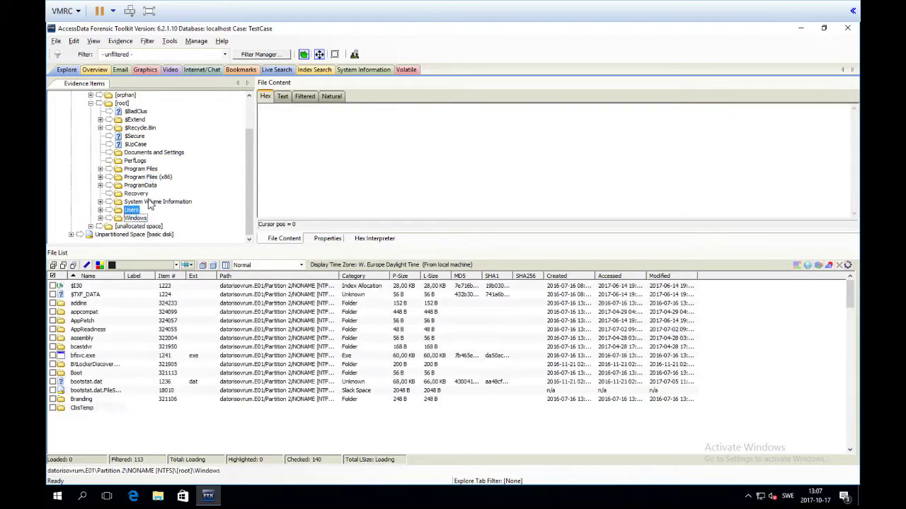
# View the subfolders of System Volume Information and ProgramData in Partition 2, then collapse ProgramData
pyautogui.click(101, 202)
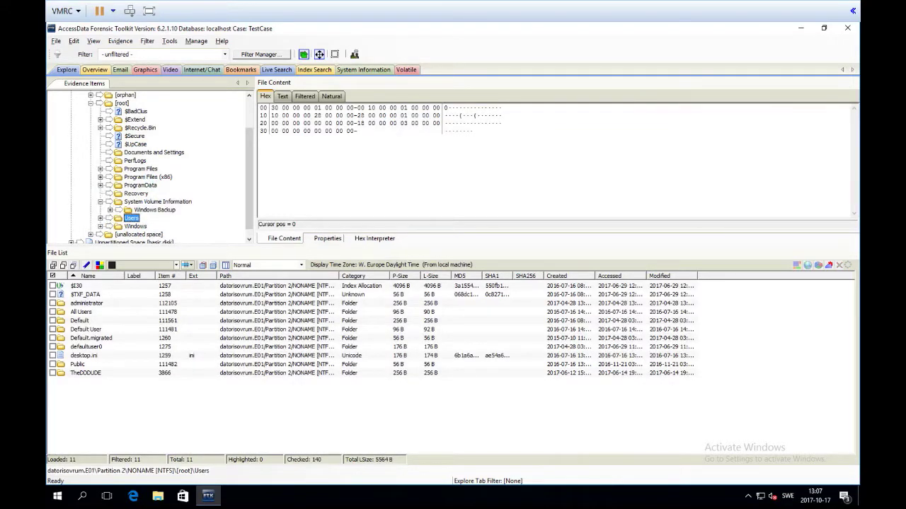
pyautogui.click(101, 186)
pyautogui.scroll(5, 147, 201)
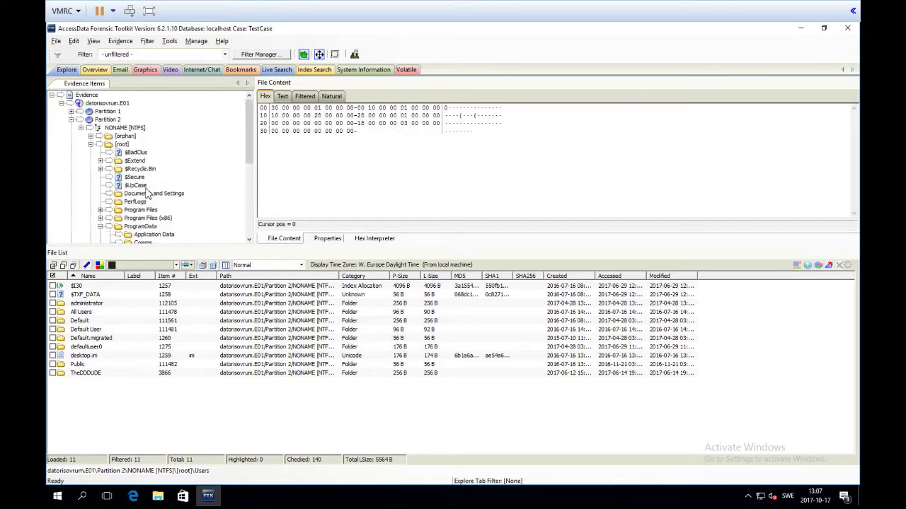
pyautogui.click(101, 227)
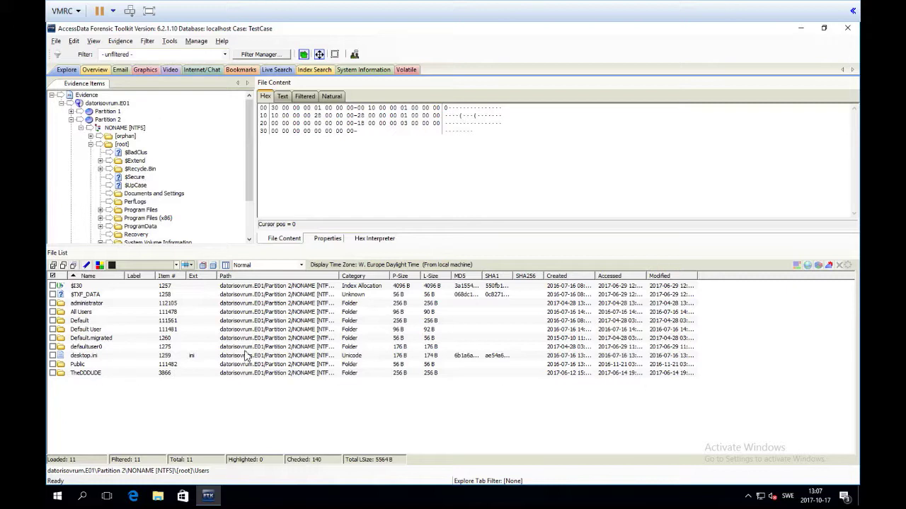
# Expand the Users folder and the TheDDDUDE profile in Partition 2, and list the contents of its Contacts folder
pyautogui.scroll(-1, 170, 194)
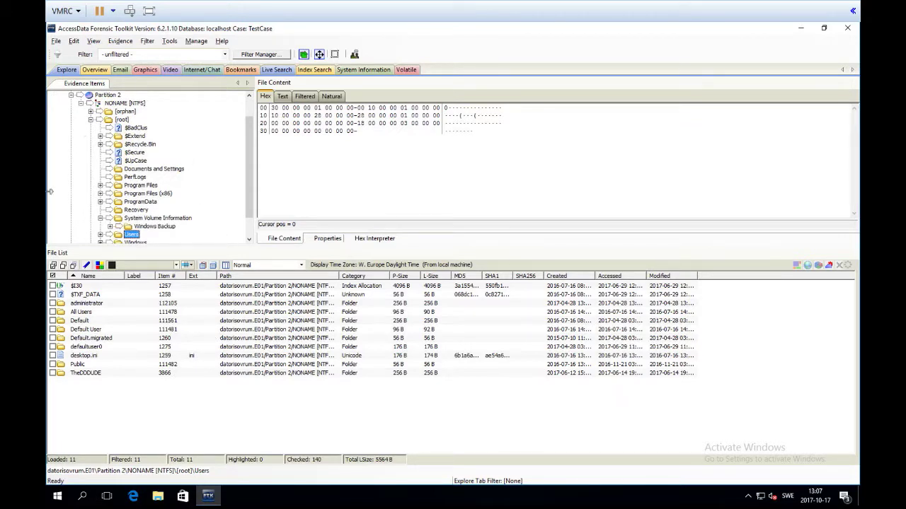
pyautogui.scroll(-1, 135, 186)
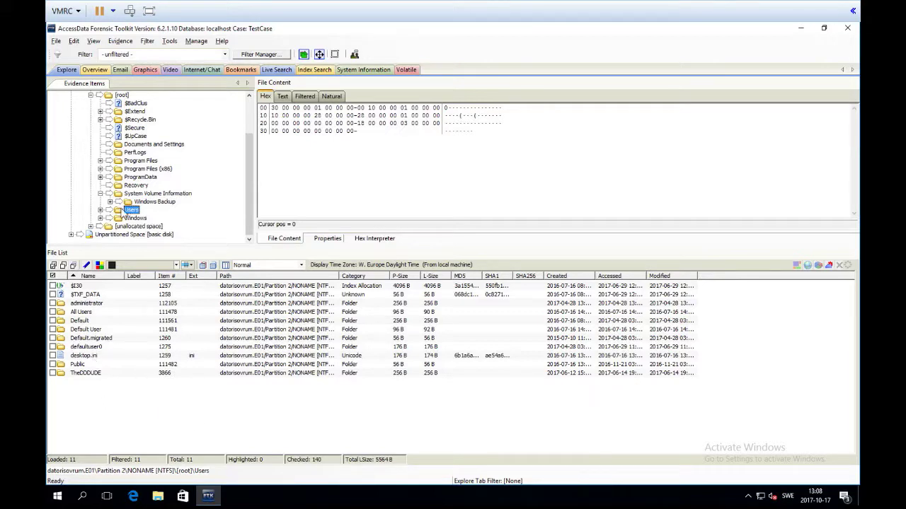
pyautogui.click(101, 210)
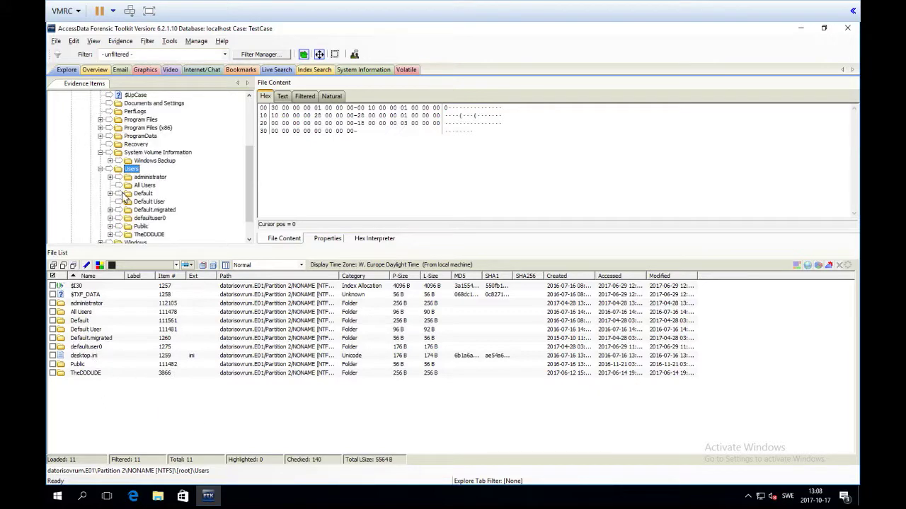
pyautogui.click(109, 235)
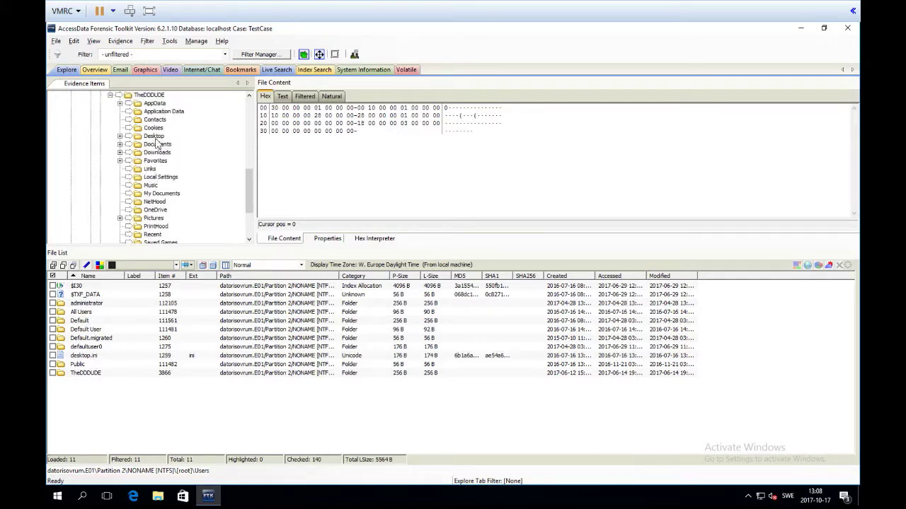
pyautogui.click(156, 120)
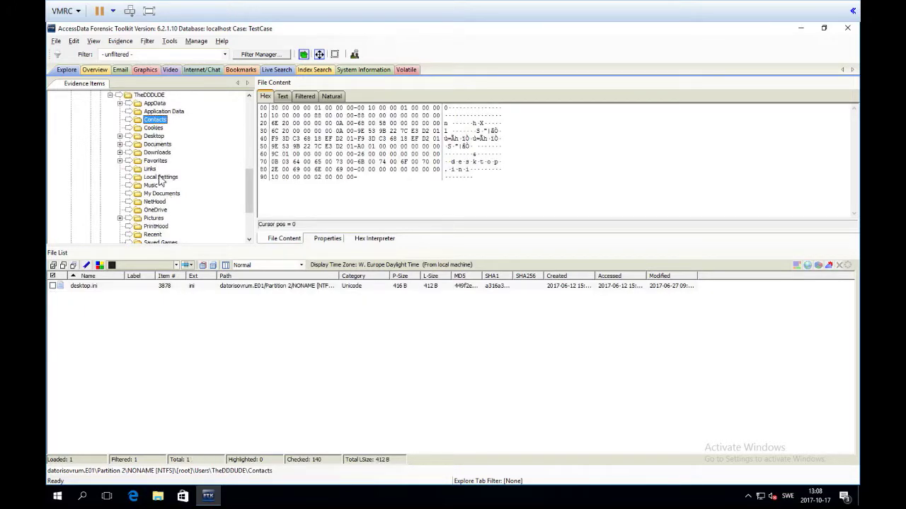
# Expand the profile's Pictures folder and list its files and subfolders
pyautogui.click(153, 218)
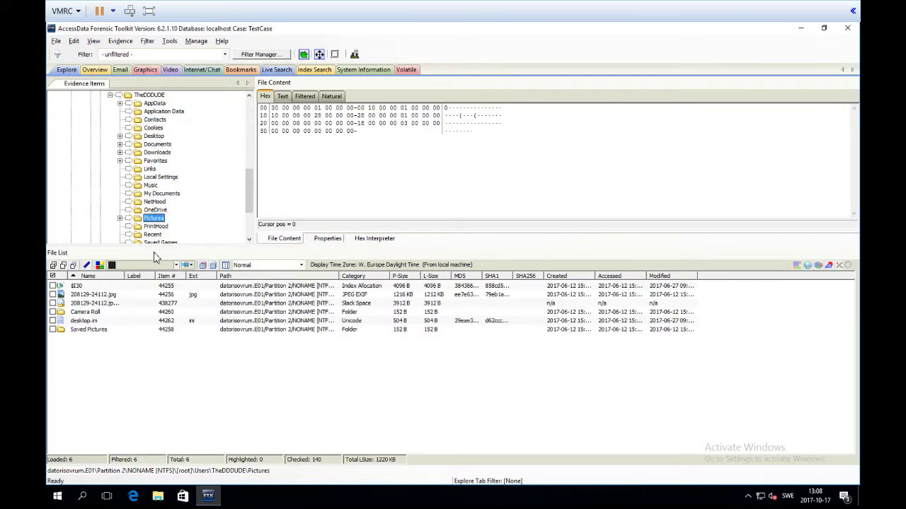
pyautogui.click(119, 218)
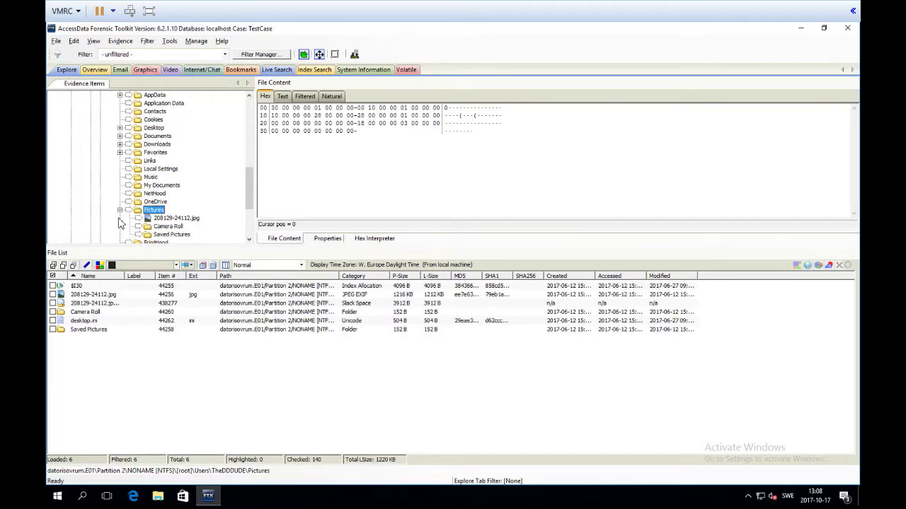
pyautogui.click(160, 236)
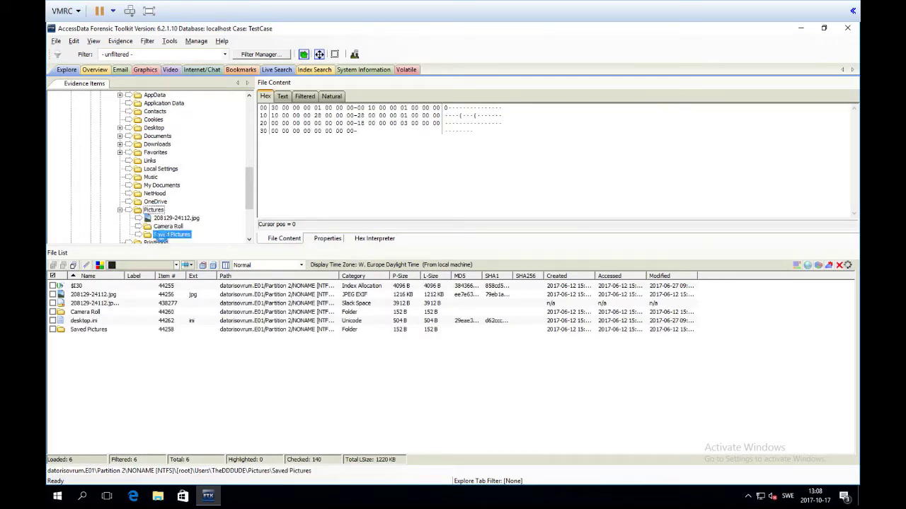
pyautogui.click(157, 211)
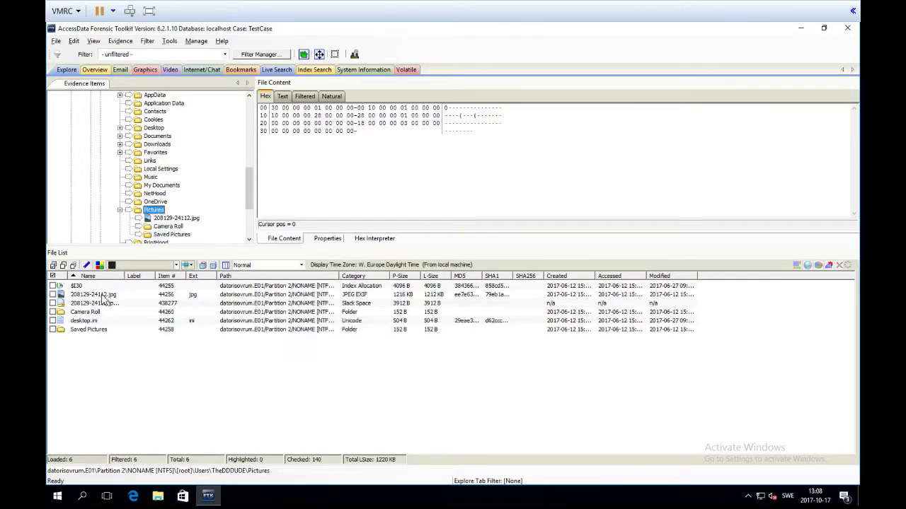
# Show 208129-24112.jpg from the Pictures folder in the Natural view and set its display size to Best Fit
pyautogui.click(102, 296)
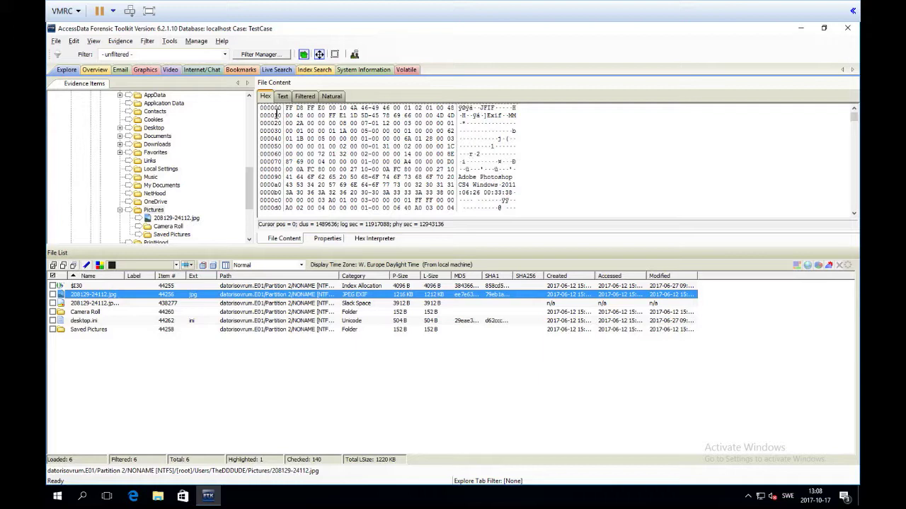
pyautogui.click(329, 96)
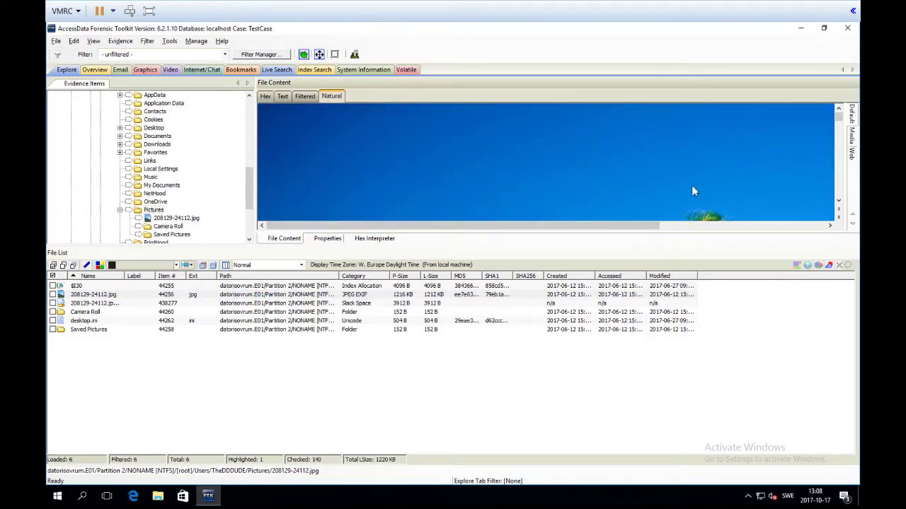
pyautogui.rightClick(684, 165)
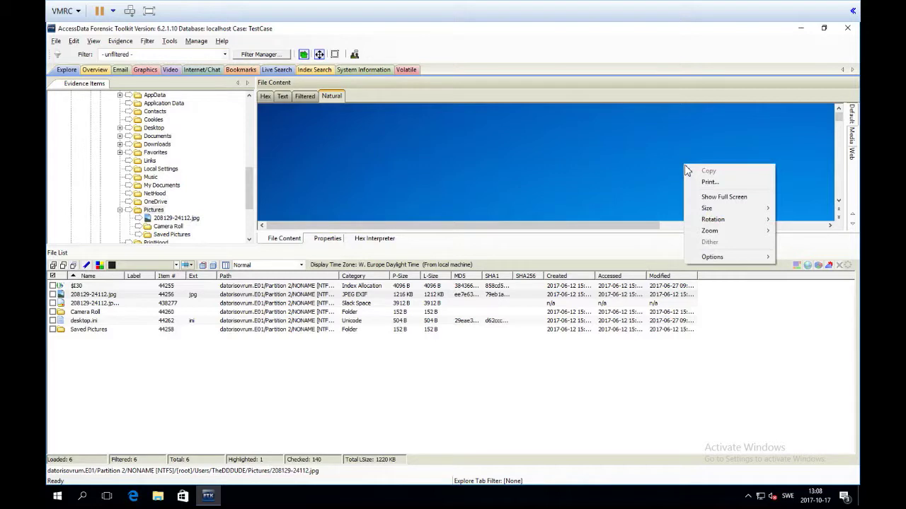
pyautogui.moveTo(724, 209)
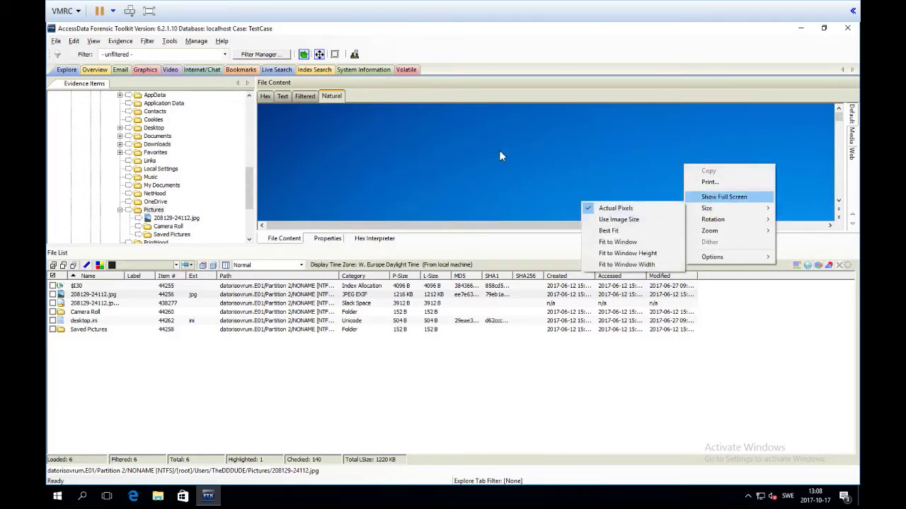
pyautogui.rightClick(498, 150)
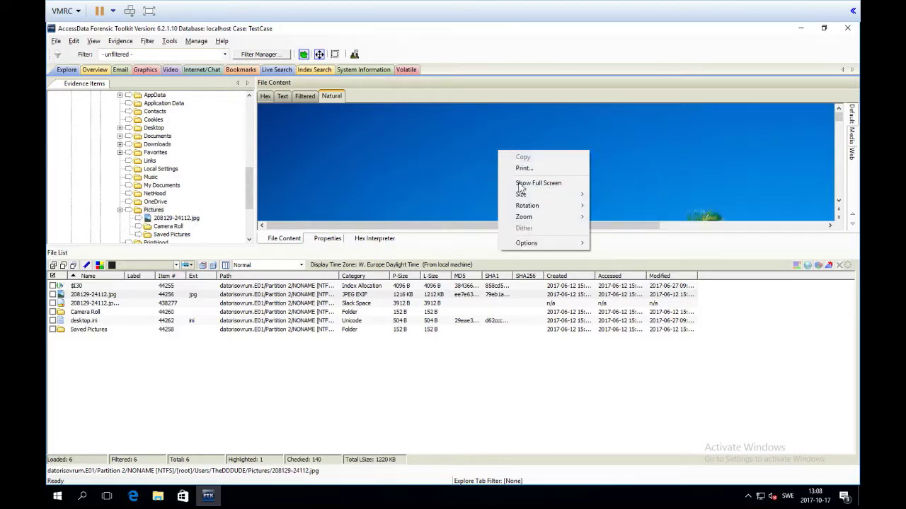
pyautogui.moveTo(538, 195)
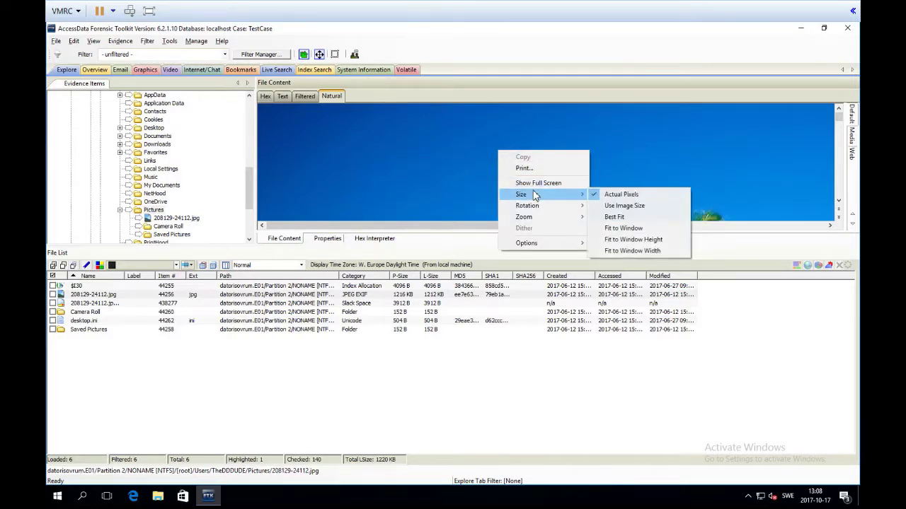
pyautogui.click(644, 218)
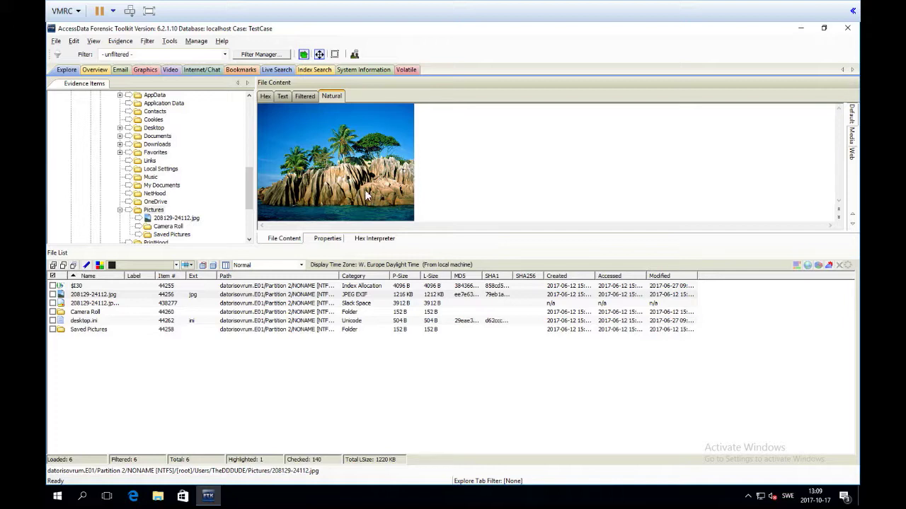
# Examine the image's hex content, highlighting the JFIF file header and the Exif marker
pyautogui.click(264, 97)
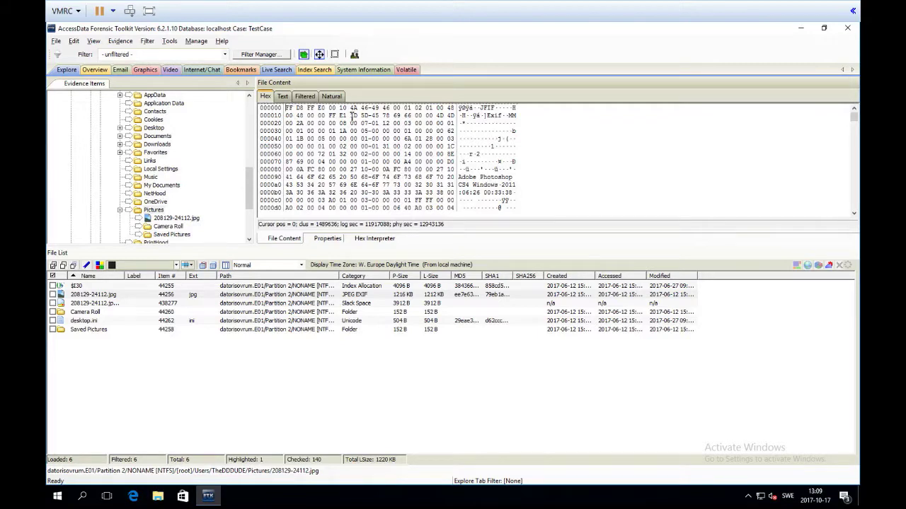
pyautogui.click(269, 123)
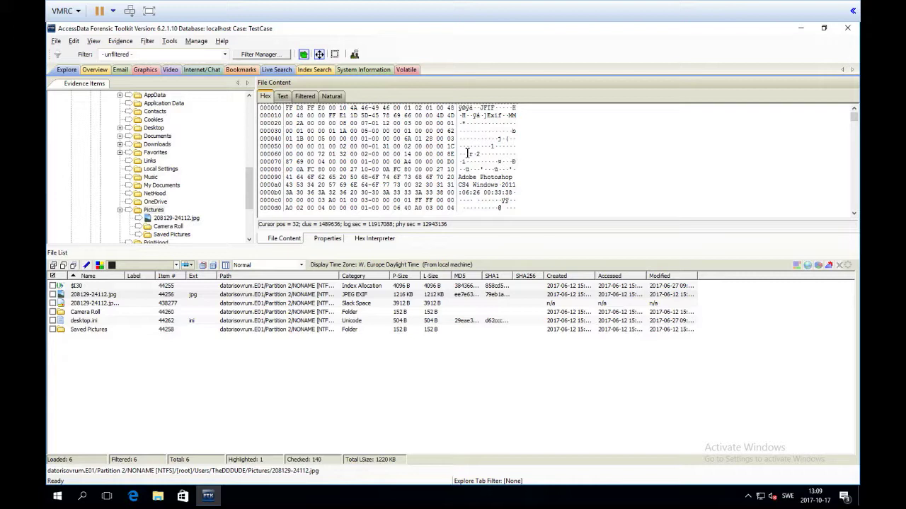
pyautogui.click(309, 108)
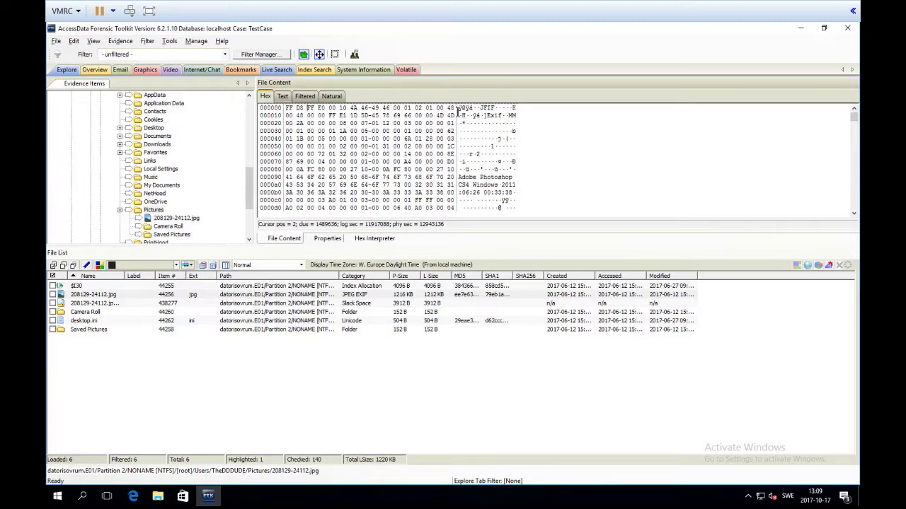
pyautogui.moveTo(460, 107); pyautogui.dragTo(498, 107)
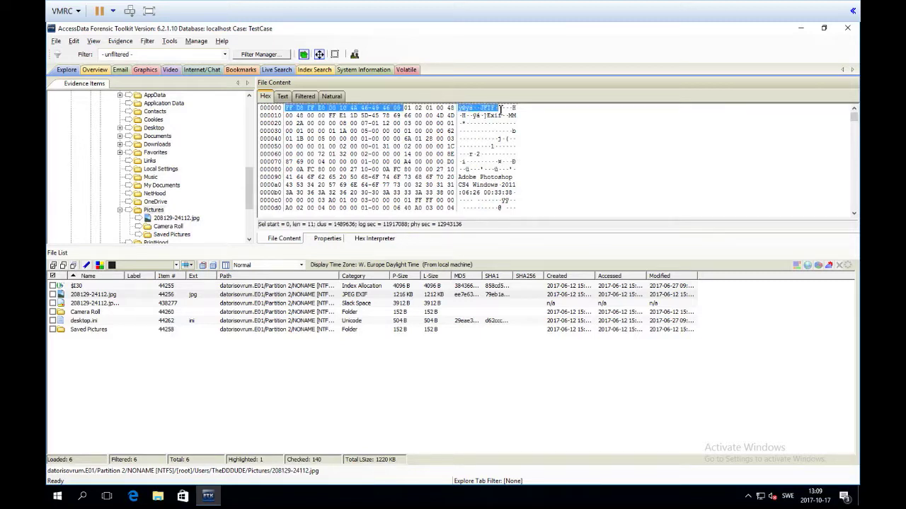
pyautogui.click(489, 137)
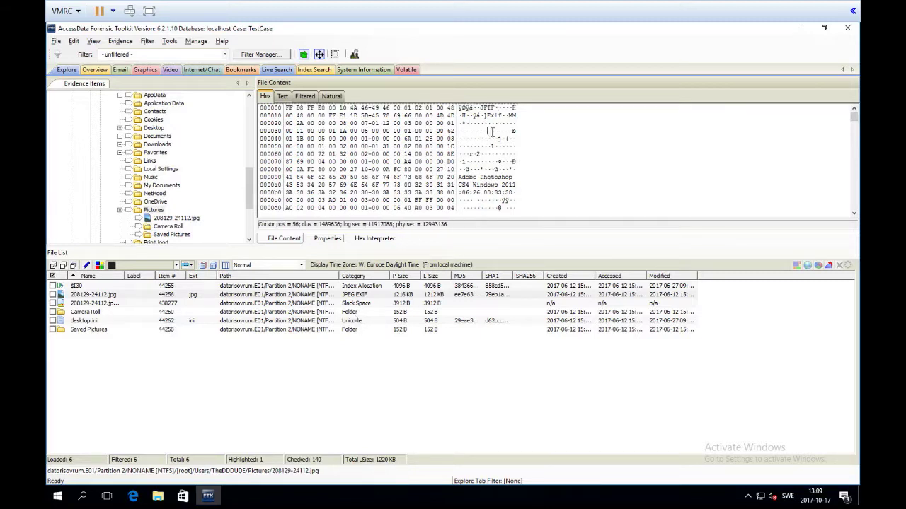
pyautogui.moveTo(488, 116); pyautogui.dragTo(502, 116)
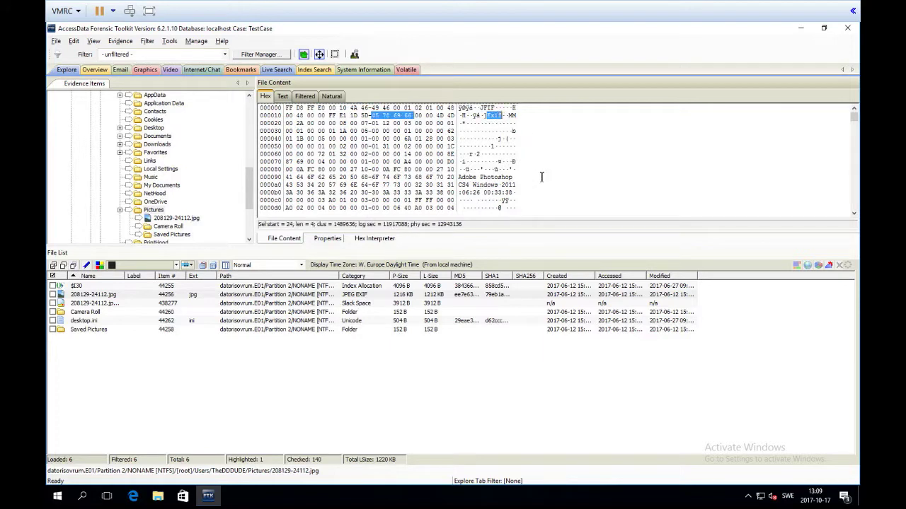
pyautogui.click(593, 164)
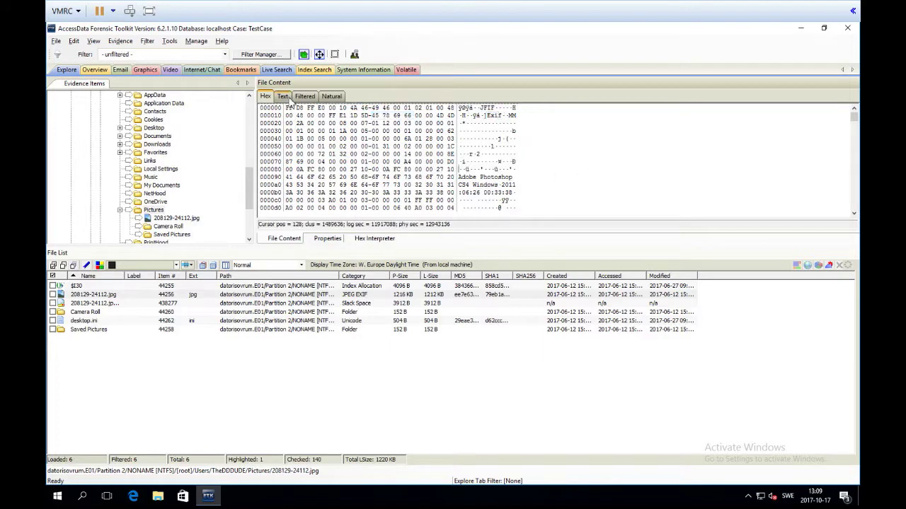
# Switch the file content to the Text view and read the contents of desktop.ini
pyautogui.click(284, 98)
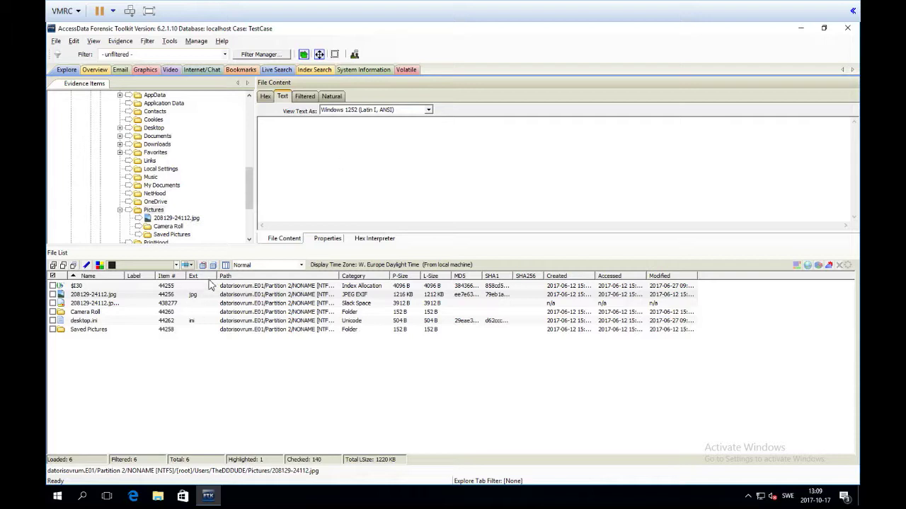
pyautogui.click(96, 322)
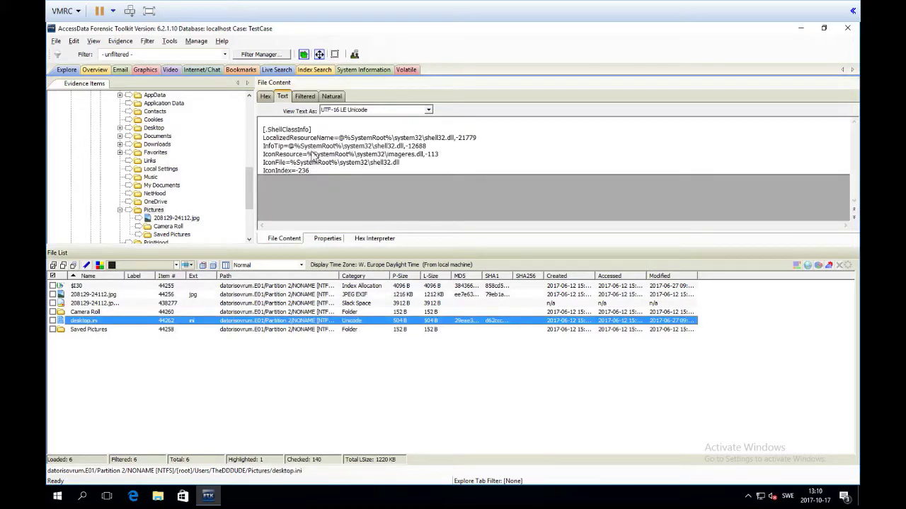
pyautogui.moveTo(281, 129); pyautogui.dragTo(373, 162)
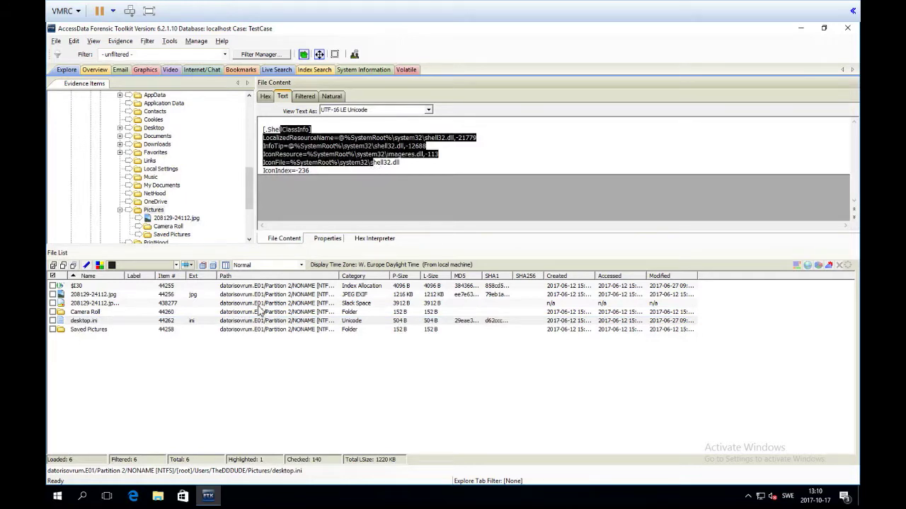
pyautogui.click(342, 186)
# Compare the Filtered and Text views of desktop.ini, and show the filtered text of 208129-24112.jpg
pyautogui.click(309, 98)
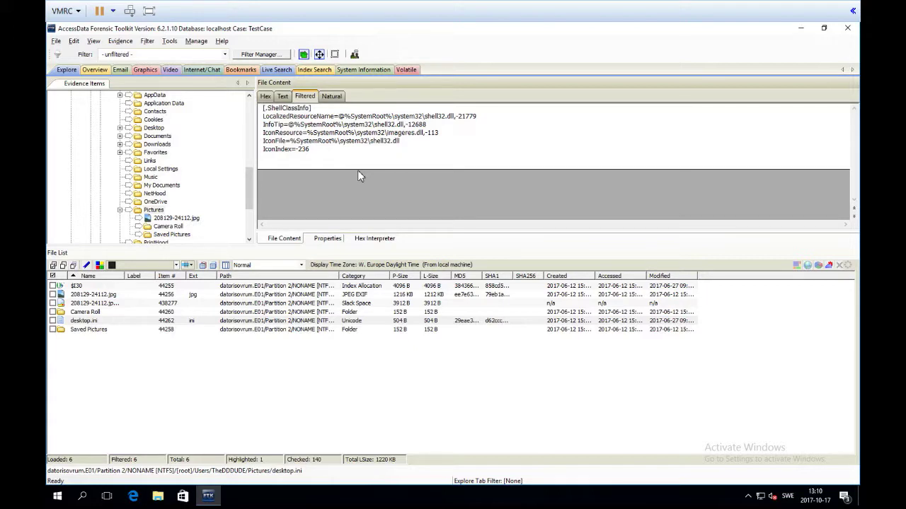
pyautogui.click(286, 97)
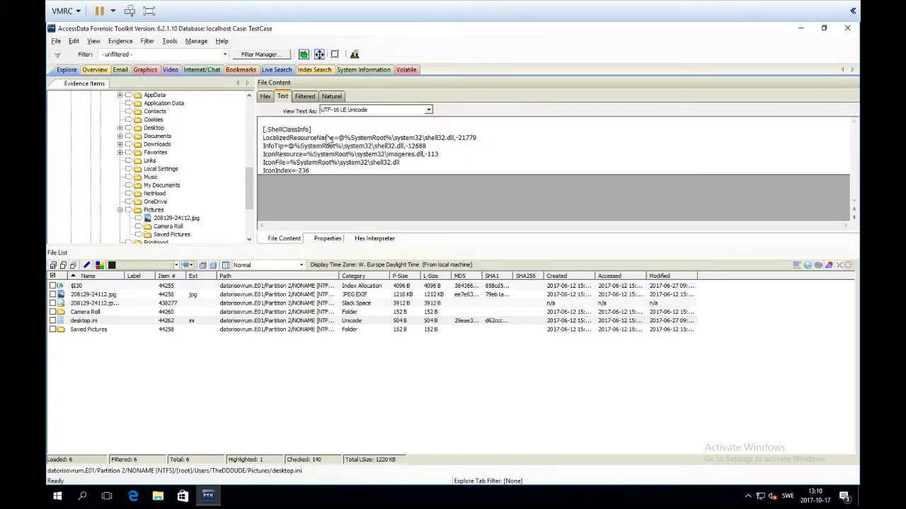
pyautogui.click(306, 98)
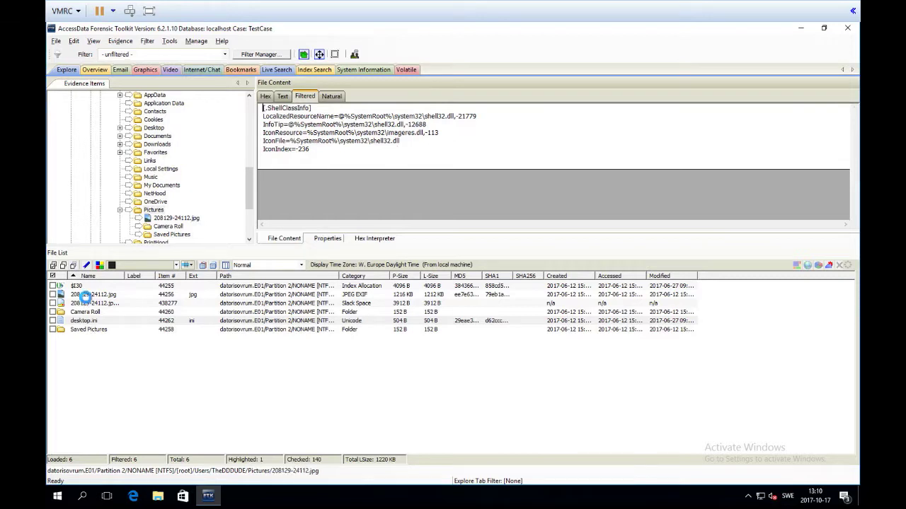
pyautogui.click(85, 295)
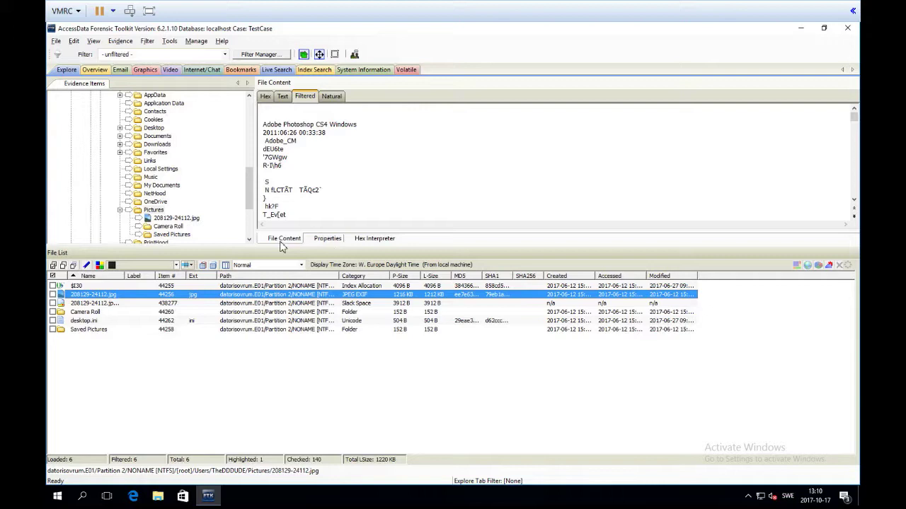
# Examine the properties of 208129-24112.jpg, covering its file size, file dates and general file attributes
pyautogui.click(326, 239)
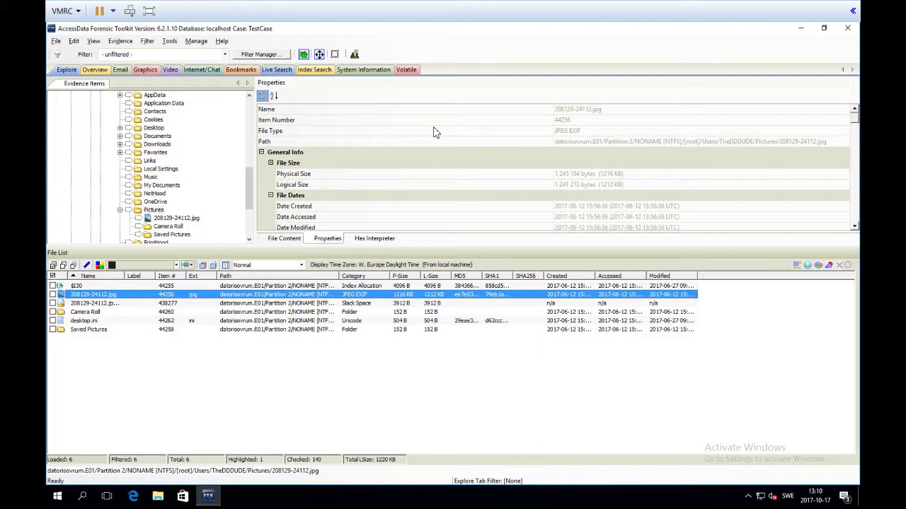
pyautogui.click(449, 162)
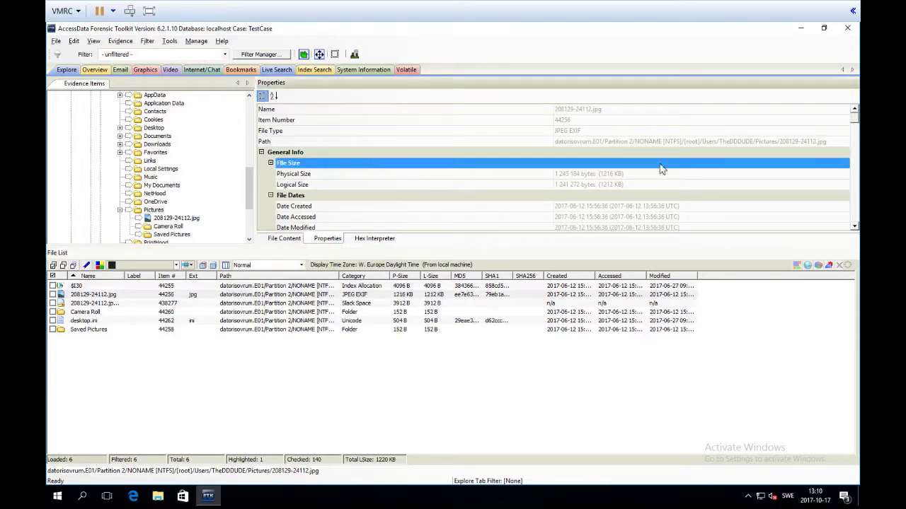
pyautogui.click(593, 176)
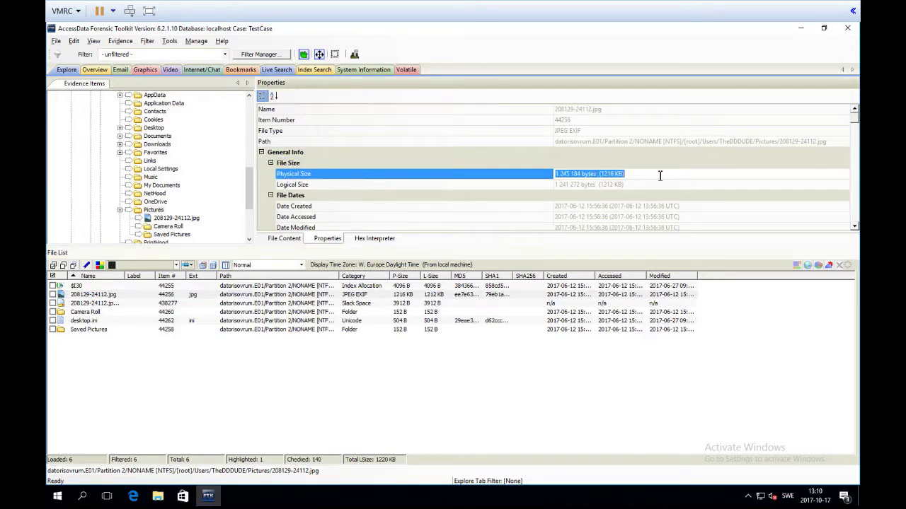
pyautogui.click(542, 198)
pyautogui.scroll(-2, 665, 196)
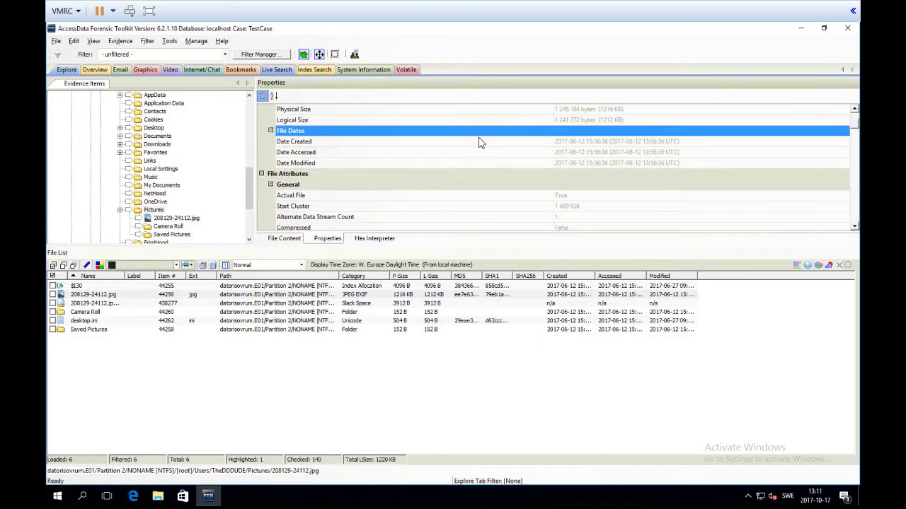
pyautogui.scroll(-2, 650, 178)
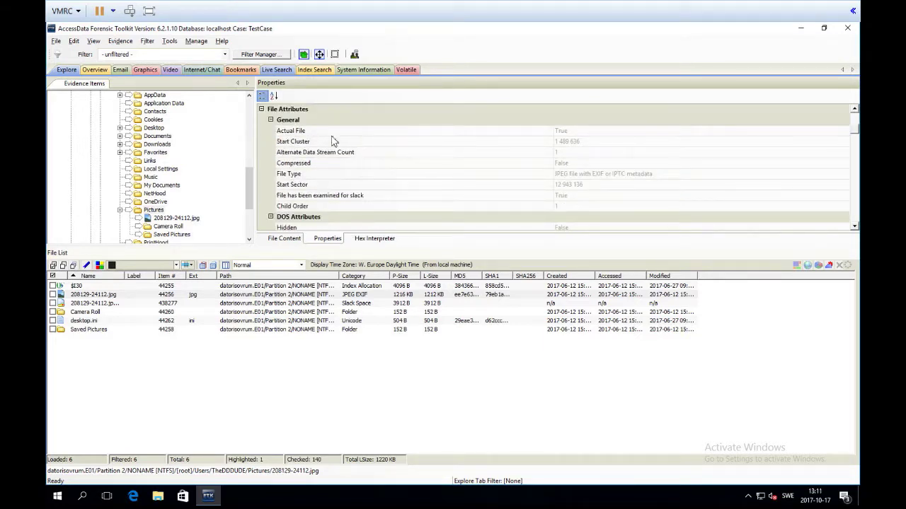
# Examine the DOS attributes and NTFS information in the properties of 208129-24112.jpg
pyautogui.scroll(-5, 580, 178)
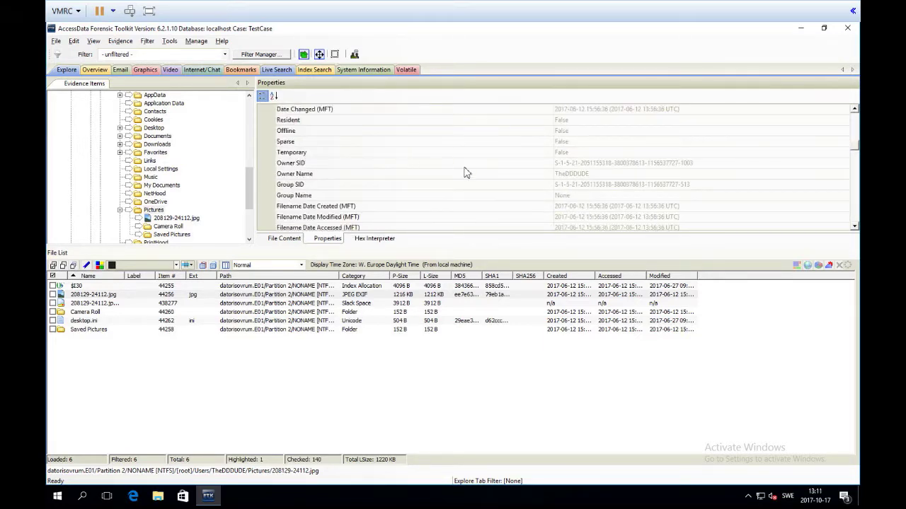
pyautogui.scroll(2, 407, 163)
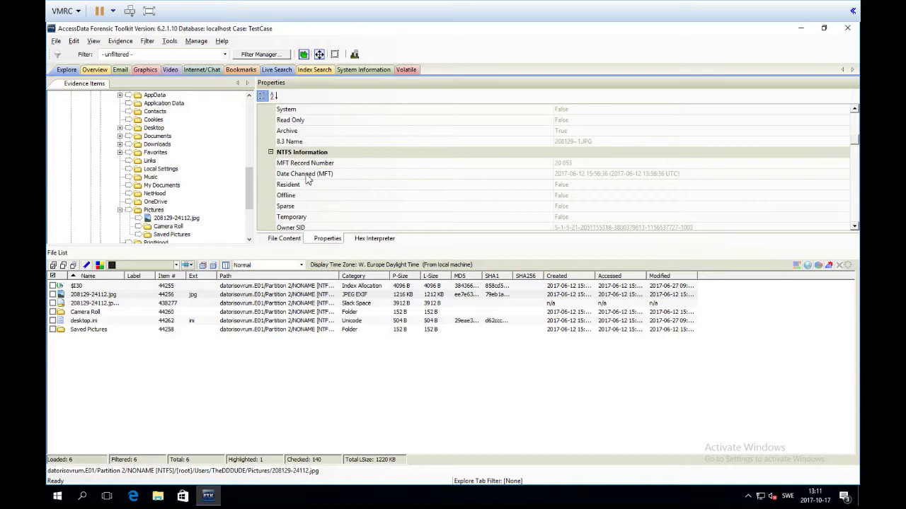
pyautogui.scroll(-1, 596, 203)
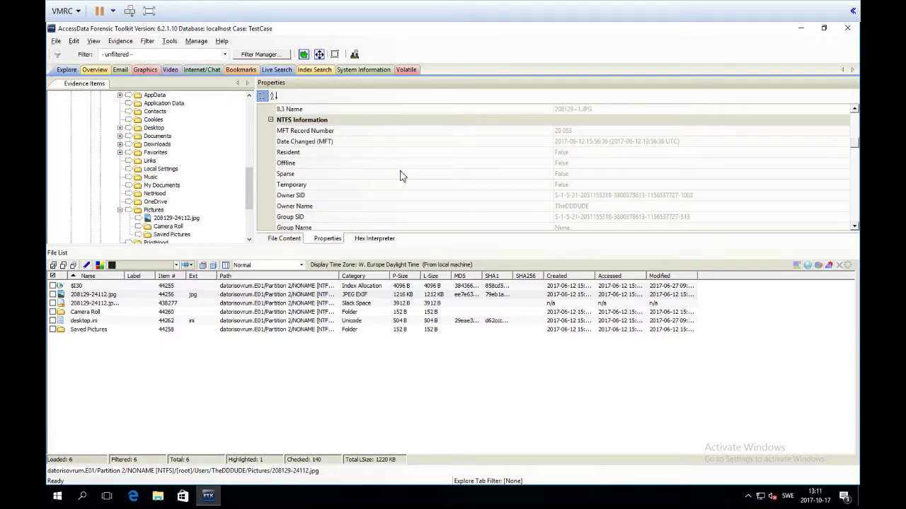
pyautogui.scroll(4, 447, 185)
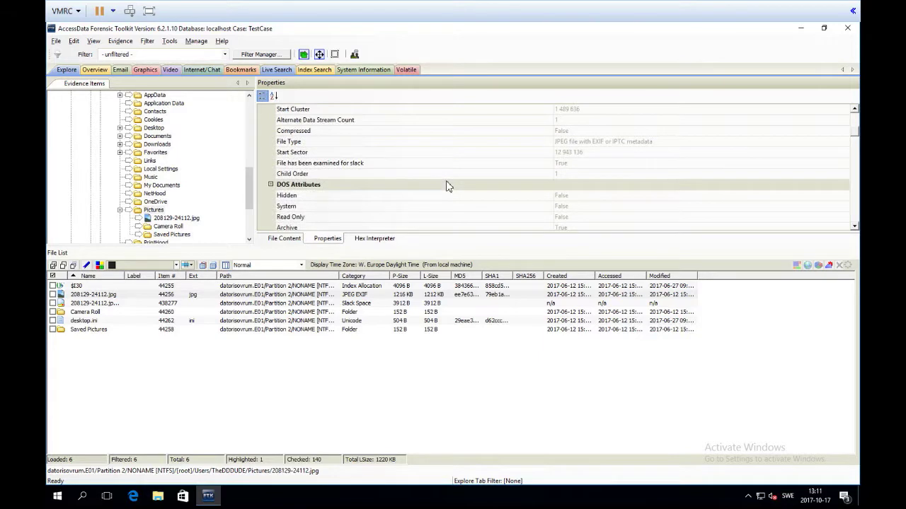
# Review the data types offered by the Hex Interpreter, and return to the file content of 208129-24112.jpg
pyautogui.click(373, 239)
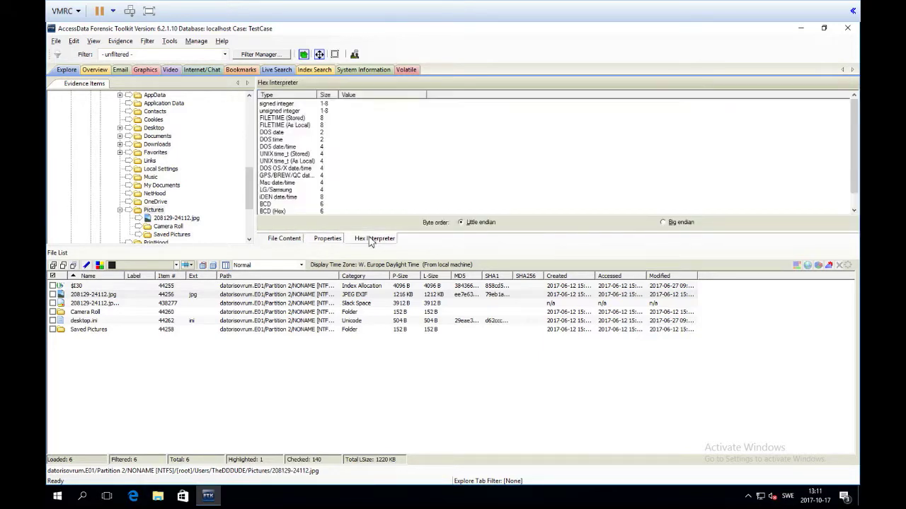
pyautogui.scroll(-1, 398, 163)
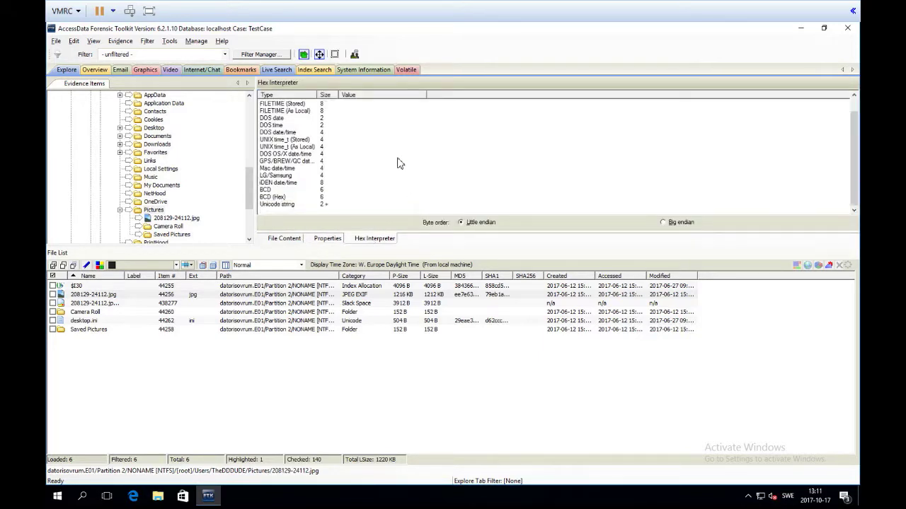
pyautogui.scroll(1, 398, 191)
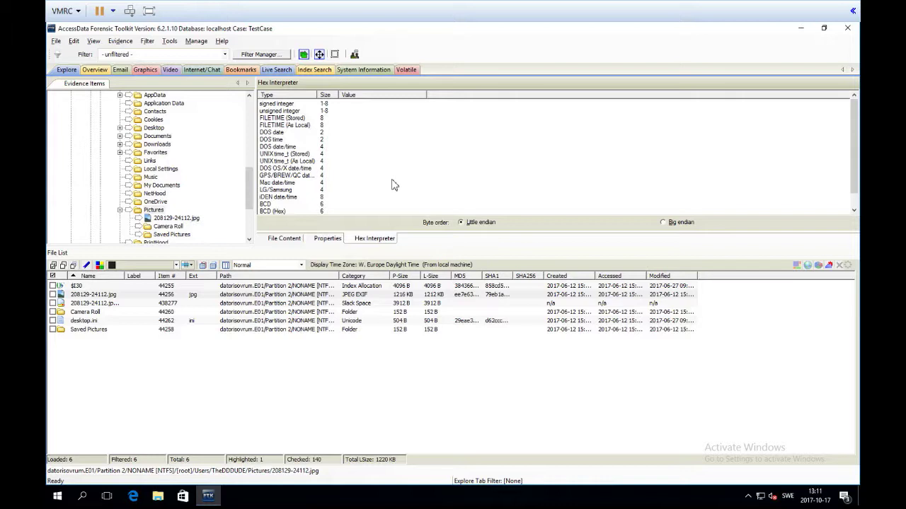
pyautogui.scroll(-1, 354, 137)
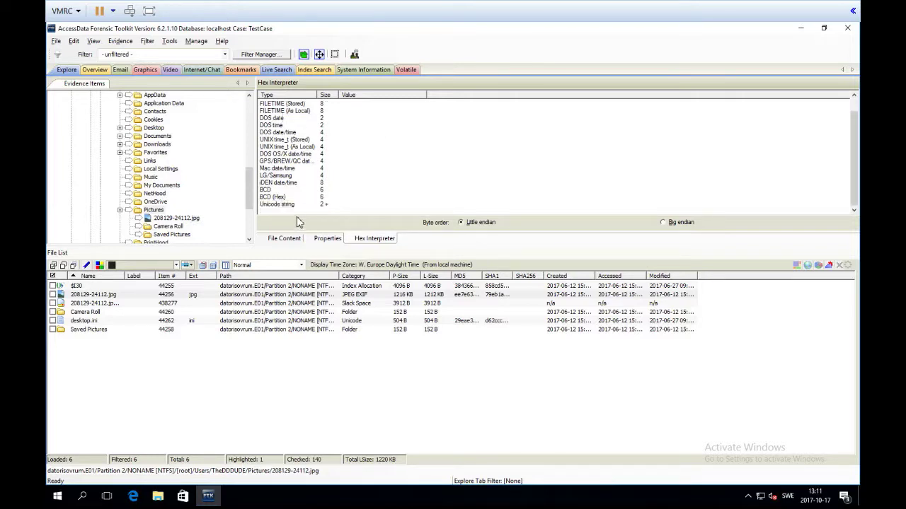
pyautogui.click(290, 239)
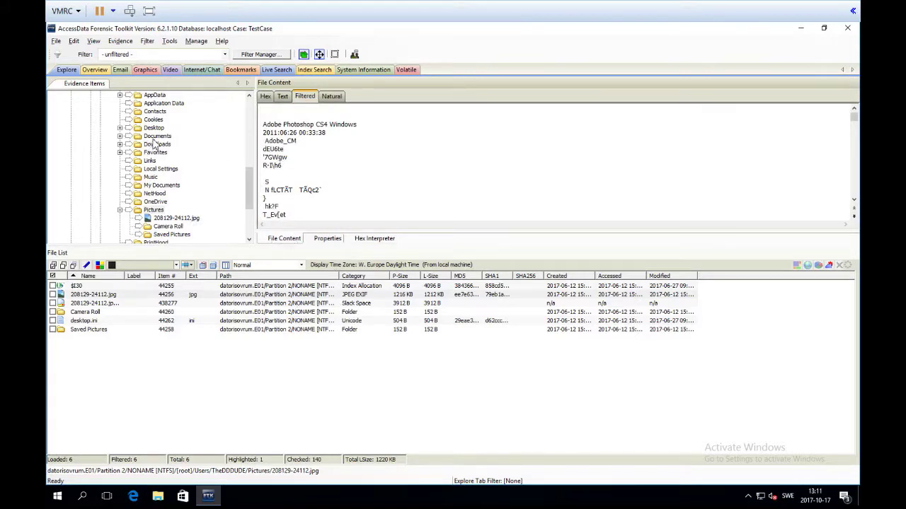
# Look through the evidence tree from the image down to Users, and collapse the expanded user profile folder
pyautogui.scroll(6, 162, 176)
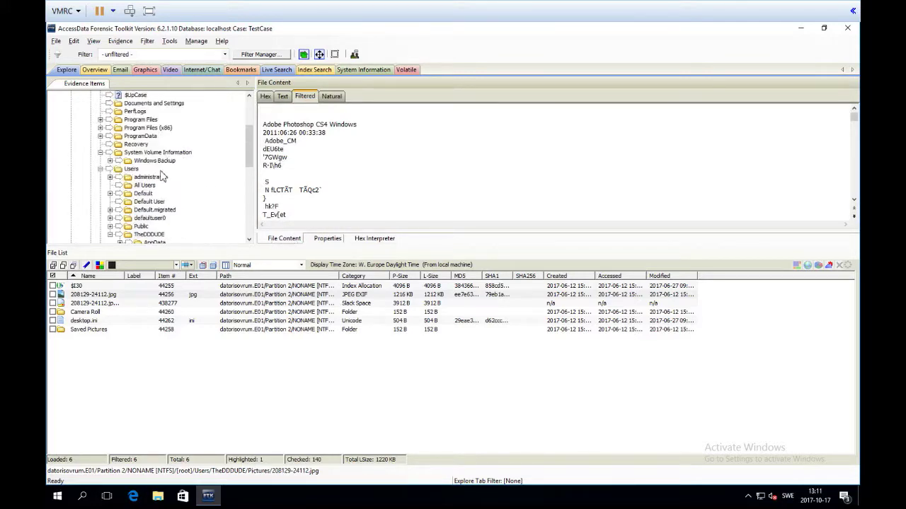
pyautogui.scroll(4, 162, 176)
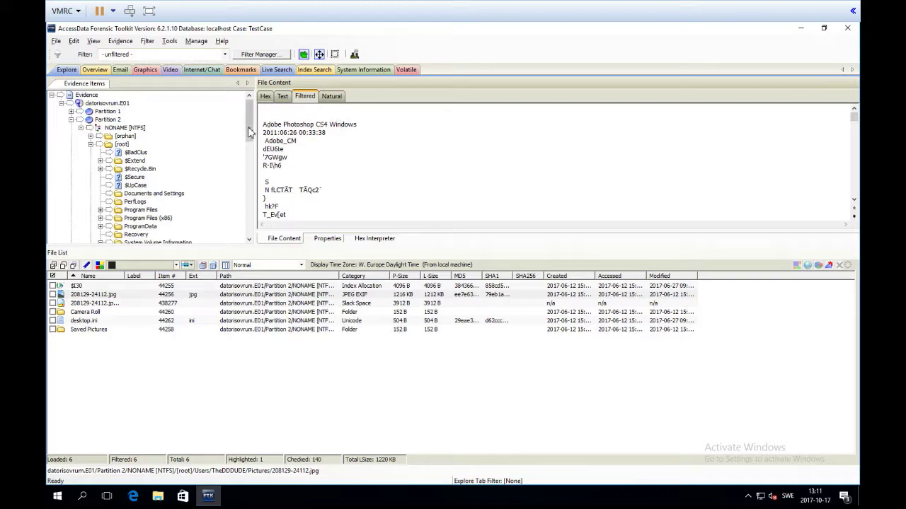
pyautogui.scroll(-1, 141, 163)
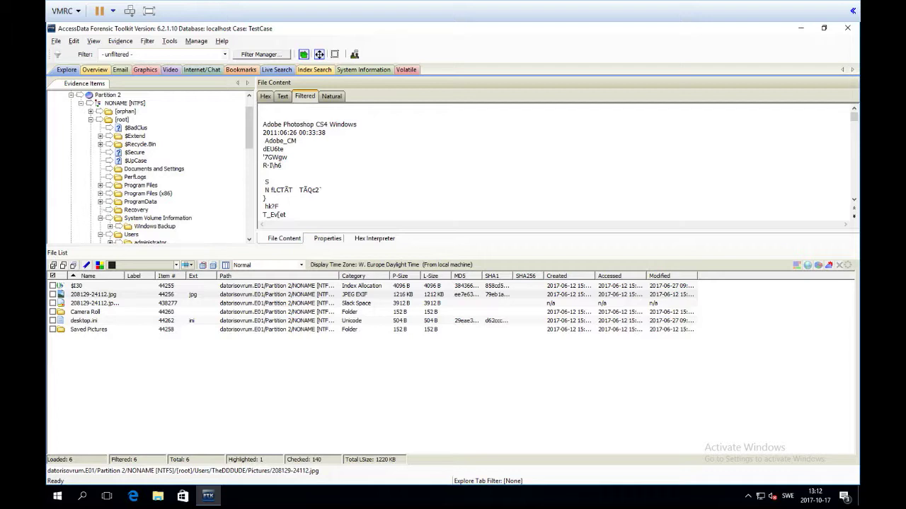
pyautogui.click(110, 222)
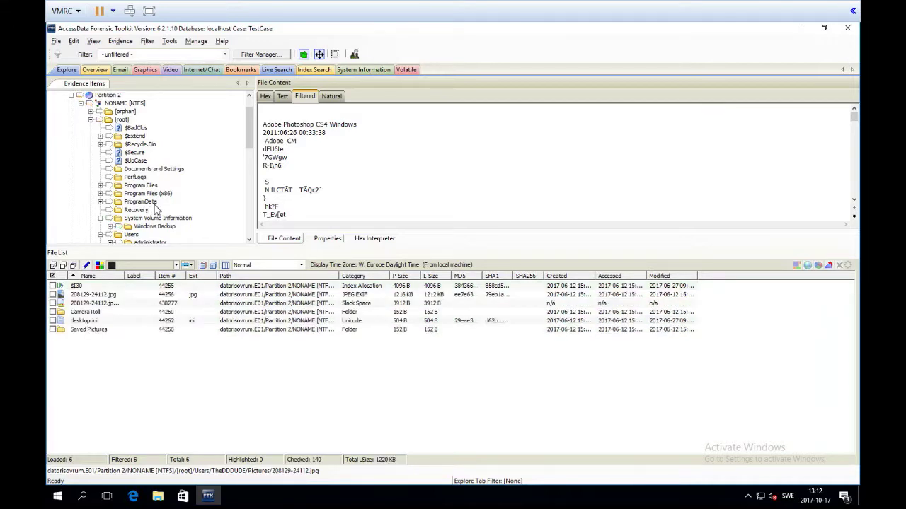
pyautogui.scroll(-2, 170, 216)
pyautogui.scroll(-1, 174, 219)
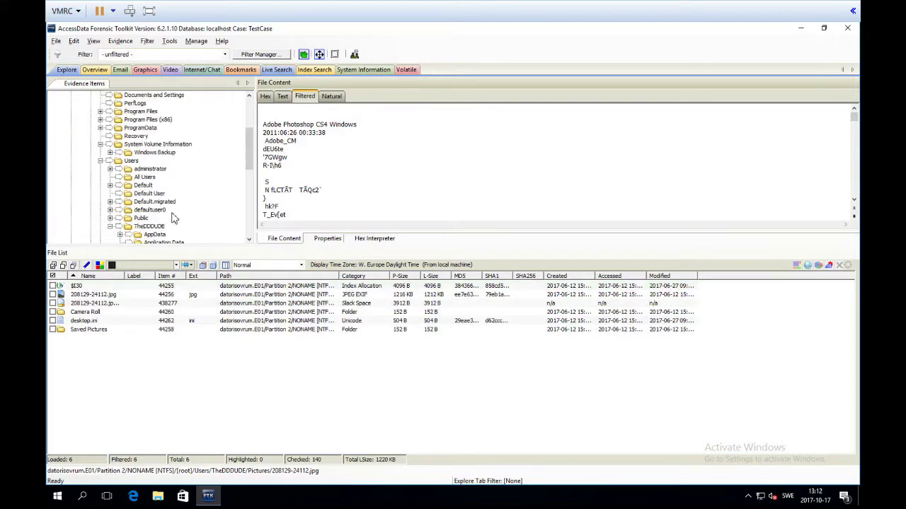
pyautogui.click(110, 226)
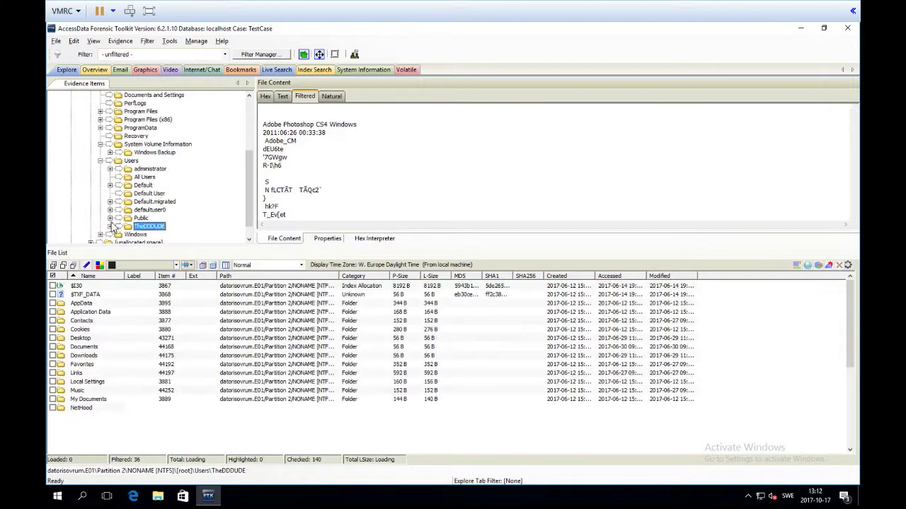
# Quick-pick the Users folder to browse the files of all its subfolders together, and clear the quick pick
pyautogui.click(109, 162)
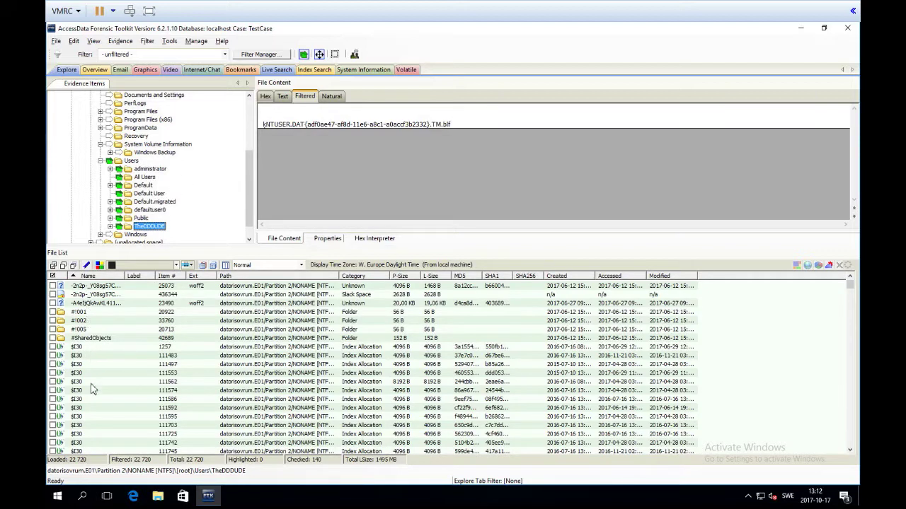
pyautogui.click(150, 373)
pyautogui.scroll(-2, 150, 375)
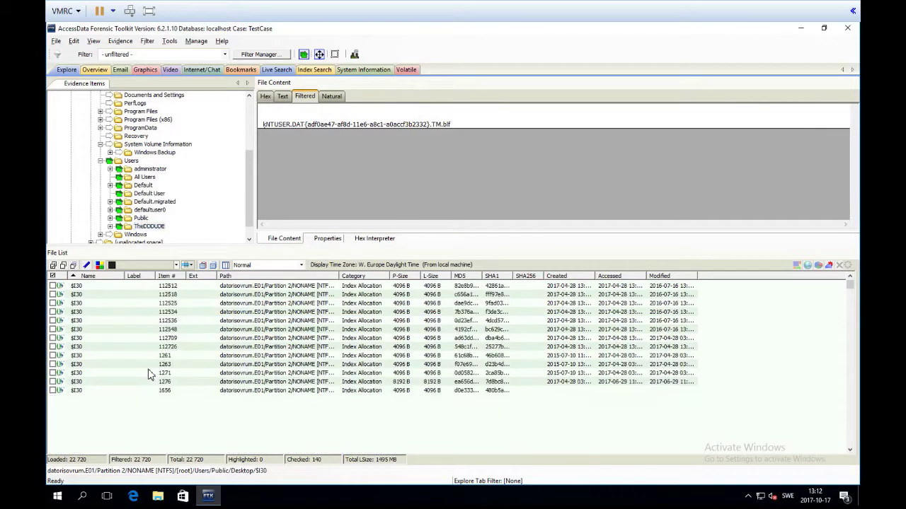
pyautogui.scroll(2, 148, 370)
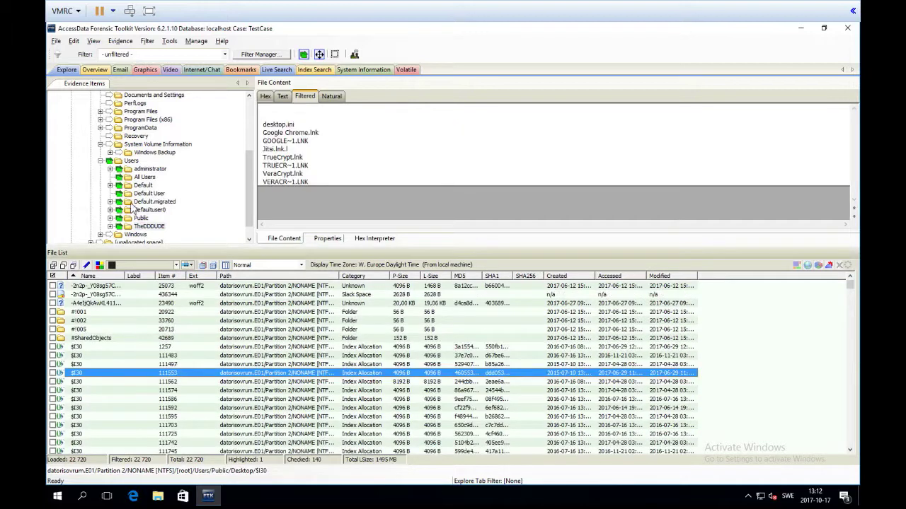
pyautogui.click(123, 184)
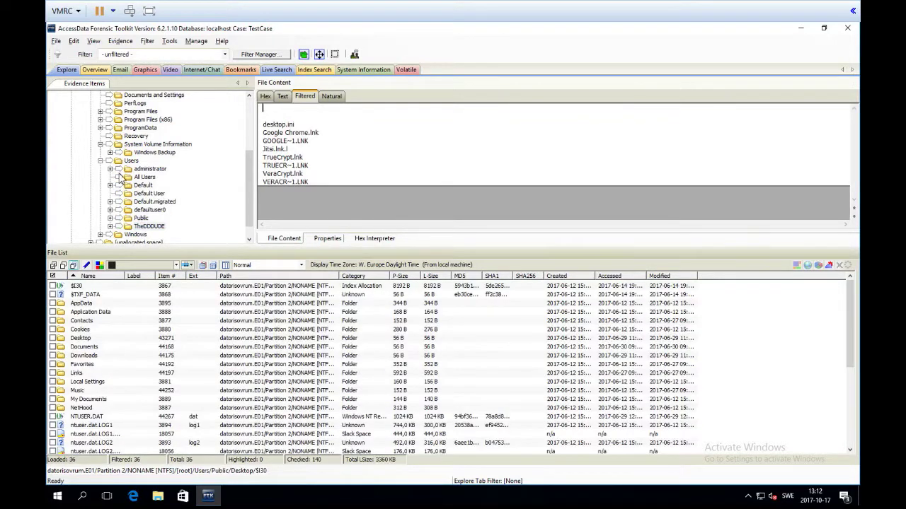
# Quick-pick the All Users and defaultuser0 folders to list their files together
pyautogui.click(122, 178)
pyautogui.click(119, 210)
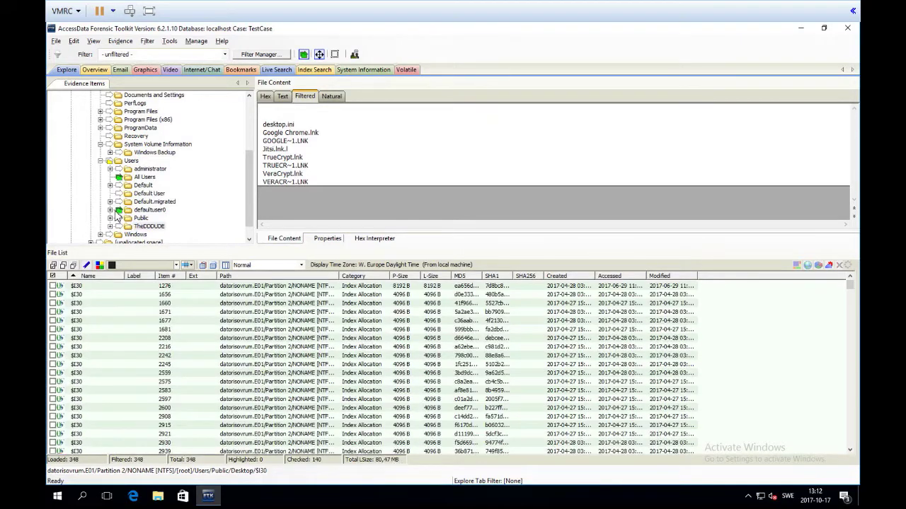
pyautogui.click(110, 211)
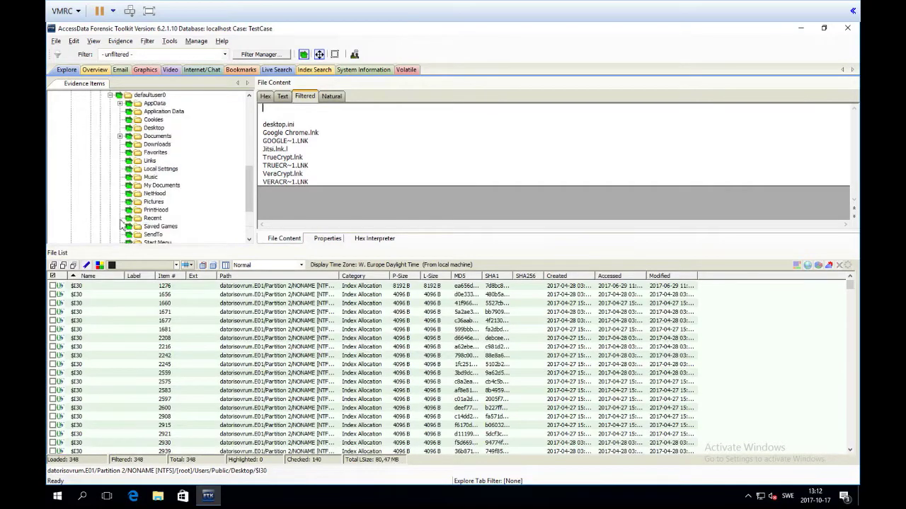
# Collapse defaultuser0 and change the quick picks to only the administrator and Public folders
pyautogui.scroll(5, 108, 216)
pyautogui.click(110, 218)
pyautogui.click(119, 218)
pyautogui.click(119, 177)
pyautogui.click(119, 227)
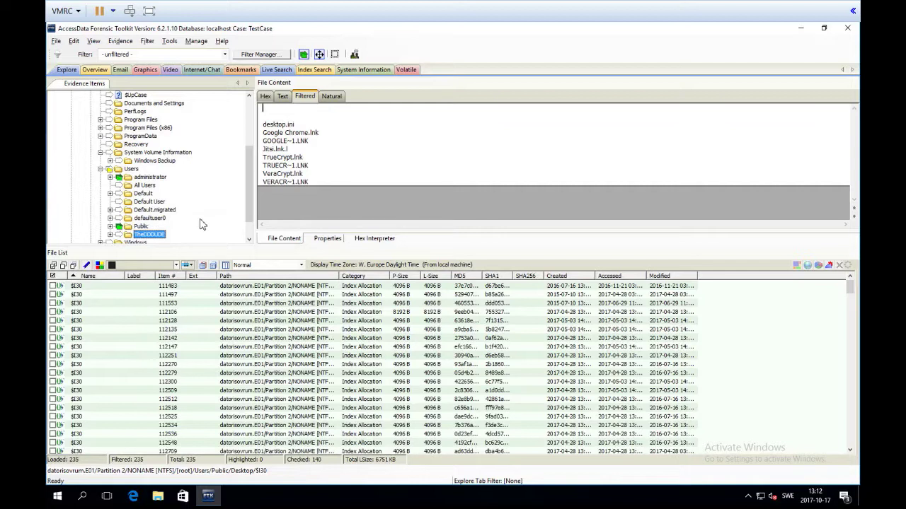
# Select PerfLogs, Documents and Settings, Program Files (x86) and ProgramData while the quick picks remain active, and compare the file list
pyautogui.scroll(5, 201, 225)
pyautogui.scroll(-5, 202, 224)
pyautogui.scroll(5, 202, 224)
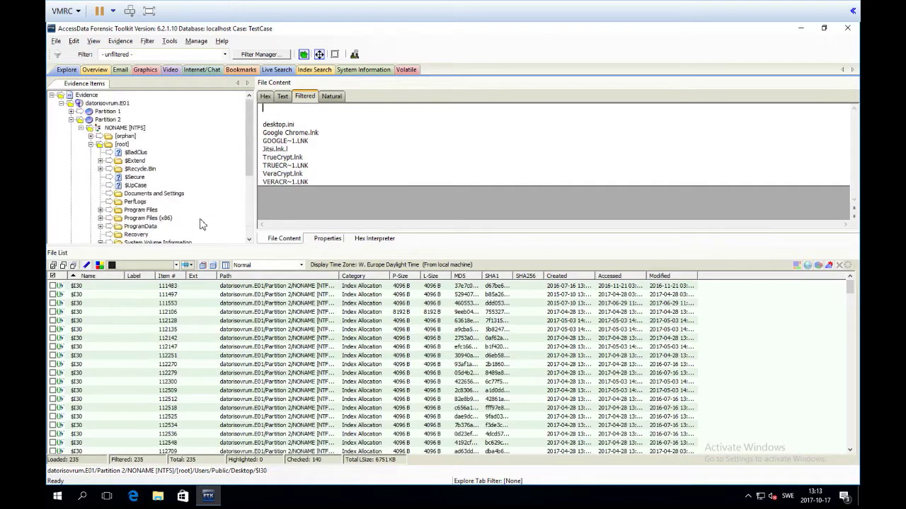
pyautogui.click(136, 202)
pyautogui.click(140, 193)
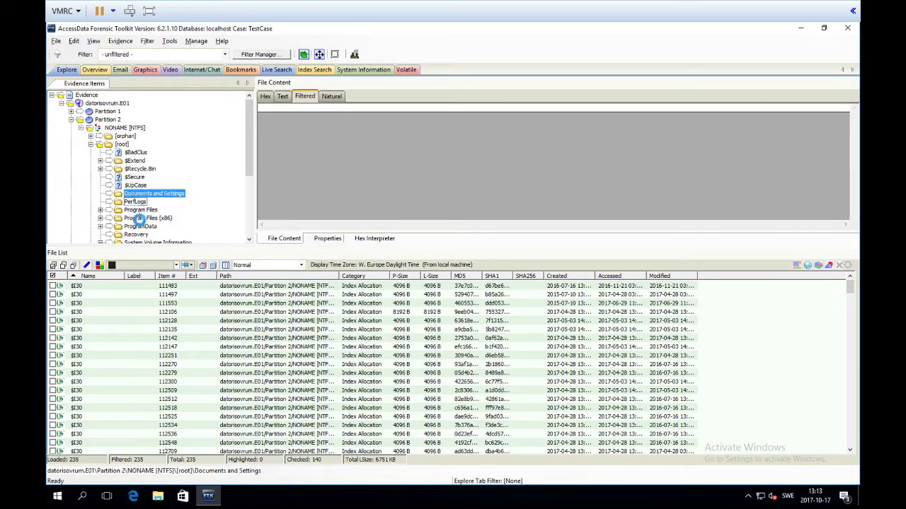
pyautogui.click(141, 218)
pyautogui.click(136, 227)
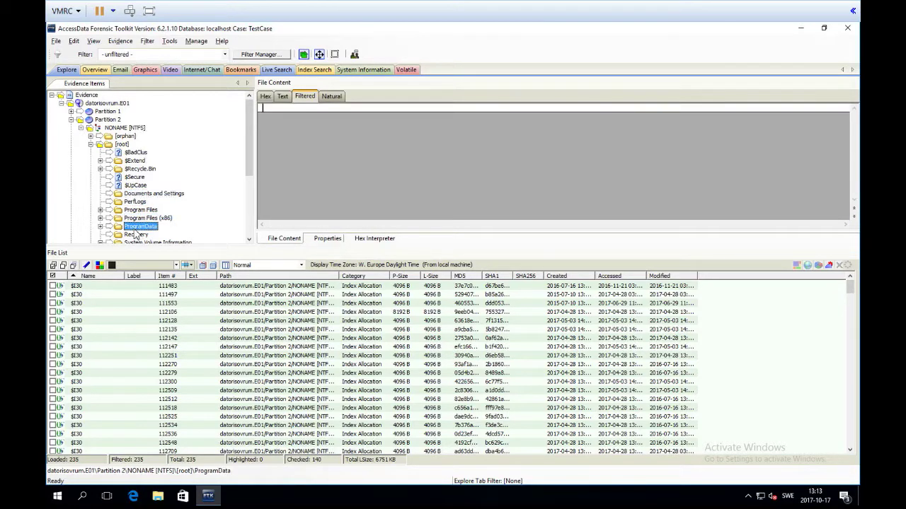
# Select the All Users, Default.migrated and Public folders in turn with the quick picks still active
pyautogui.scroll(-1, 179, 195)
pyautogui.scroll(-2, 179, 194)
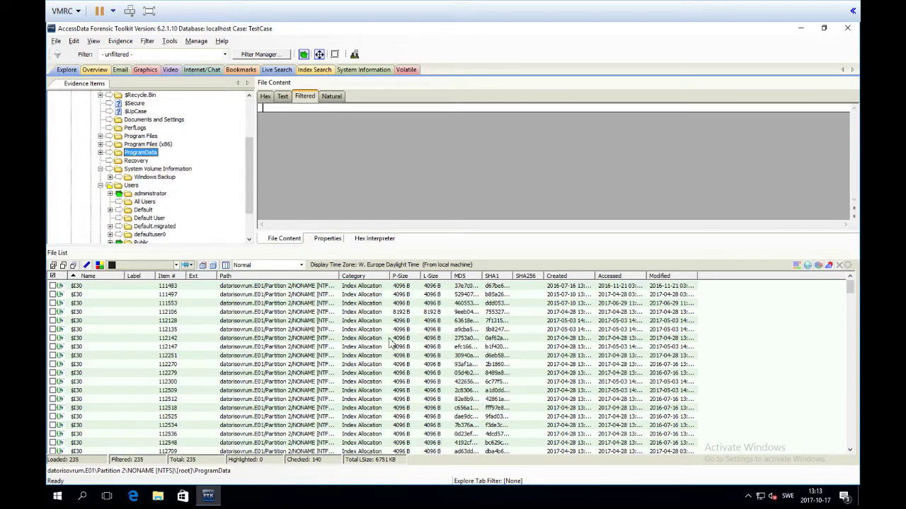
pyautogui.click(145, 201)
pyautogui.click(153, 226)
pyautogui.click(144, 242)
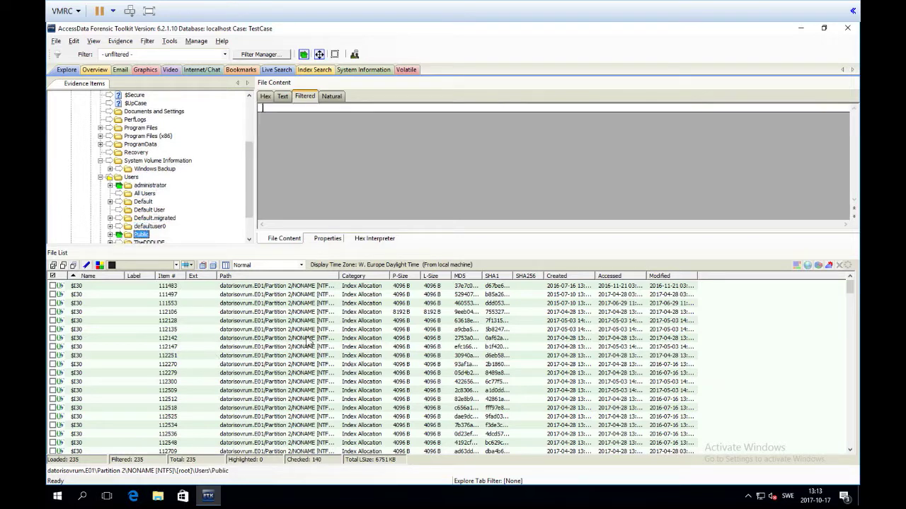
# Quick-pick the entire Evidence tree to list every item in the case, and clear all quick picks
pyautogui.scroll(4, 172, 167)
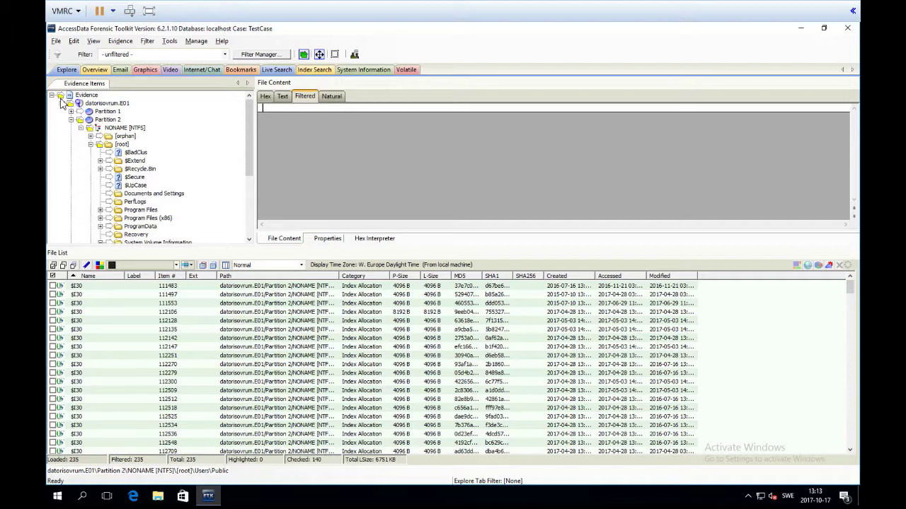
pyautogui.click(61, 96)
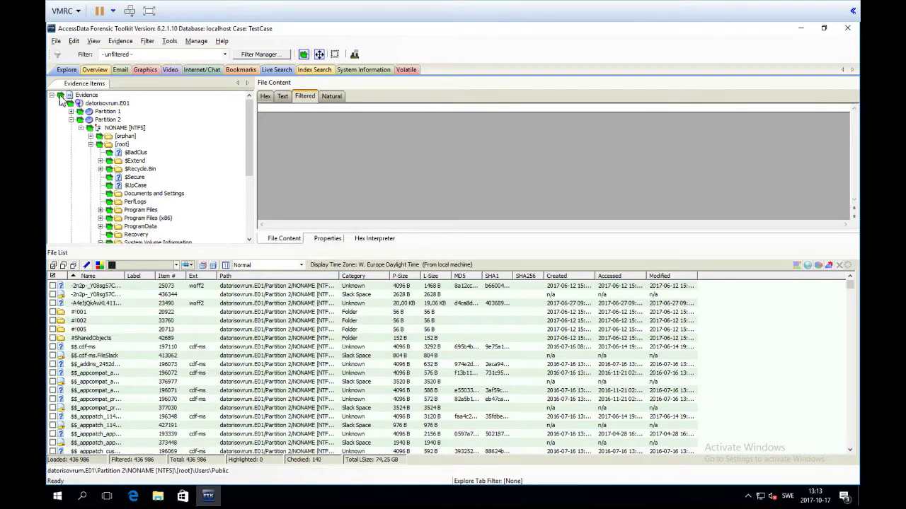
pyautogui.click(61, 97)
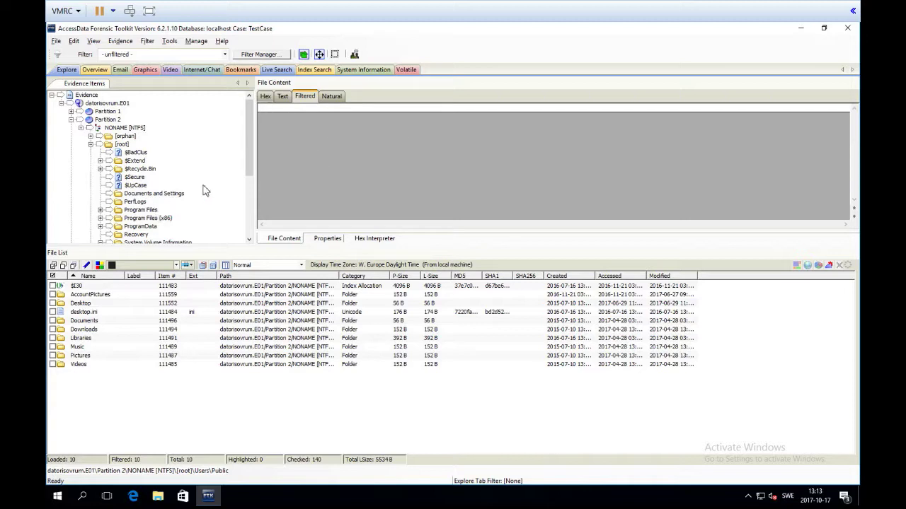
# Mark ntuser.pol in the ProgramData folder as checked, and show the file list of the root folder
pyautogui.scroll(-2, 249, 141)
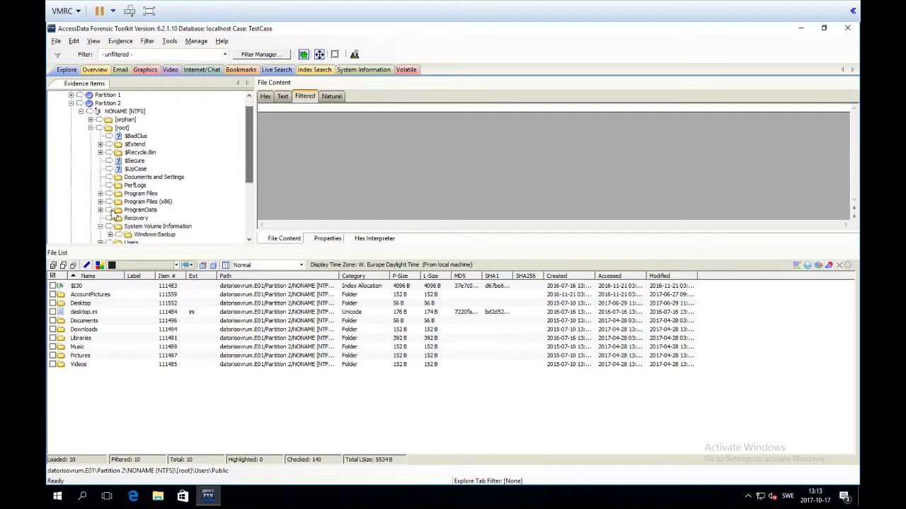
pyautogui.click(126, 219)
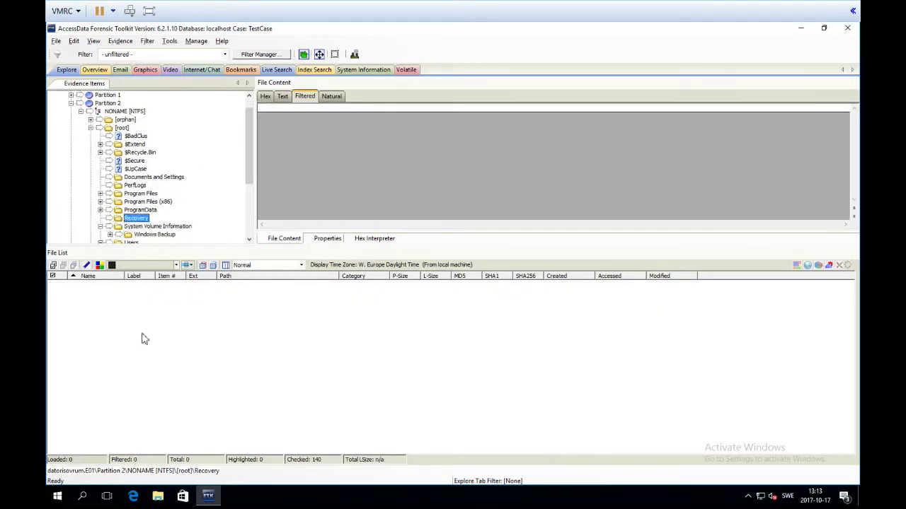
pyautogui.click(142, 211)
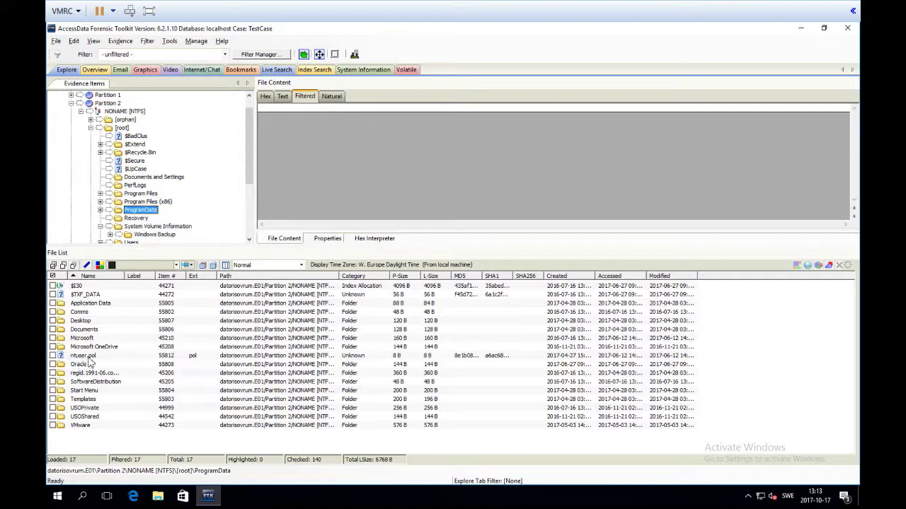
pyautogui.click(52, 356)
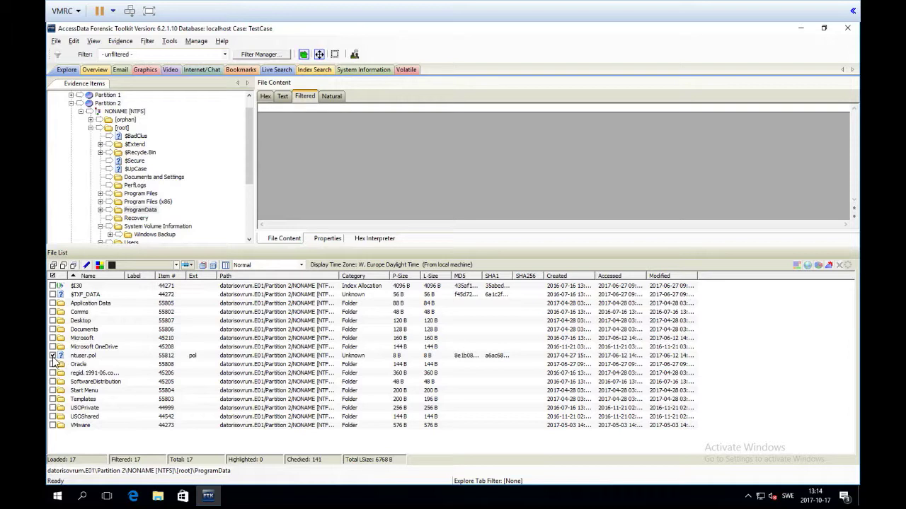
pyautogui.click(128, 128)
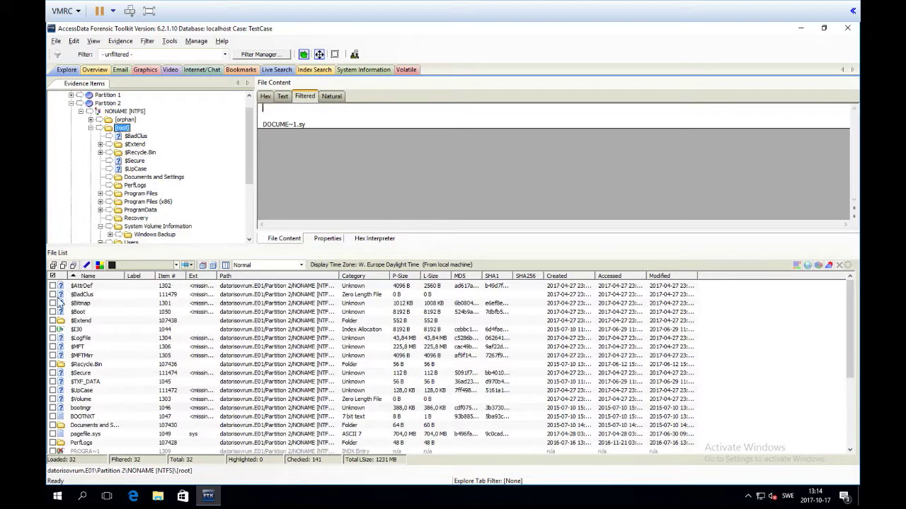
# Try out check marks on $BadClus, $Boot and $I30 in the root folder, and clear the check marks of all files in the case
pyautogui.click(52, 294)
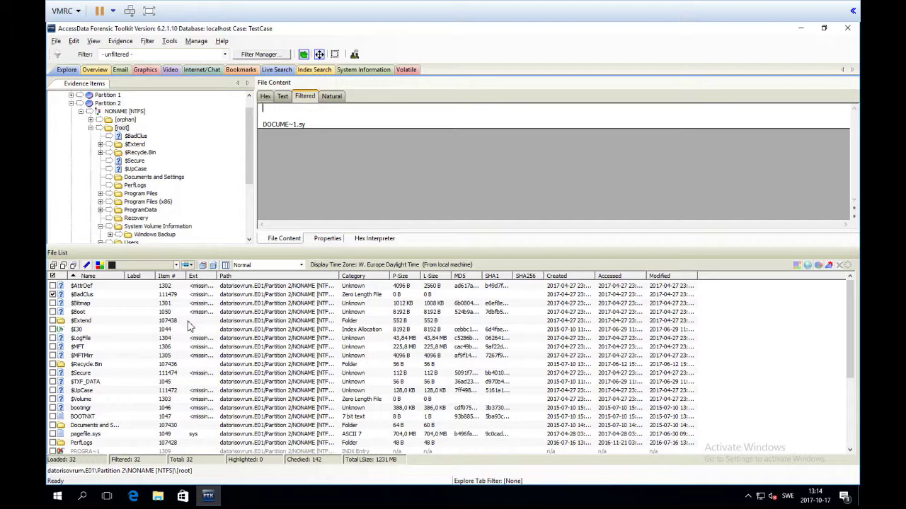
pyautogui.click(52, 294)
pyautogui.click(73, 266)
pyautogui.click(52, 294)
pyautogui.click(52, 312)
pyautogui.click(52, 330)
pyautogui.click(72, 265)
# Open the case's job summary report, read through the evidence processing history, and close it
pyautogui.click(56, 41)
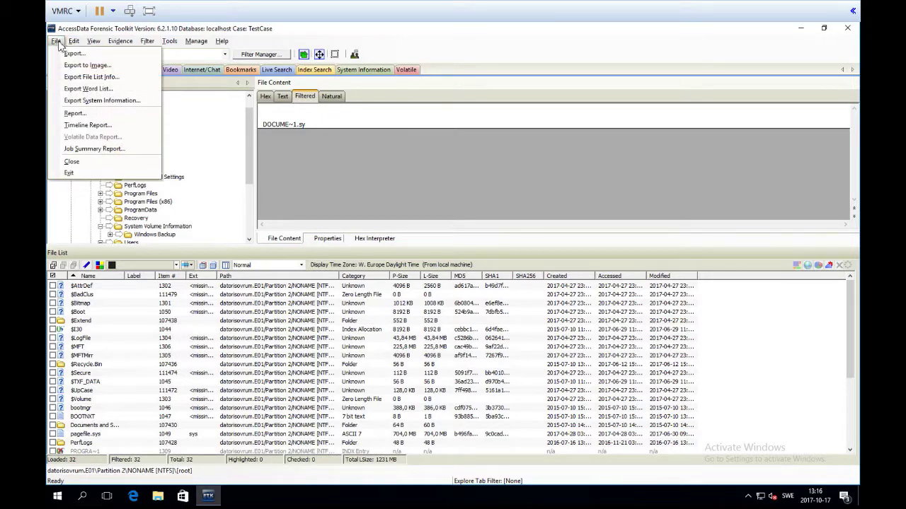
pyautogui.click(56, 41)
pyautogui.click(55, 41)
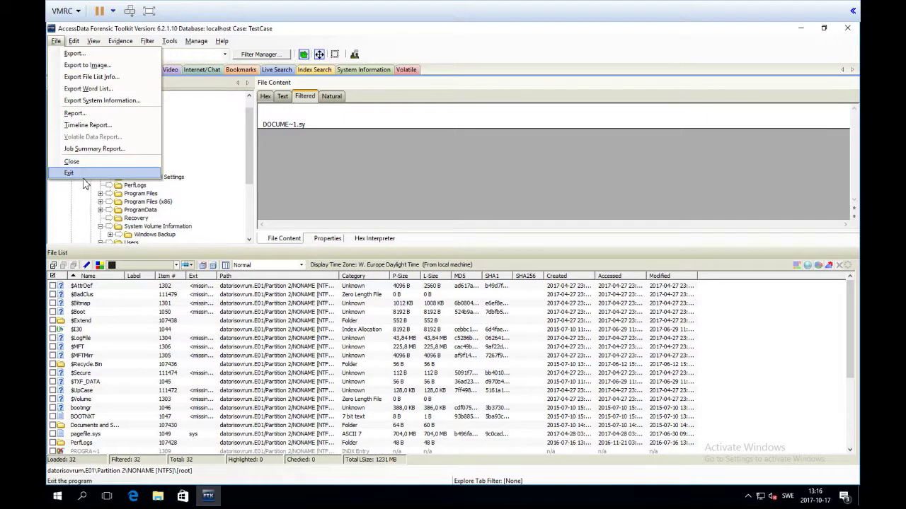
pyautogui.click(117, 150)
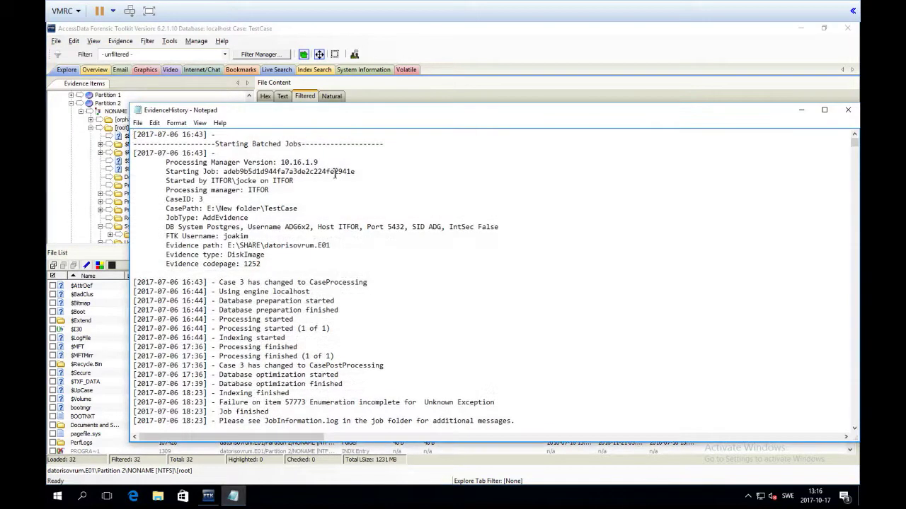
pyautogui.click(251, 201)
pyautogui.scroll(-20, 252, 215)
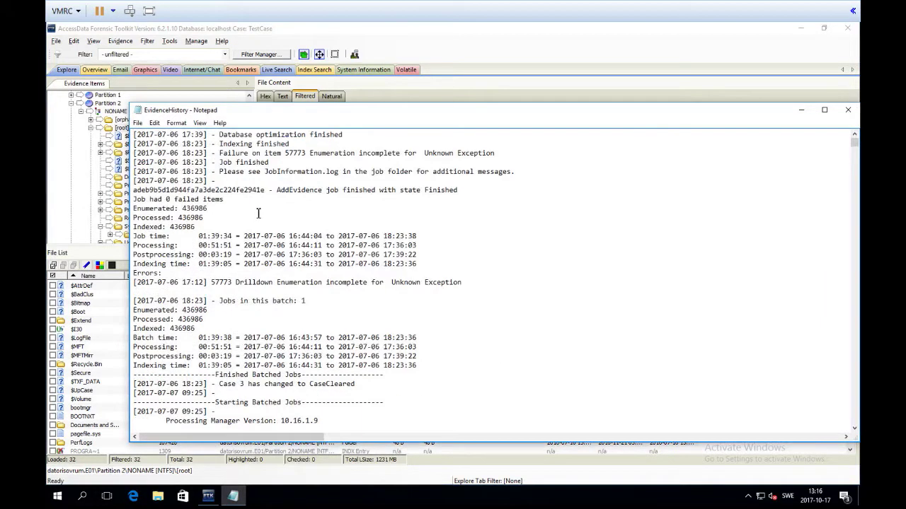
pyautogui.moveTo(492, 113); pyautogui.dragTo(430, 118)
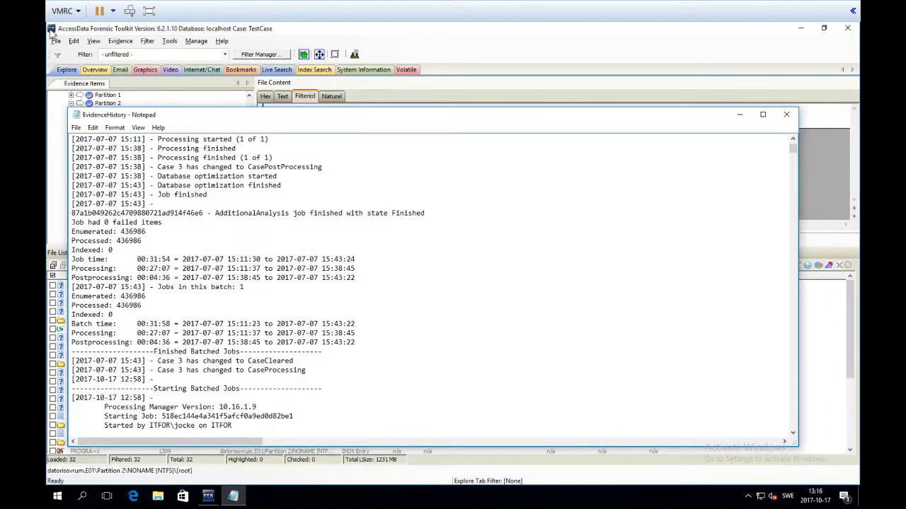
pyautogui.click(786, 115)
# Examine the Copy Special options for copying file list information to the clipboard, and close the dialog without copying
pyautogui.click(56, 41)
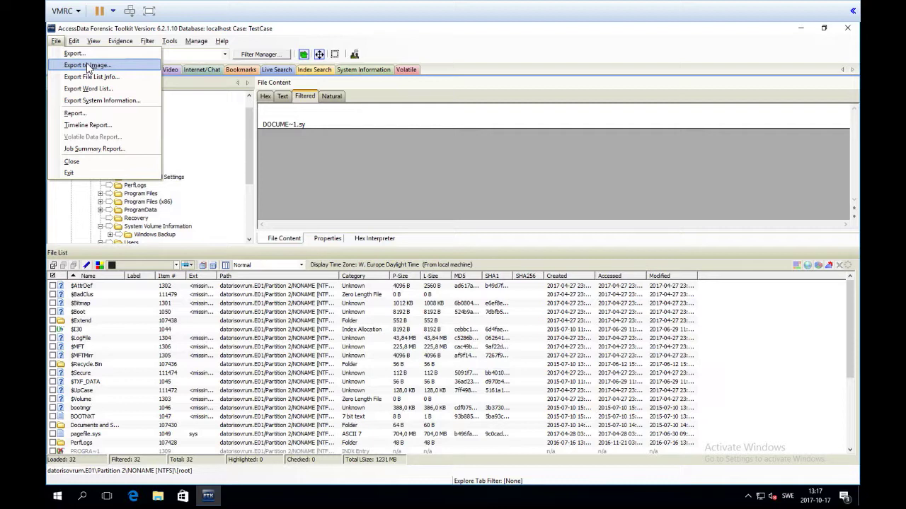
pyautogui.click(73, 41)
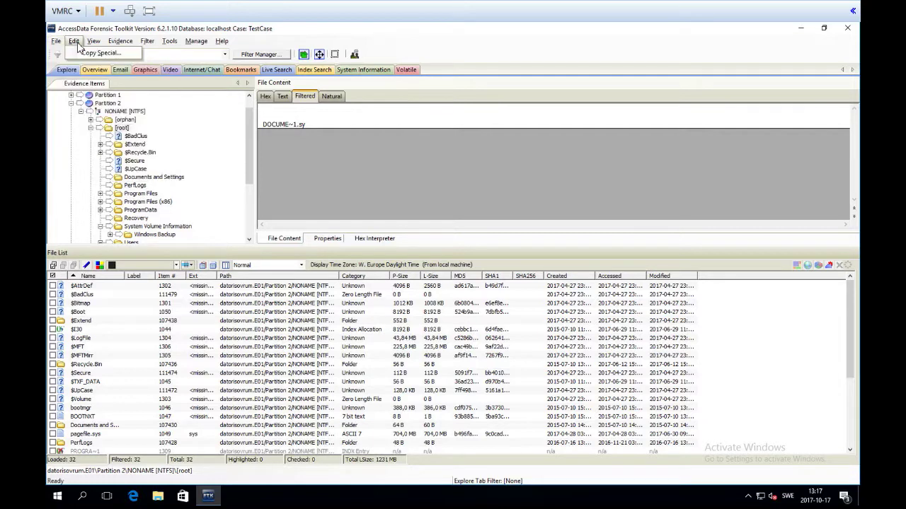
pyautogui.click(73, 41)
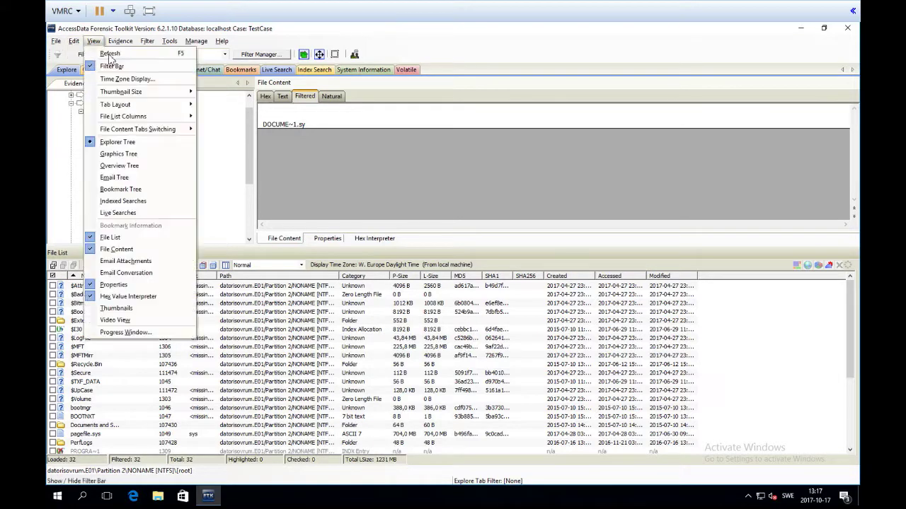
pyautogui.click(78, 57)
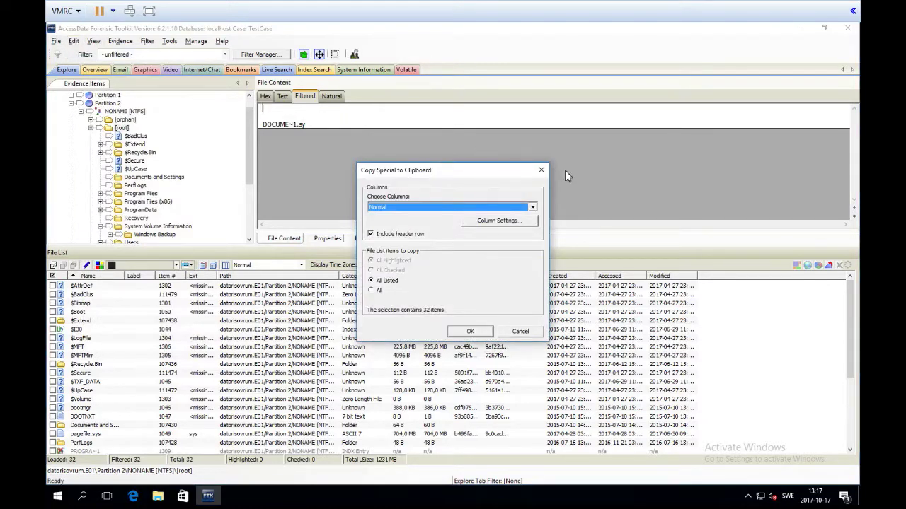
pyautogui.click(541, 170)
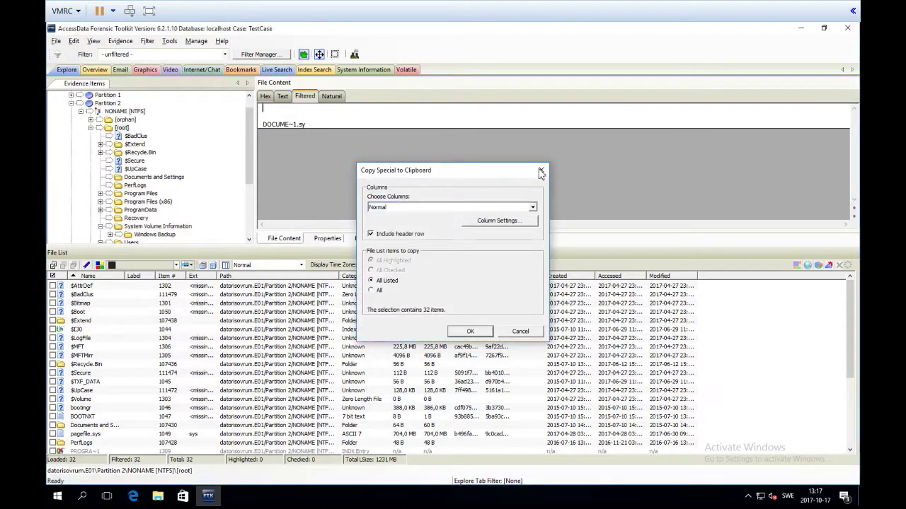
# Look over the view and evidence commands, and inspect the dialog for adding or removing evidence without changing anything
pyautogui.click(92, 41)
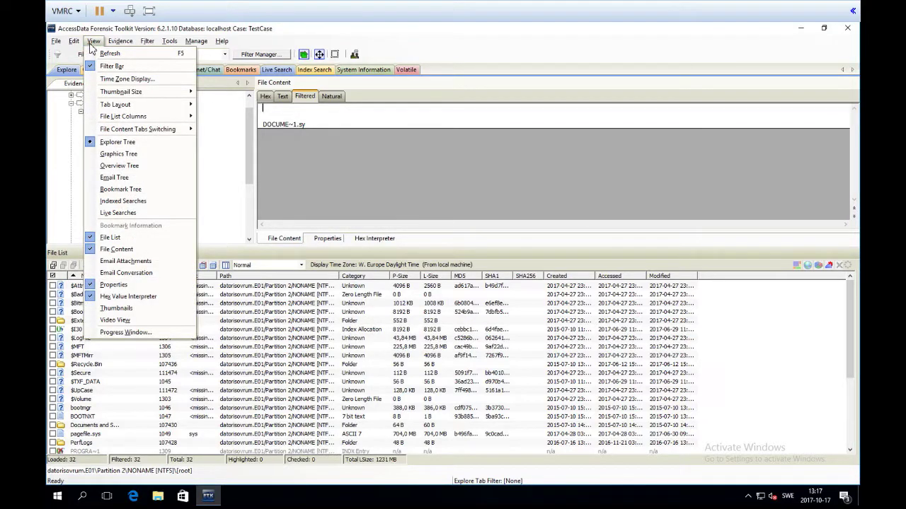
pyautogui.moveTo(120, 44)
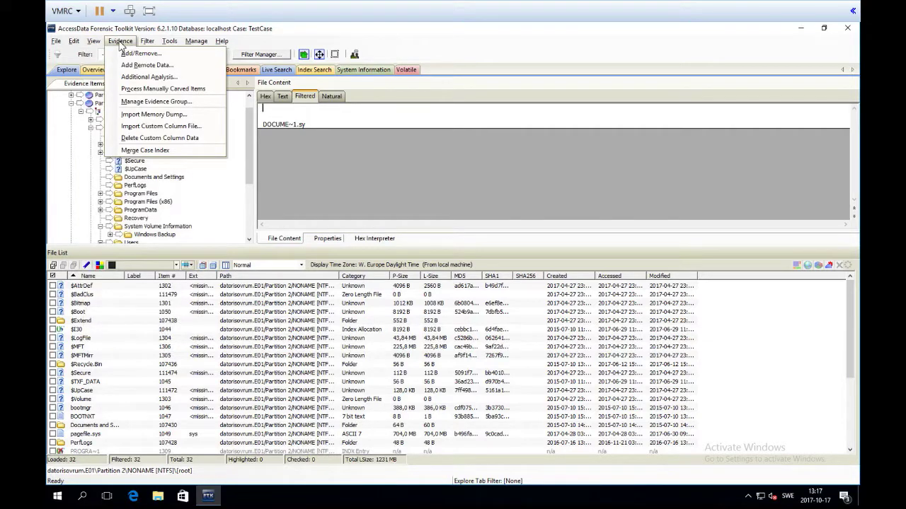
pyautogui.click(129, 53)
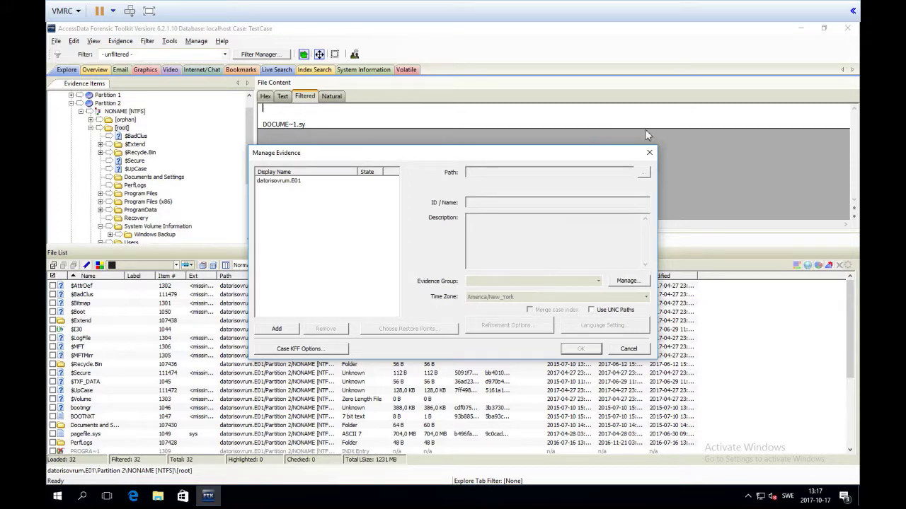
pyautogui.click(649, 152)
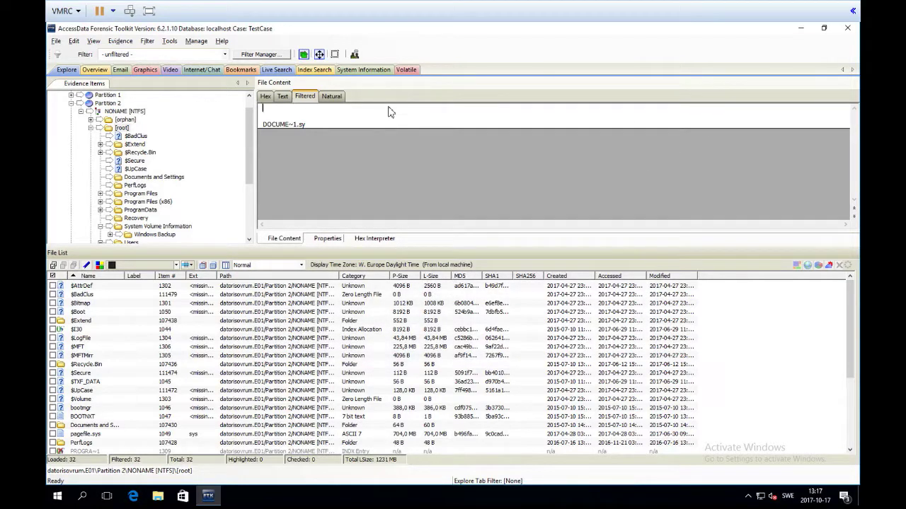
# Review the hashing and indexing options for additional analysis, try enabling Optical Character Recognition, and cancel the analysis
pyautogui.click(117, 41)
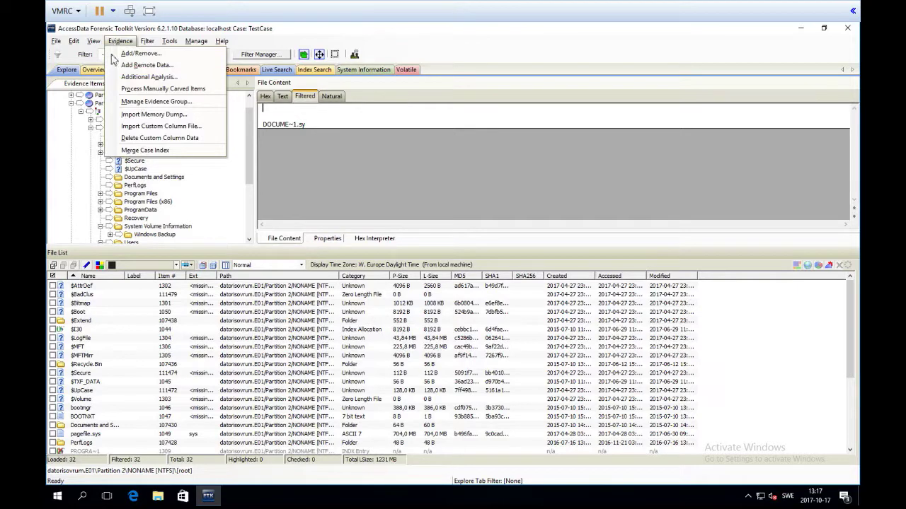
pyautogui.click(149, 76)
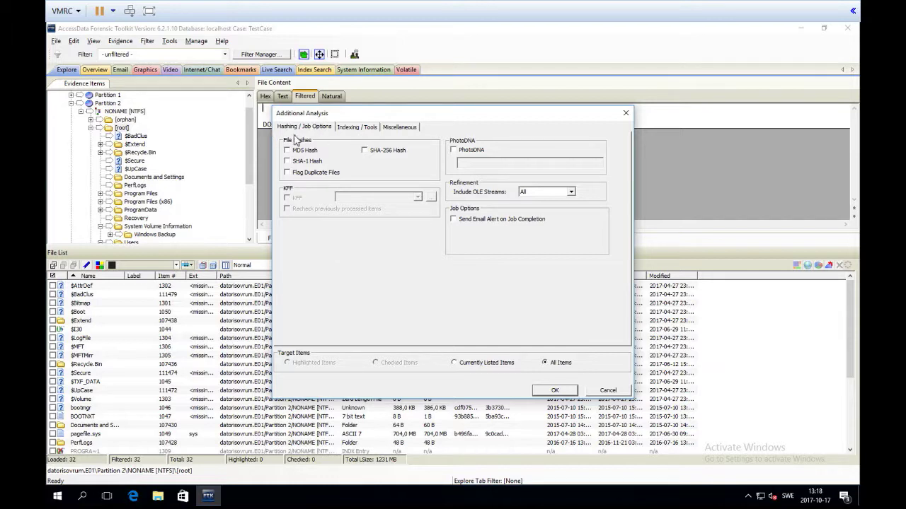
pyautogui.click(348, 129)
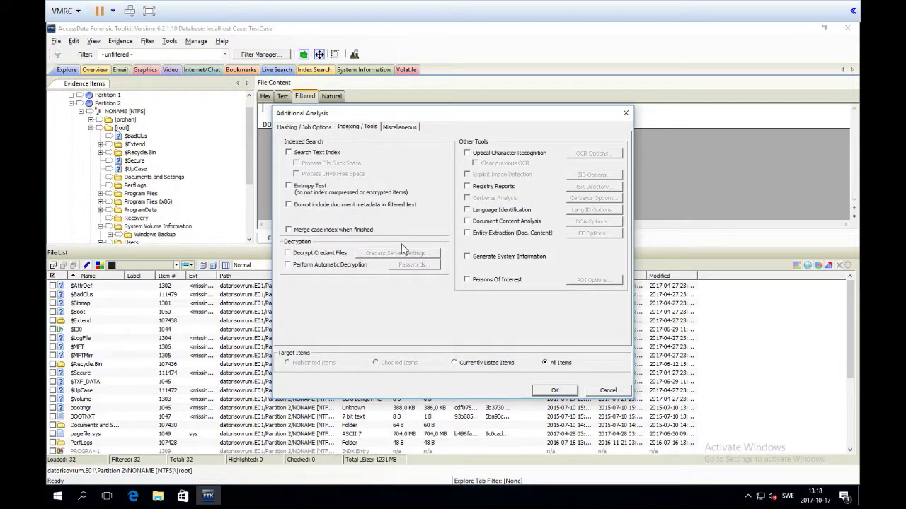
pyautogui.click(466, 154)
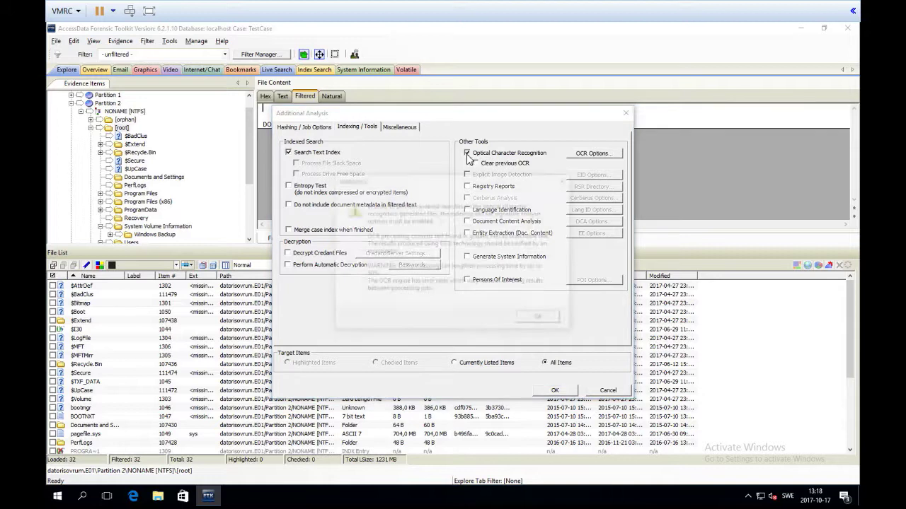
pyautogui.click(541, 321)
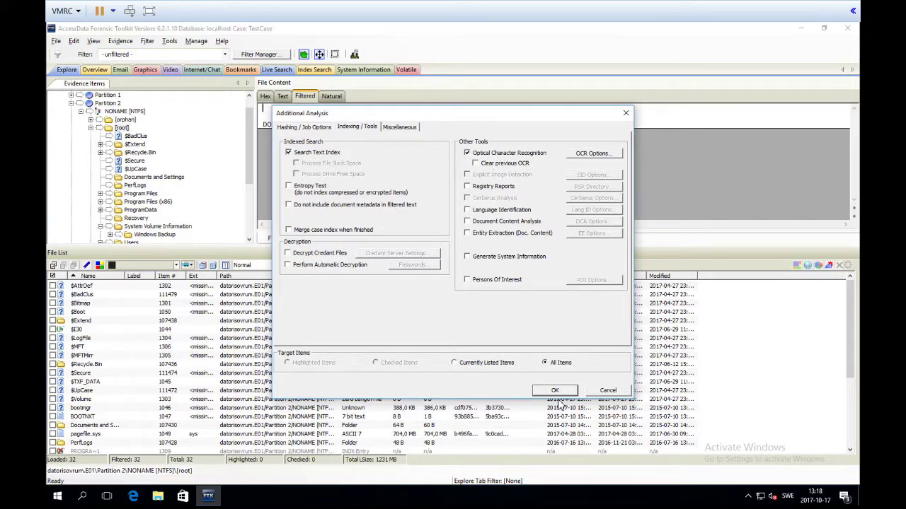
pyautogui.click(609, 391)
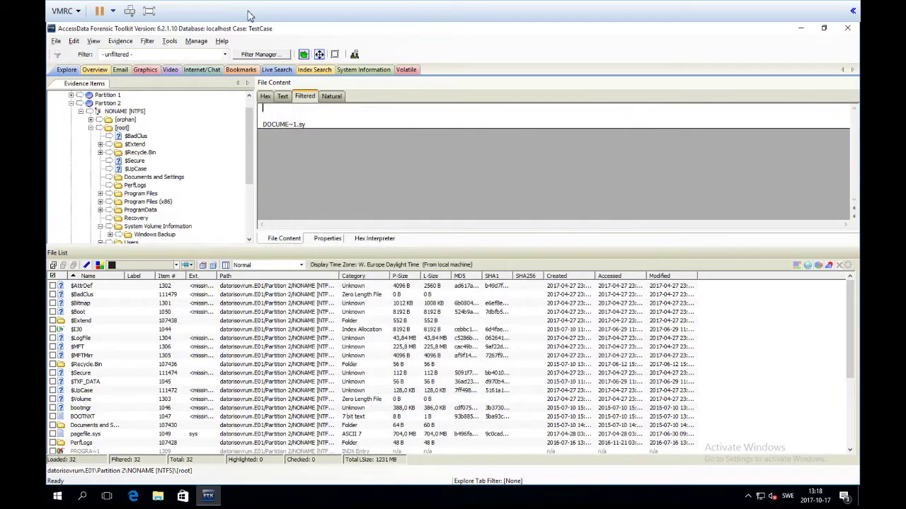
pyautogui.click(148, 41)
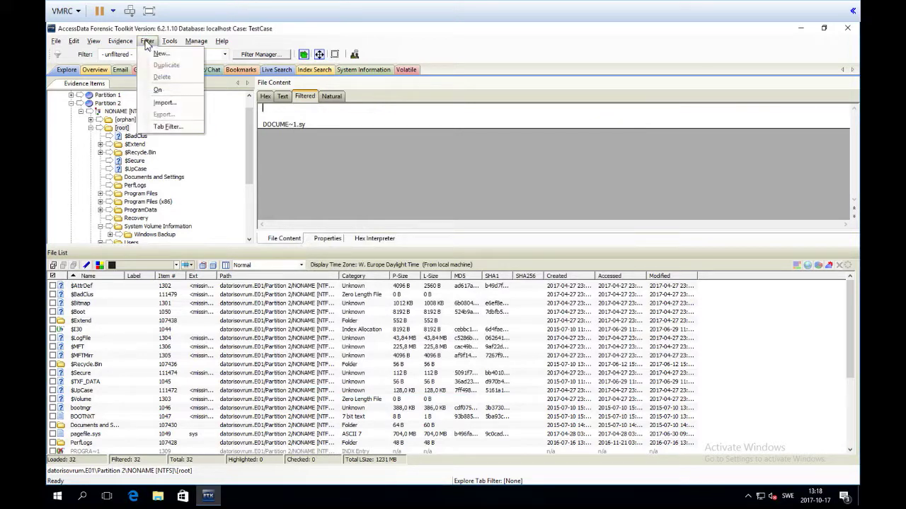
pyautogui.click(147, 41)
pyautogui.click(196, 41)
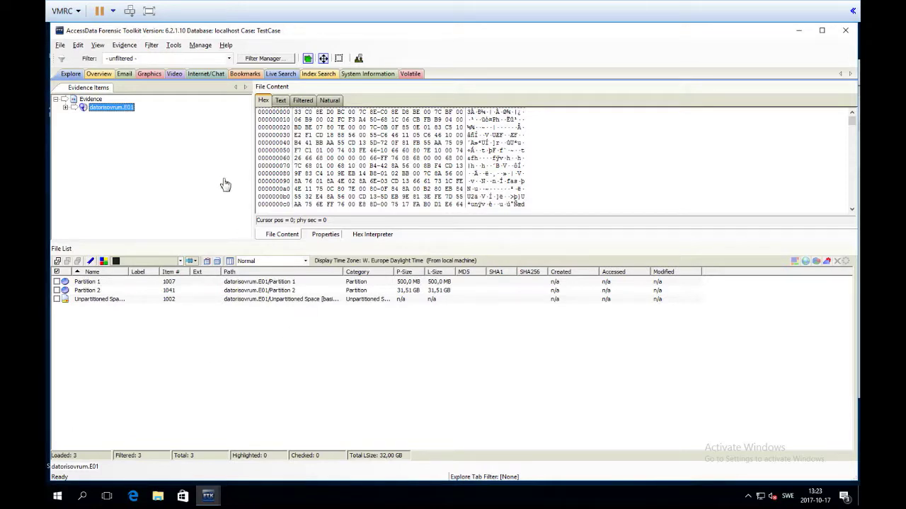
# Mount the image datorisovrum.E01 to a drive with mount type Logical Only and mount method File System / Read Only, and select its mapped partitions
pyautogui.click(173, 50)
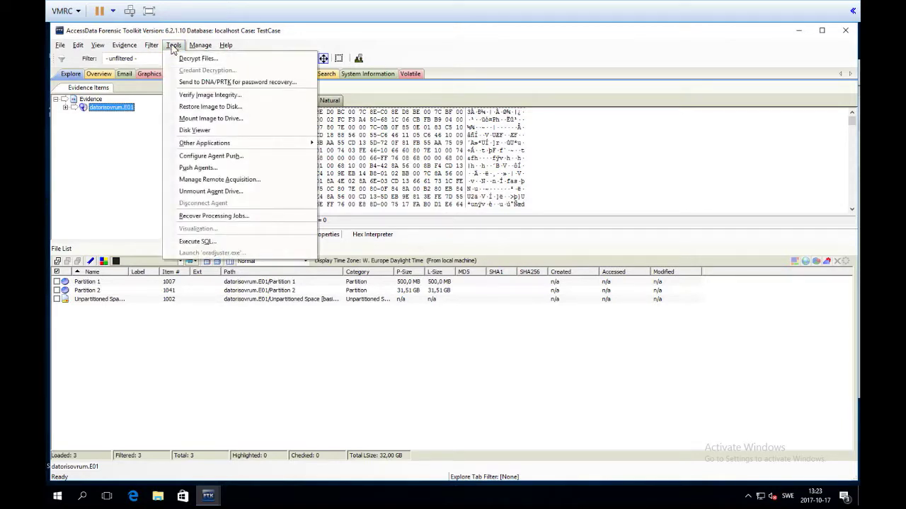
pyautogui.click(210, 120)
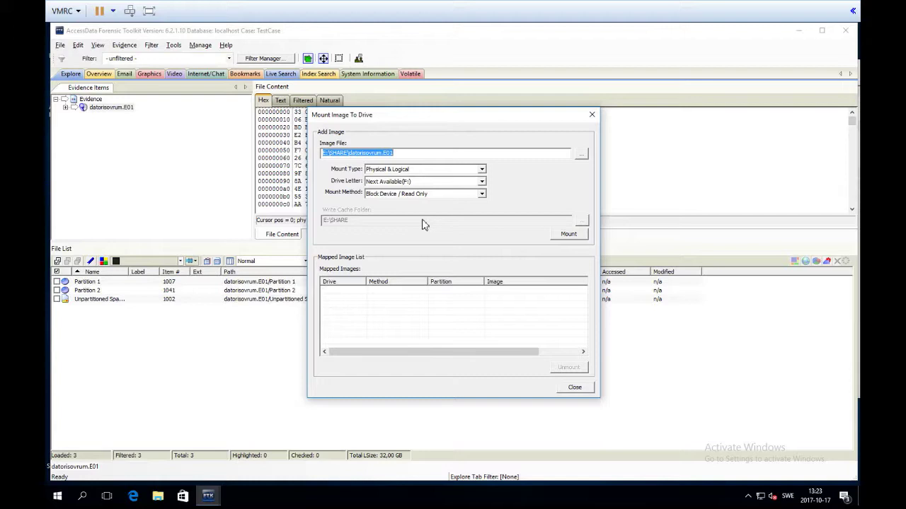
pyautogui.click(400, 169)
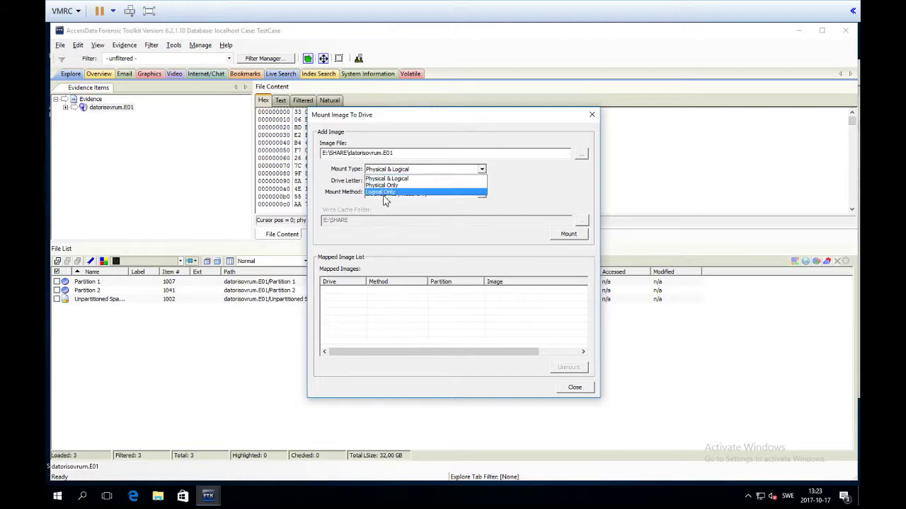
pyautogui.click(386, 193)
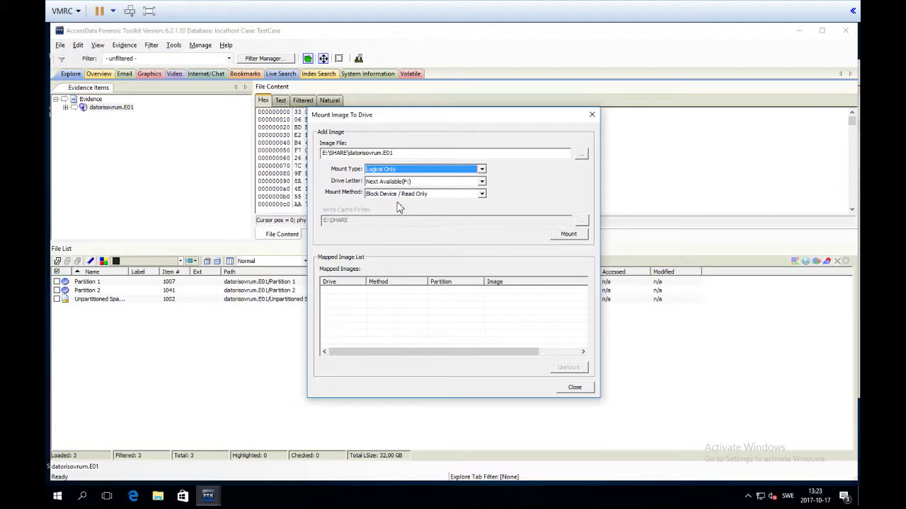
pyautogui.click(420, 195)
pyautogui.click(426, 220)
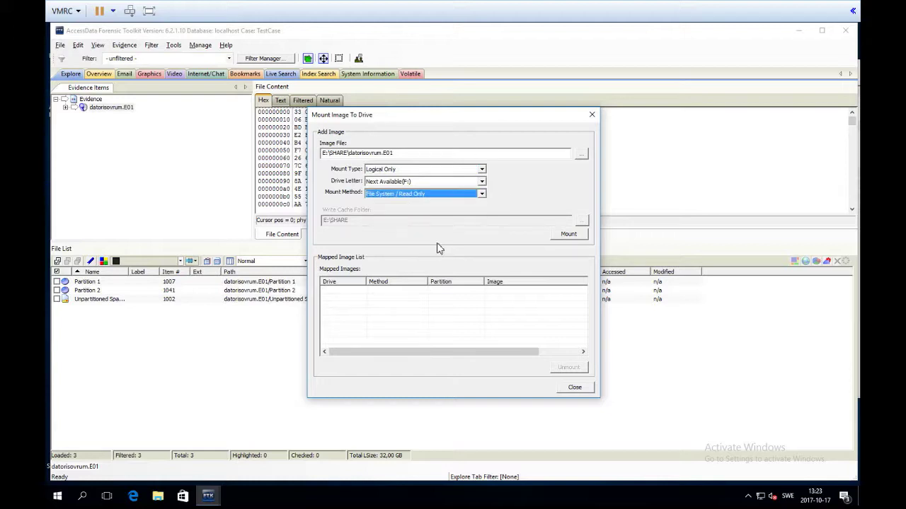
pyautogui.click(569, 236)
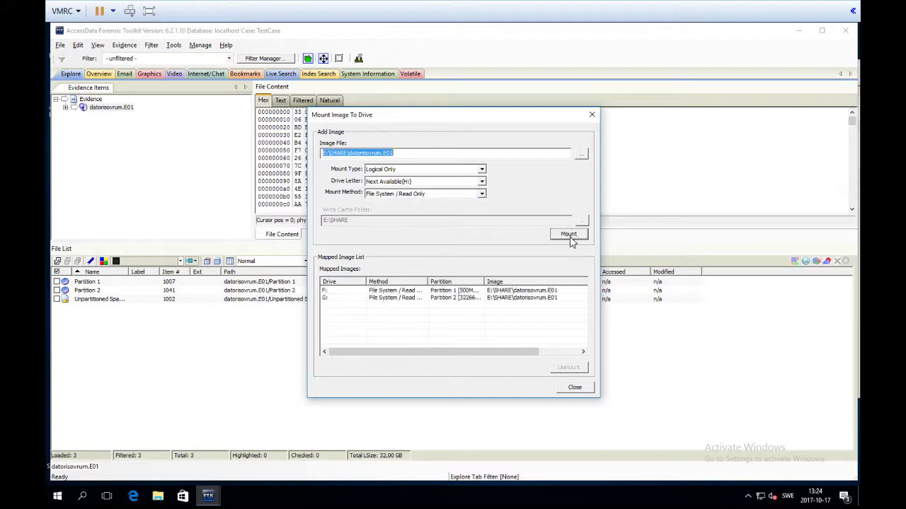
pyautogui.click(330, 290)
pyautogui.click(330, 297)
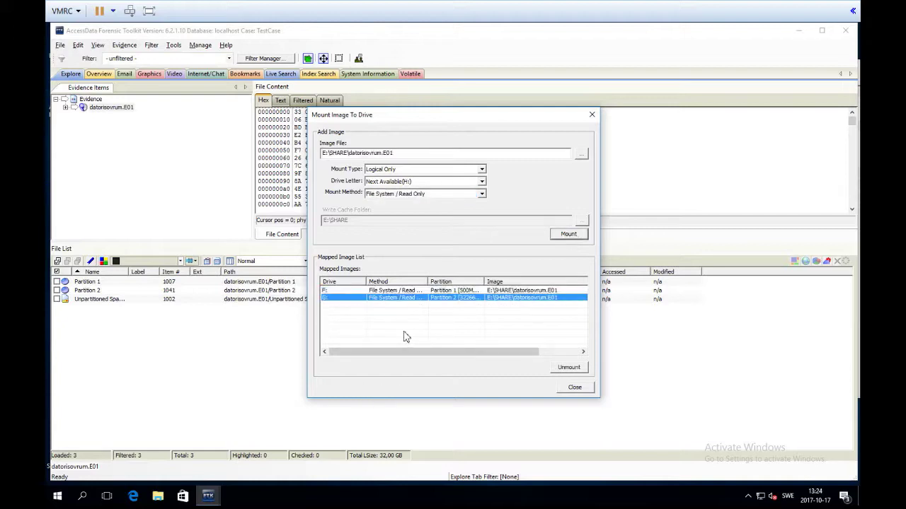
# Switch to File Explorer, open the mounted NONAME (G:) drive, and show the contents of its [root] folder
pyautogui.click(159, 497)
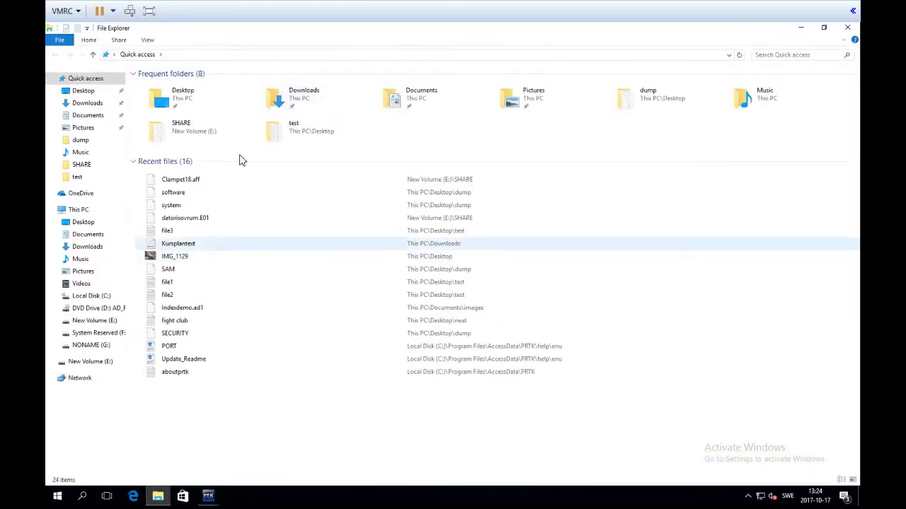
pyautogui.click(82, 210)
pyautogui.click(723, 180)
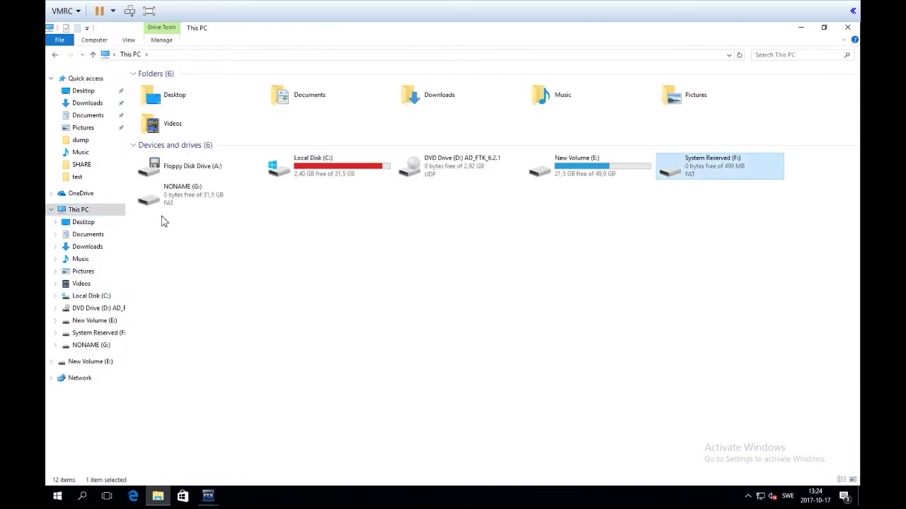
pyautogui.click(177, 202)
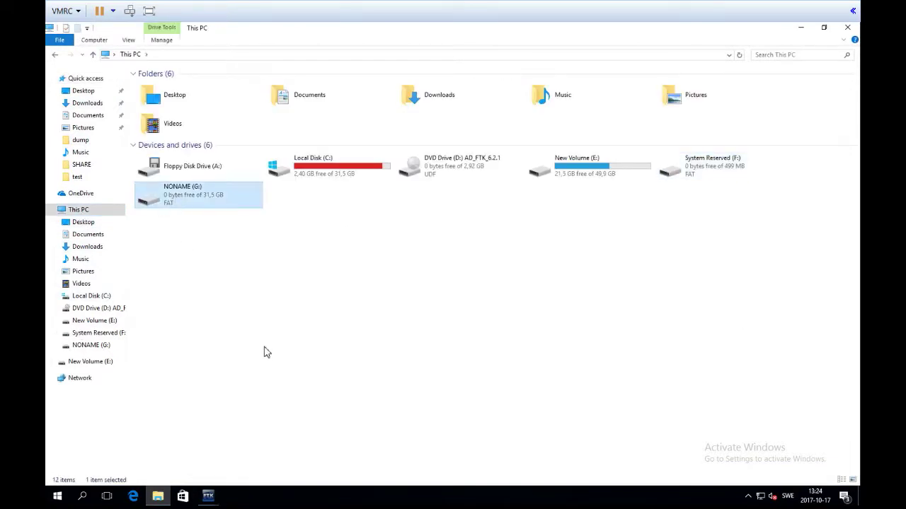
pyautogui.doubleClick(202, 198)
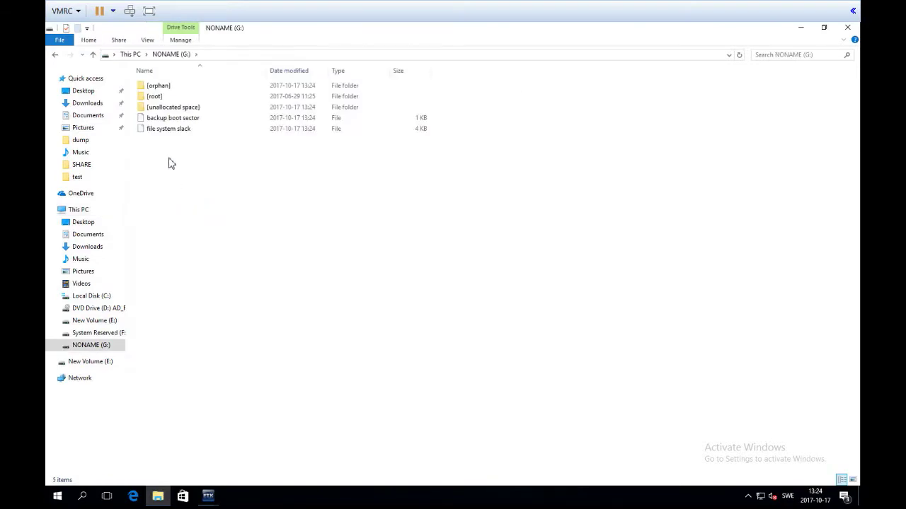
pyautogui.doubleClick(157, 96)
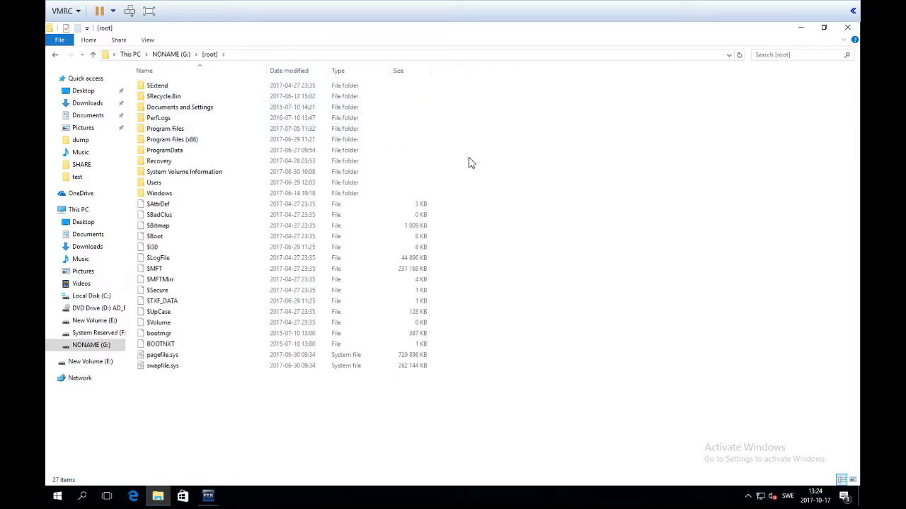
# Close File Explorer and unmount both mapped partitions, F: and G:, of datorisovrum.E01
pyautogui.click(847, 28)
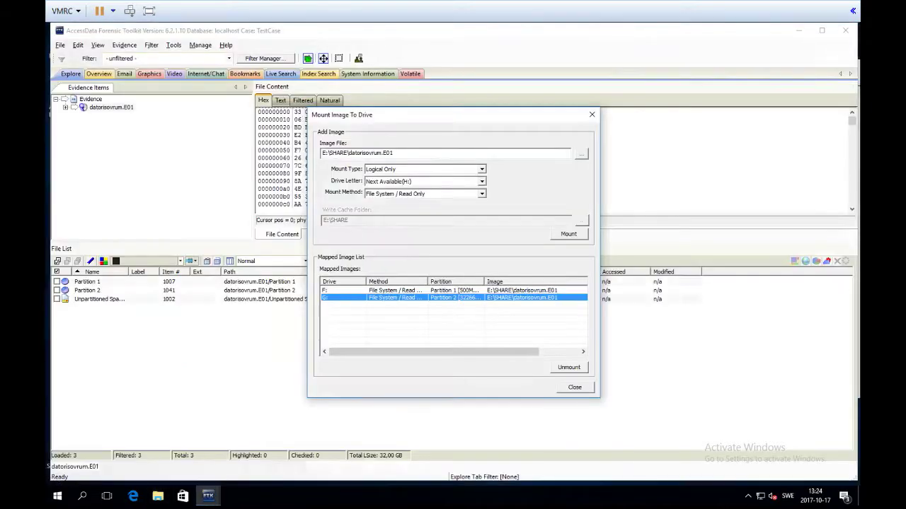
pyautogui.click(419, 290)
pyautogui.click(566, 367)
pyautogui.click(453, 291)
pyautogui.click(569, 368)
pyautogui.click(574, 388)
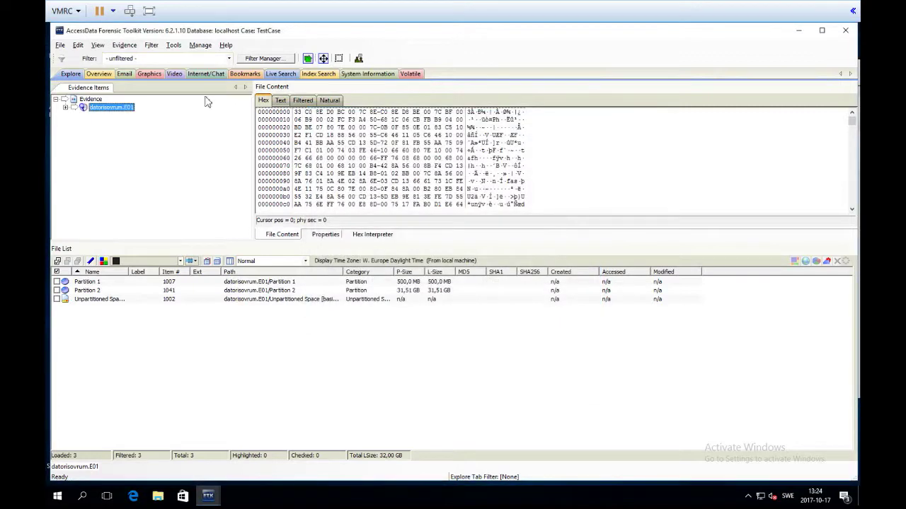
# Open the Disk Viewer and display the System Reserved [NTFS] volume under Partition 1 of datorisovrum.E01
pyautogui.click(174, 45)
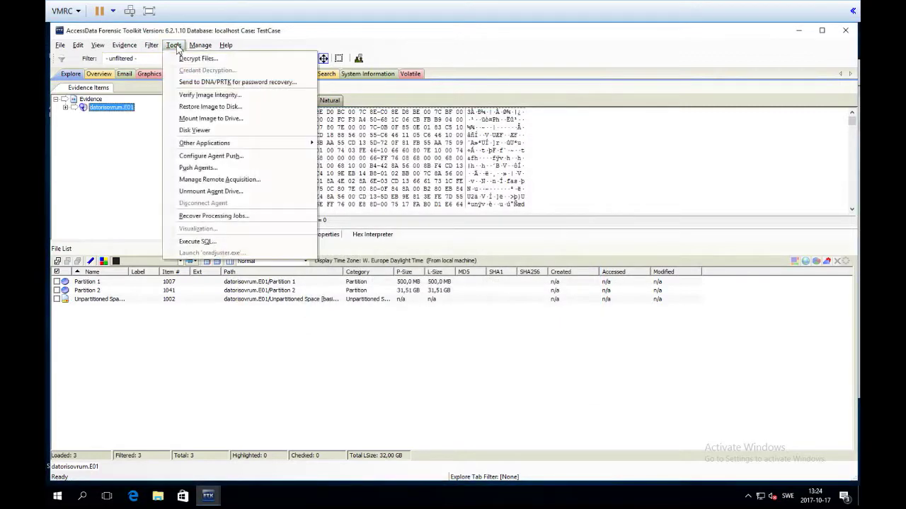
pyautogui.click(195, 130)
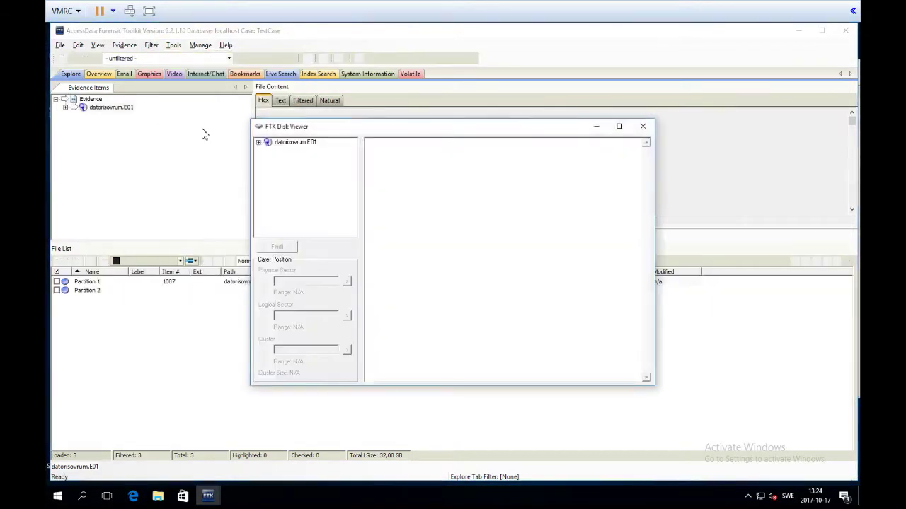
pyautogui.click(259, 143)
pyautogui.click(268, 159)
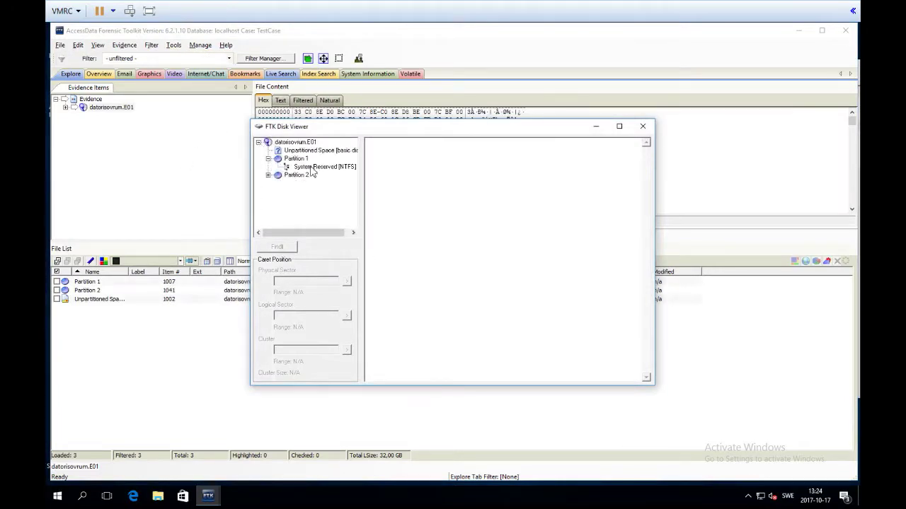
pyautogui.click(303, 168)
# Examine the raw hex and text data of the System Reserved volume, including the copy and display options for its contents
pyautogui.click(569, 178)
pyautogui.scroll(-2, 551, 220)
pyautogui.rightClick(534, 205)
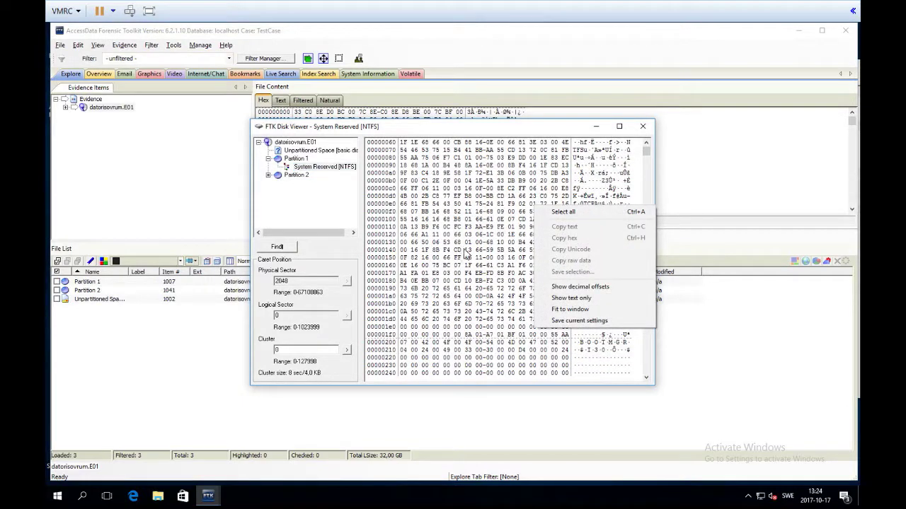
pyautogui.click(430, 201)
pyautogui.scroll(-3, 439, 257)
pyautogui.scroll(-3, 438, 256)
pyautogui.moveTo(400, 248); pyautogui.dragTo(615, 264)
pyautogui.click(559, 318)
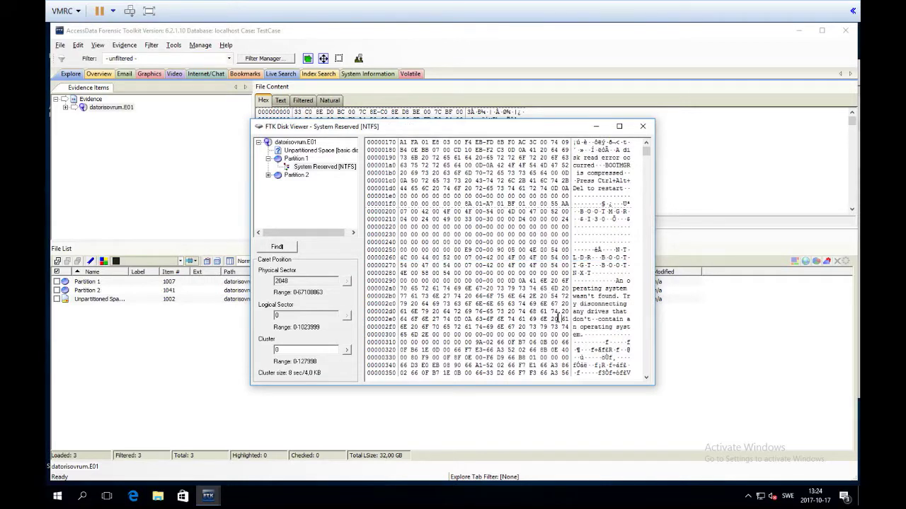
pyautogui.scroll(-9, 537, 305)
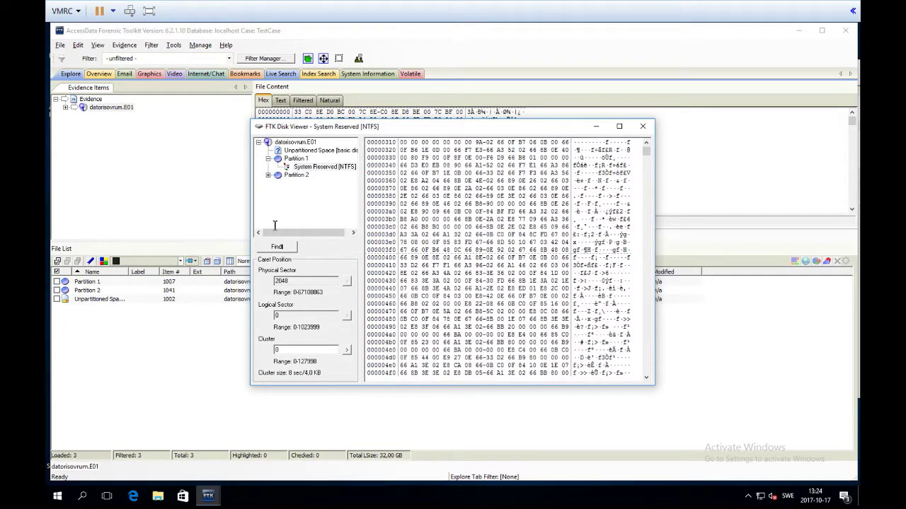
# Check the text and hex search options of the Disk Viewer without searching, and close the viewer
pyautogui.click(280, 249)
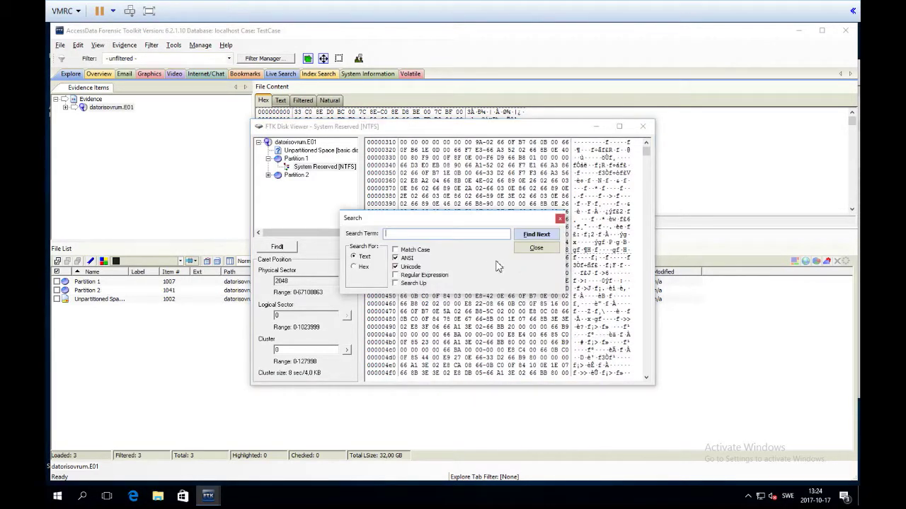
pyautogui.click(560, 218)
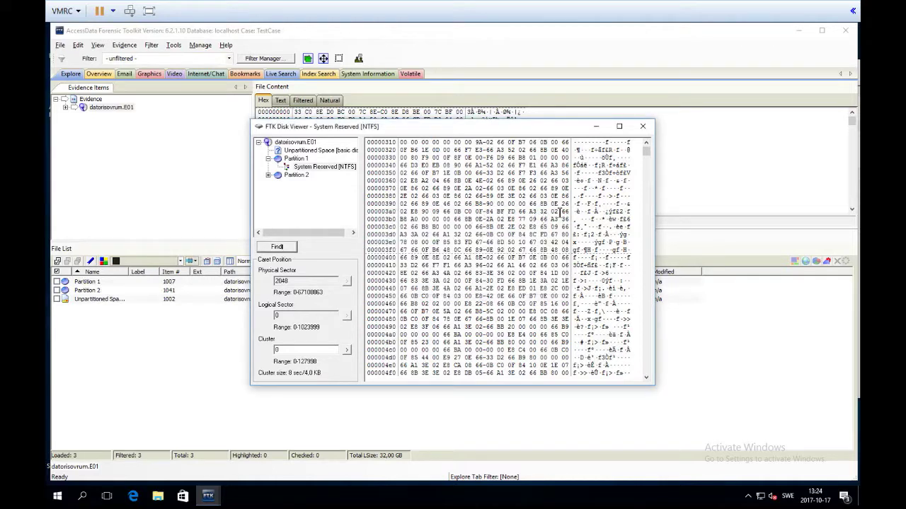
pyautogui.click(642, 126)
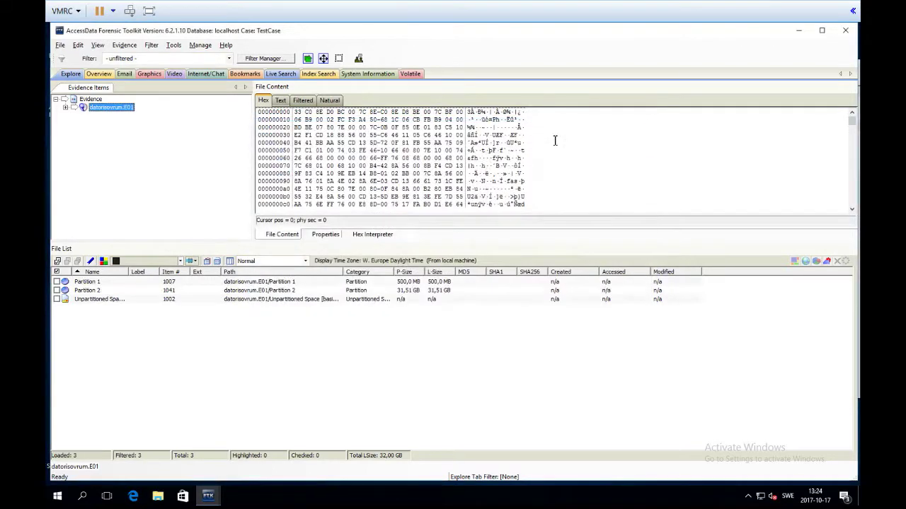
# Look over the available tool, management and help commands without running any of them
pyautogui.click(174, 45)
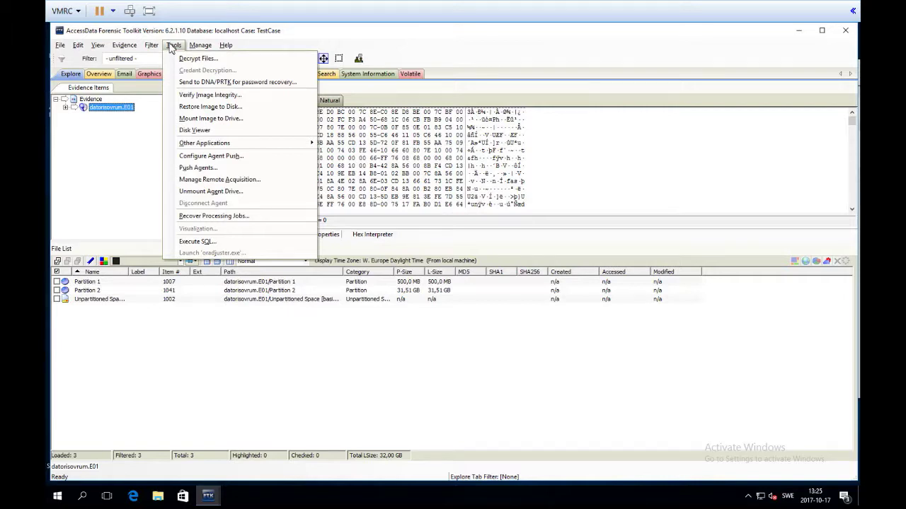
pyautogui.click(172, 46)
pyautogui.click(201, 45)
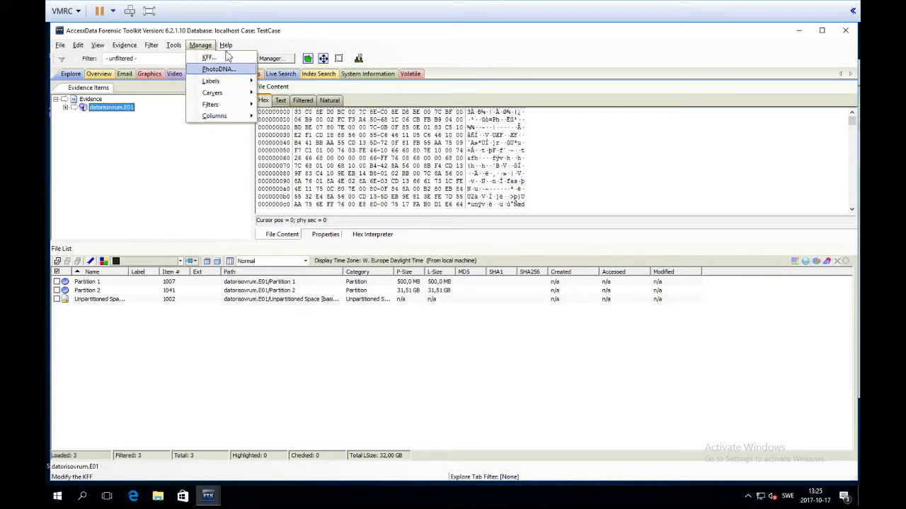
pyautogui.moveTo(226, 46)
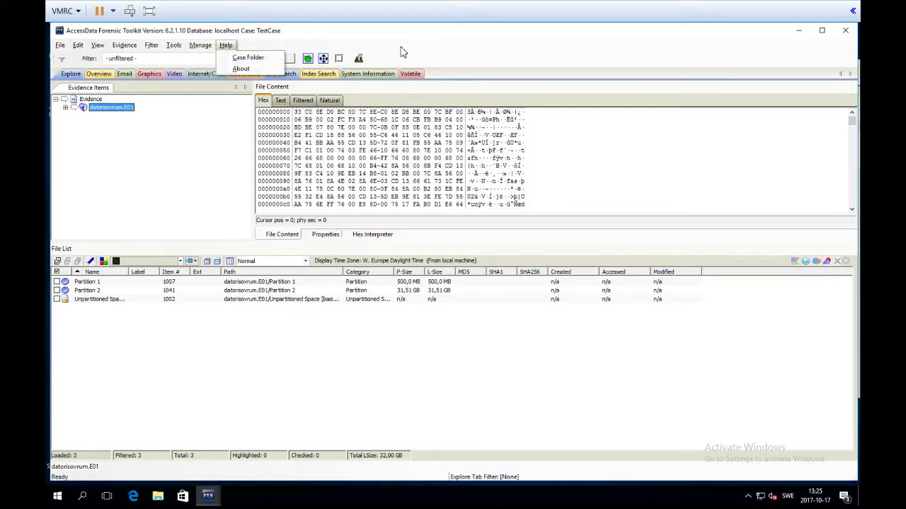
pyautogui.click(453, 60)
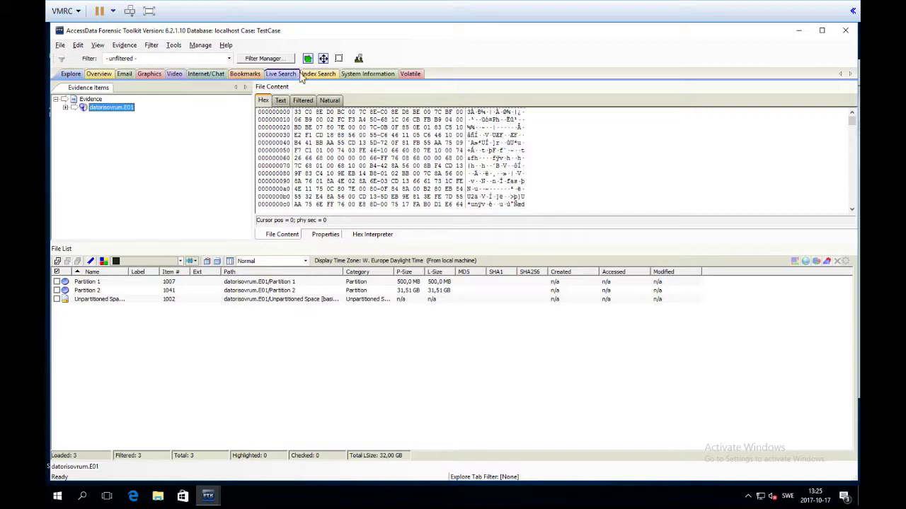
# Expand datorisovrum.E01 down to the NONAME [NTFS] volume in Partition 2, list its contents, and collapse the volume again
pyautogui.click(67, 107)
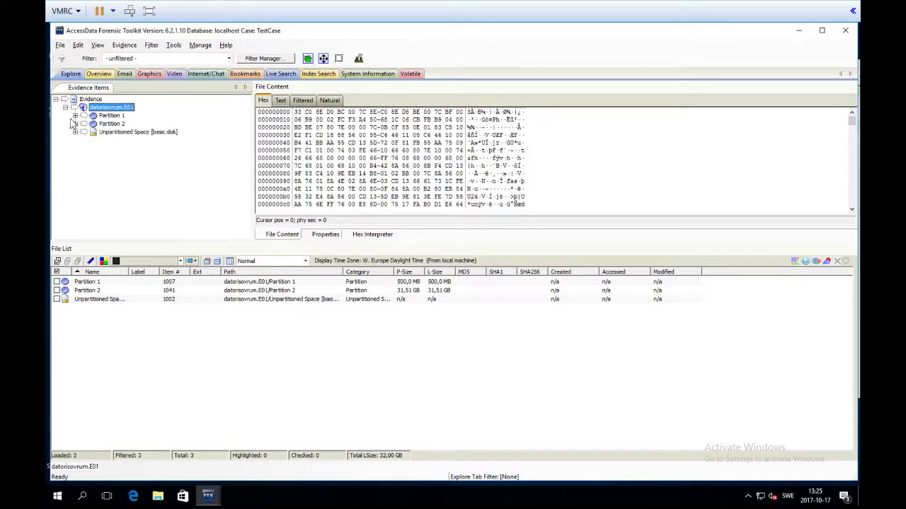
pyautogui.click(75, 124)
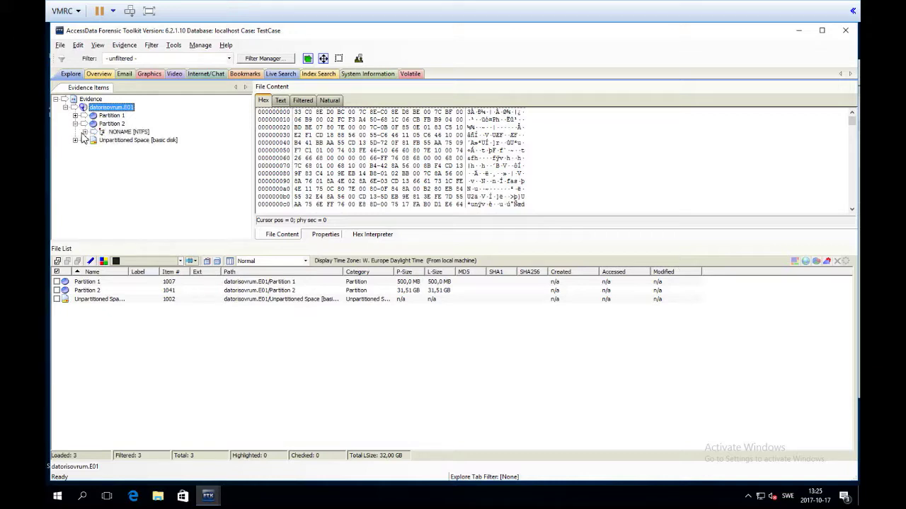
pyautogui.doubleClick(100, 133)
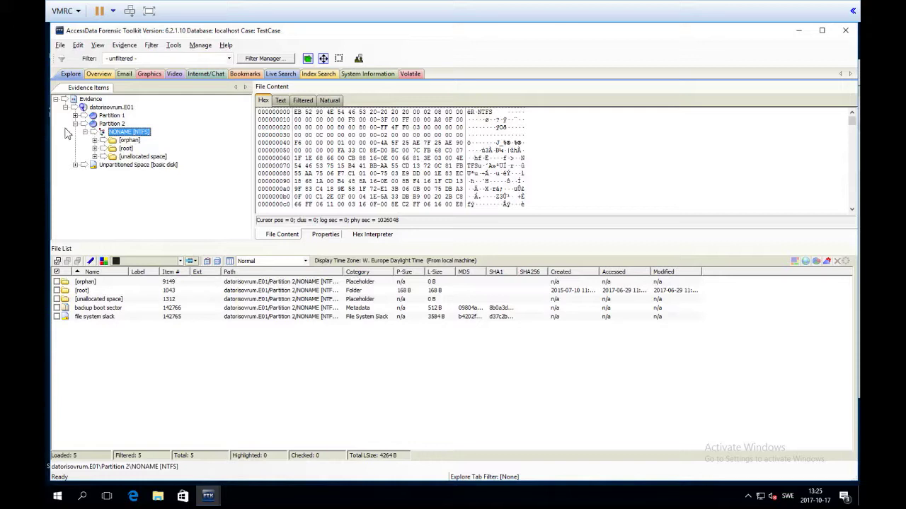
pyautogui.click(85, 132)
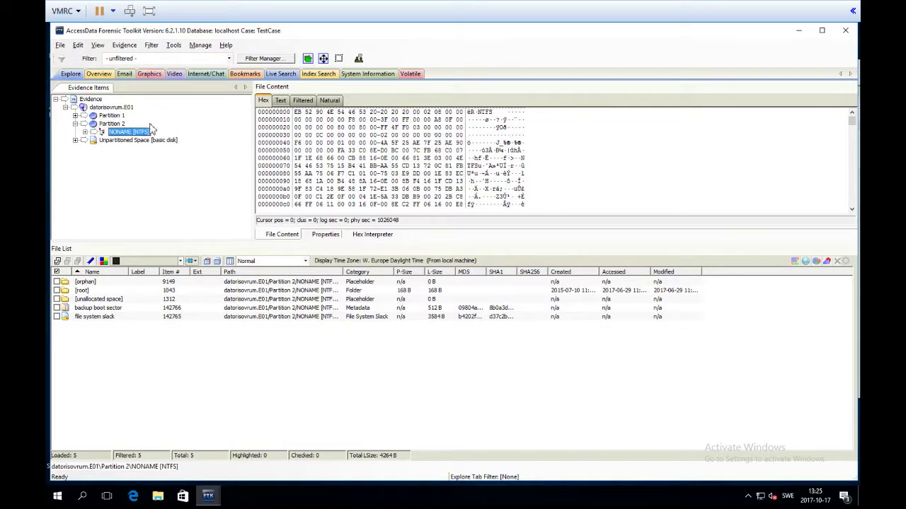
# Switch to the case overview, browse the files grouped by file extension, and list those with the 7z extension
pyautogui.click(98, 75)
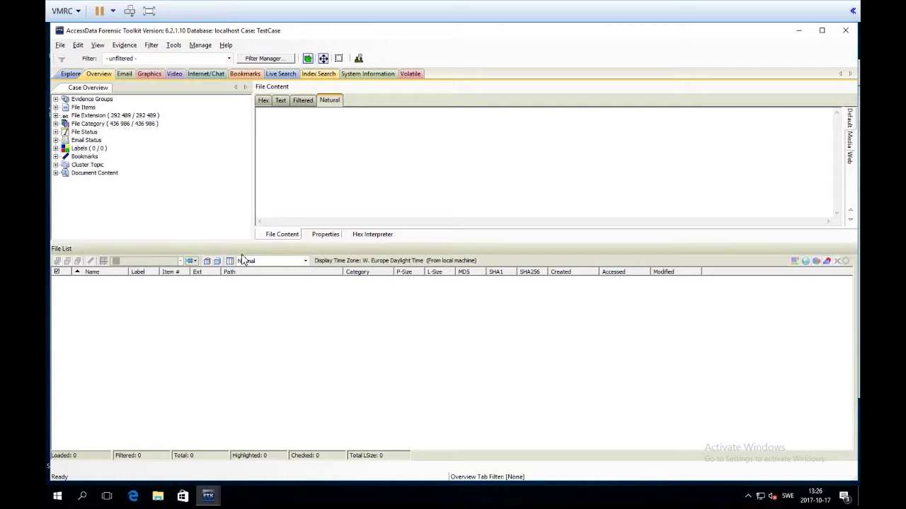
pyautogui.click(57, 116)
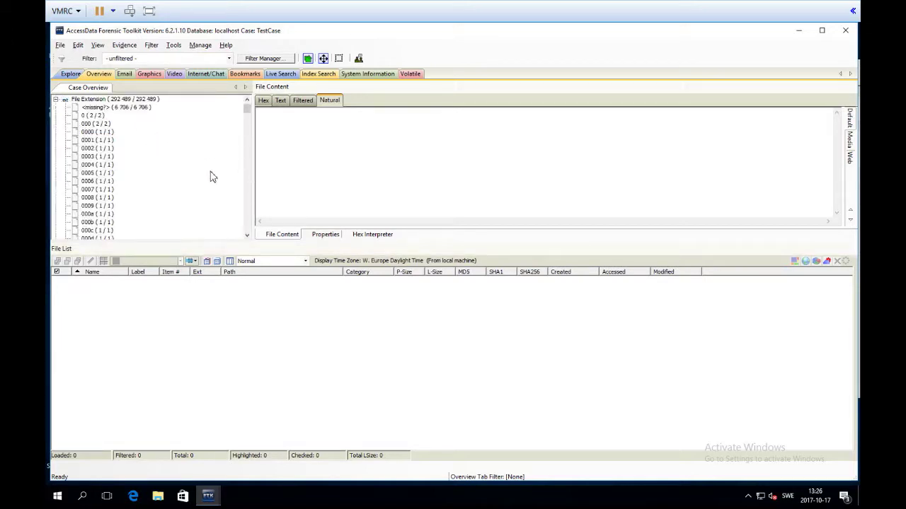
pyautogui.scroll(-15, 207, 157)
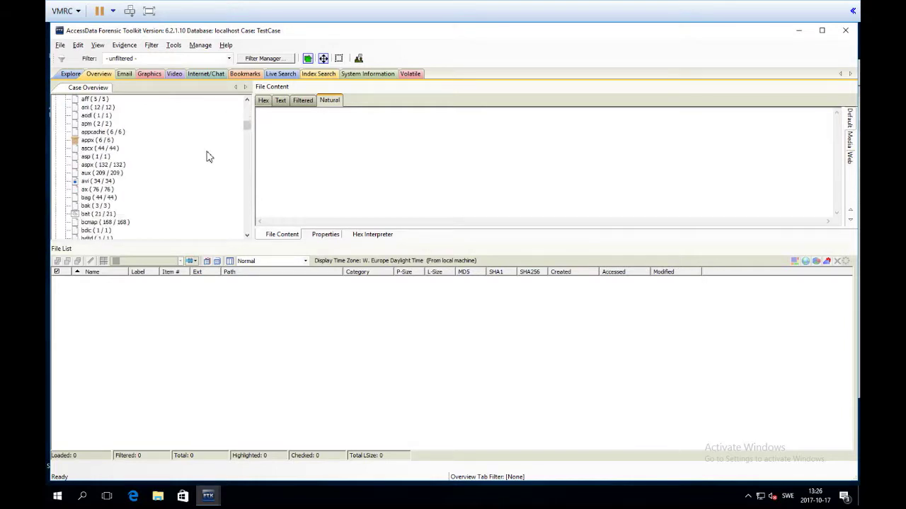
pyautogui.scroll(15, 181, 212)
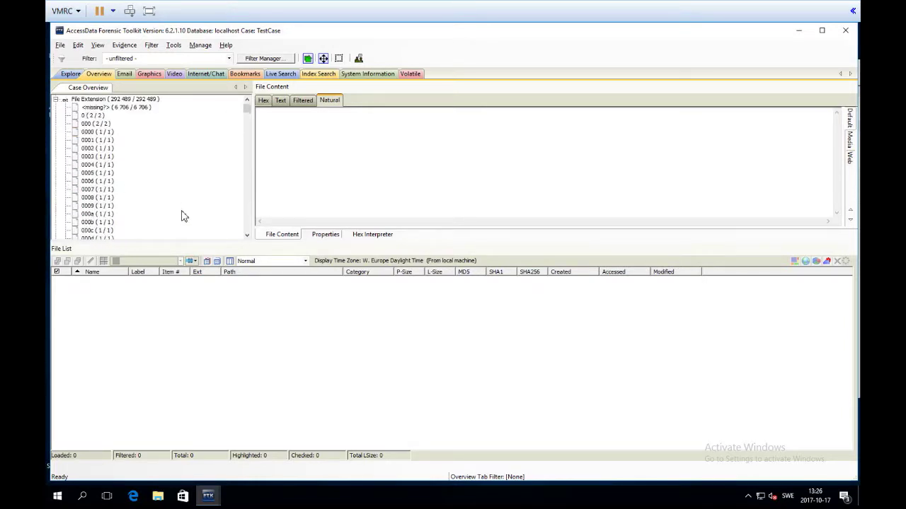
pyautogui.scroll(-10, 181, 212)
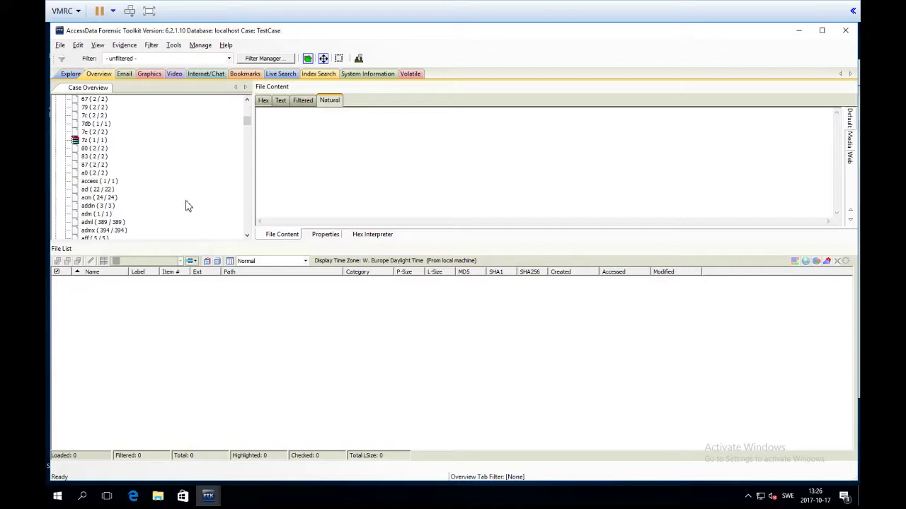
pyautogui.click(96, 141)
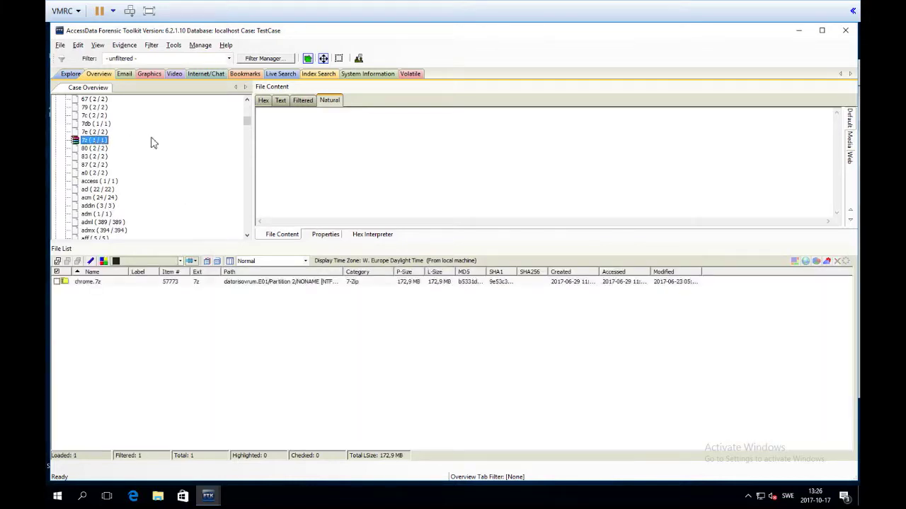
# List the files with the avi extension, and collapse the File Extension group
pyautogui.scroll(-6, 151, 145)
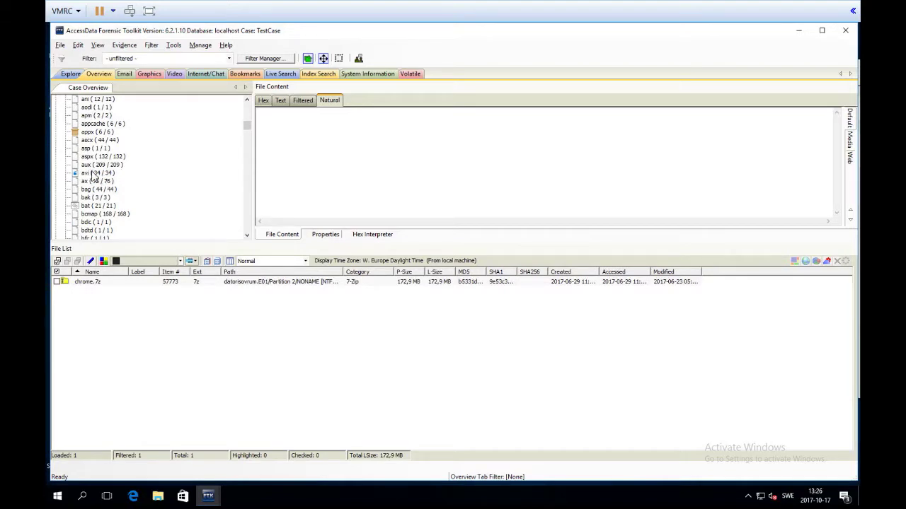
pyautogui.click(94, 173)
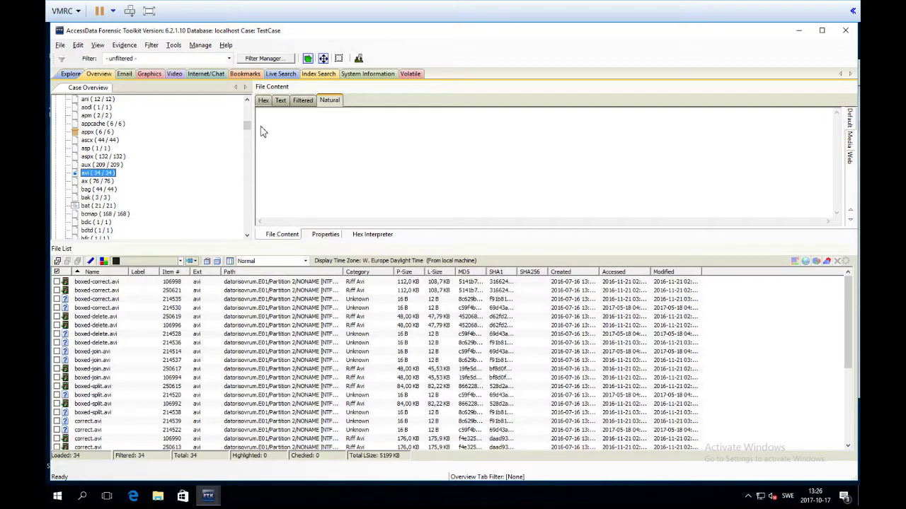
pyautogui.moveTo(248, 126); pyautogui.dragTo(248, 103)
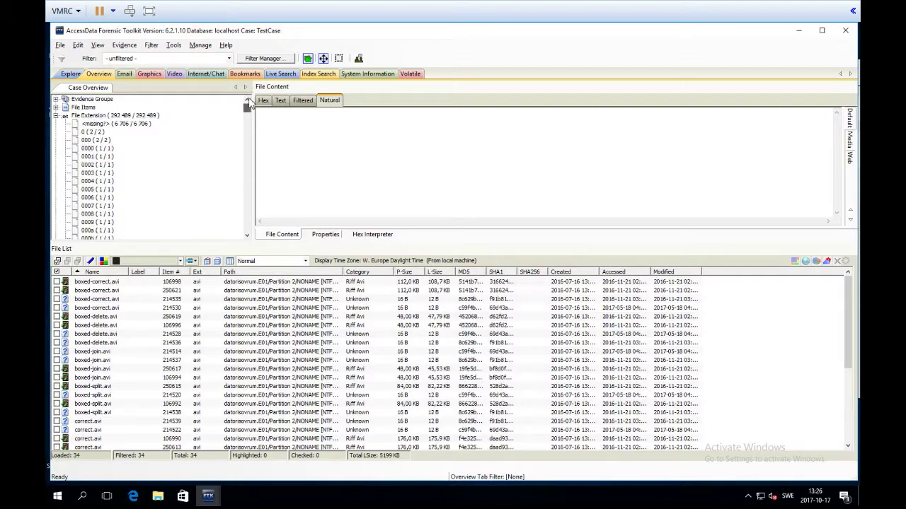
pyautogui.click(56, 115)
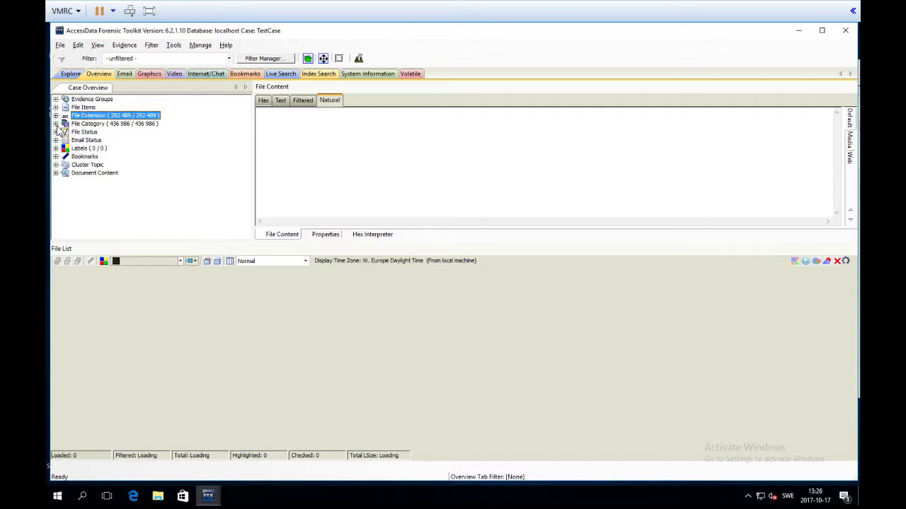
# Browse the Documents file category to list the Microsoft Documents and Microsoft RTF files, and collapse Documents again
pyautogui.click(56, 124)
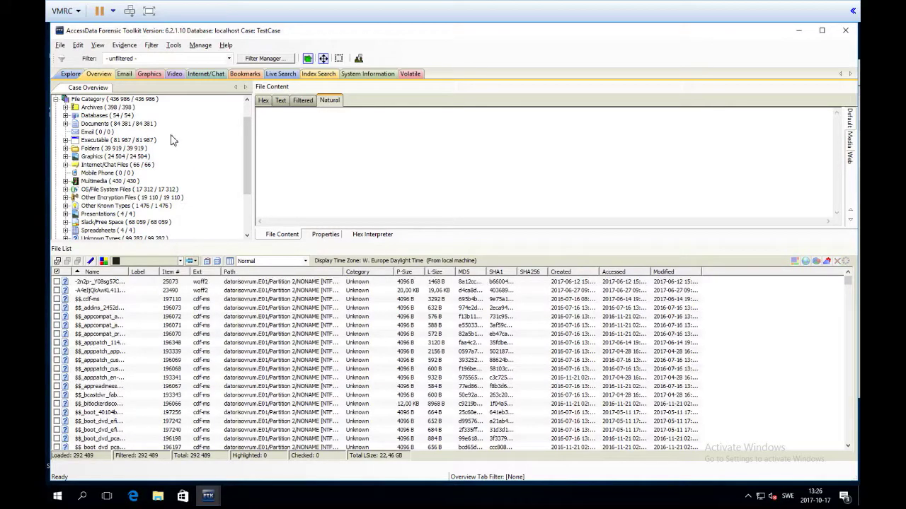
pyautogui.click(65, 124)
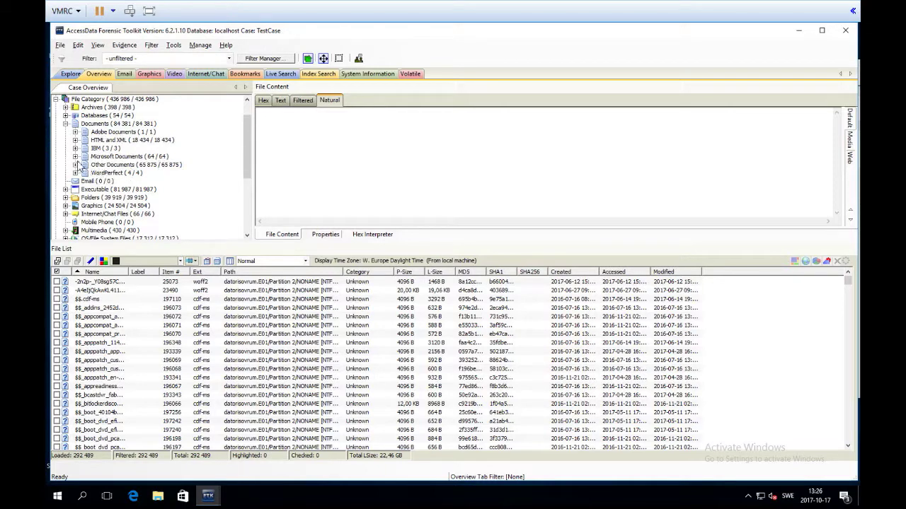
pyautogui.click(114, 157)
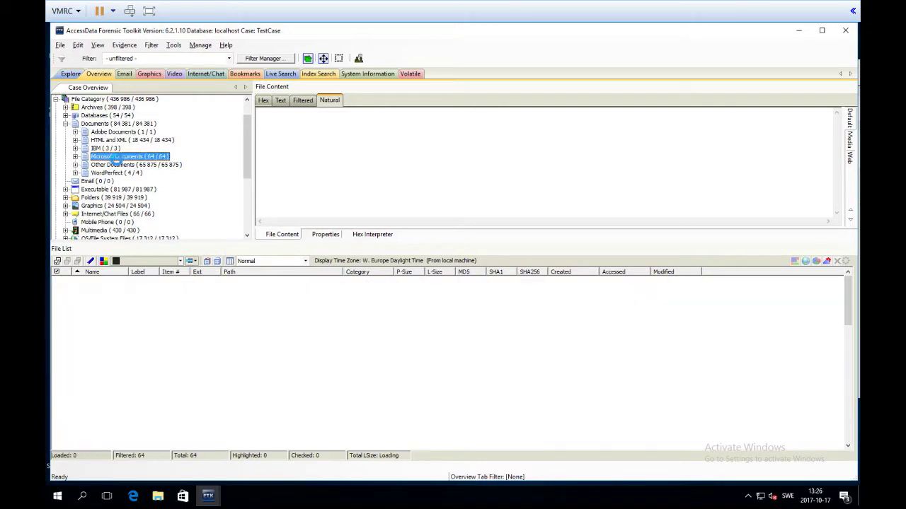
pyautogui.click(75, 157)
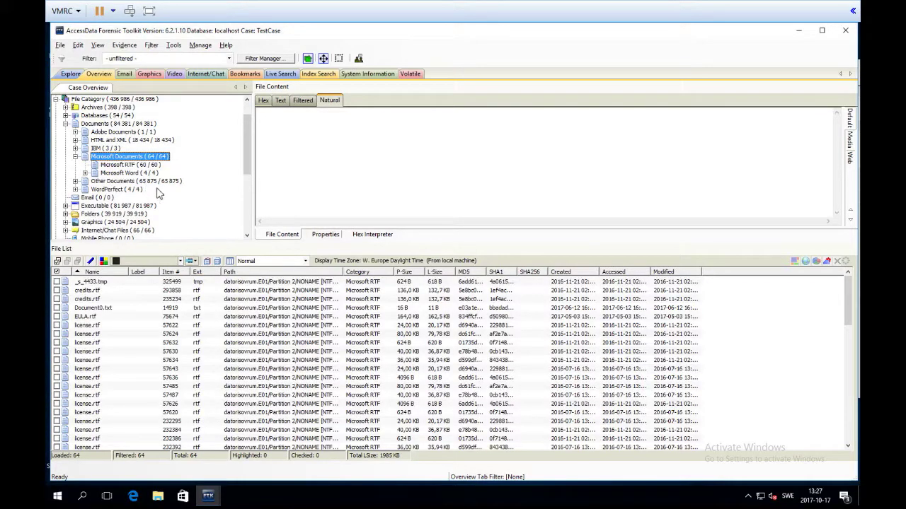
pyautogui.click(129, 165)
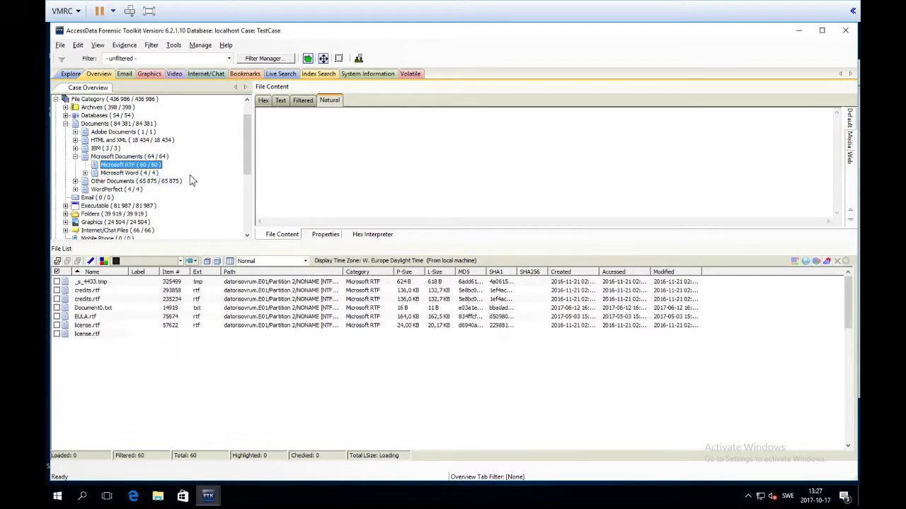
pyautogui.click(66, 123)
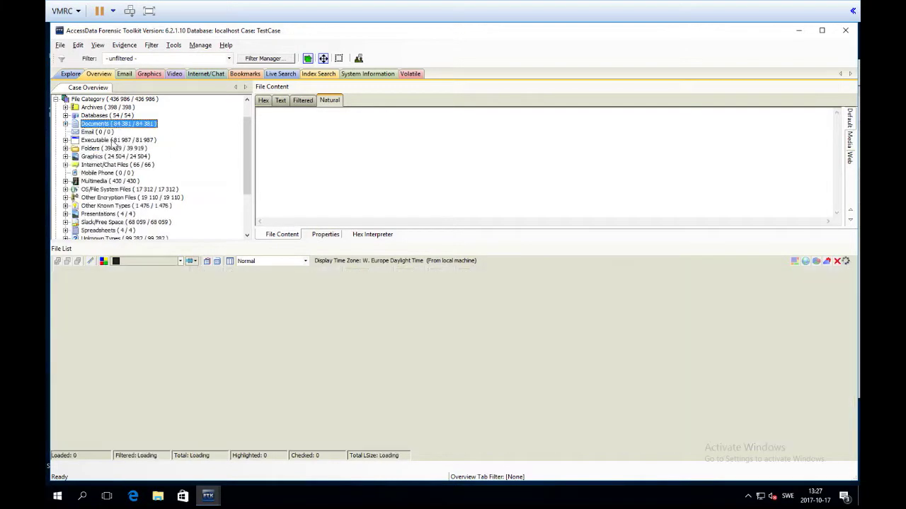
# Expand the OS/File System Files category and list its Windows NT Registry, Windows Shortcut and Windows Evtx Event Log files
pyautogui.scroll(-1, 173, 172)
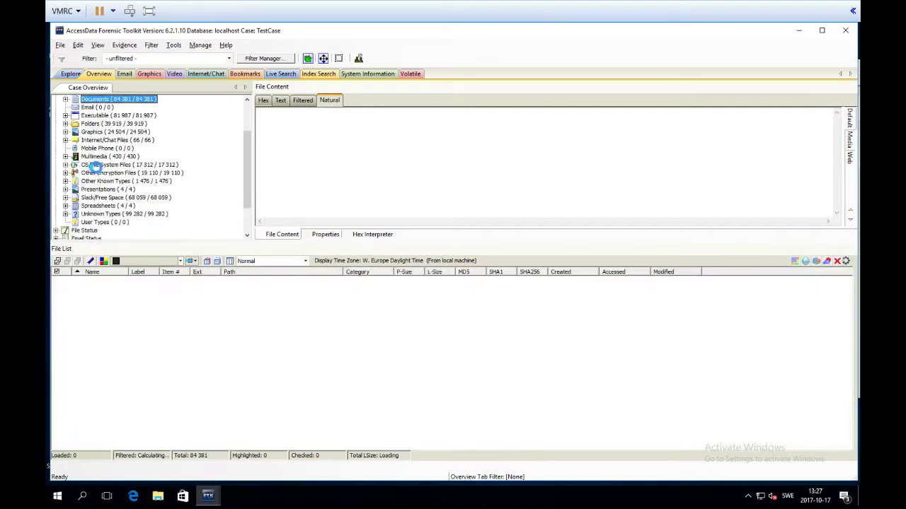
pyautogui.click(94, 166)
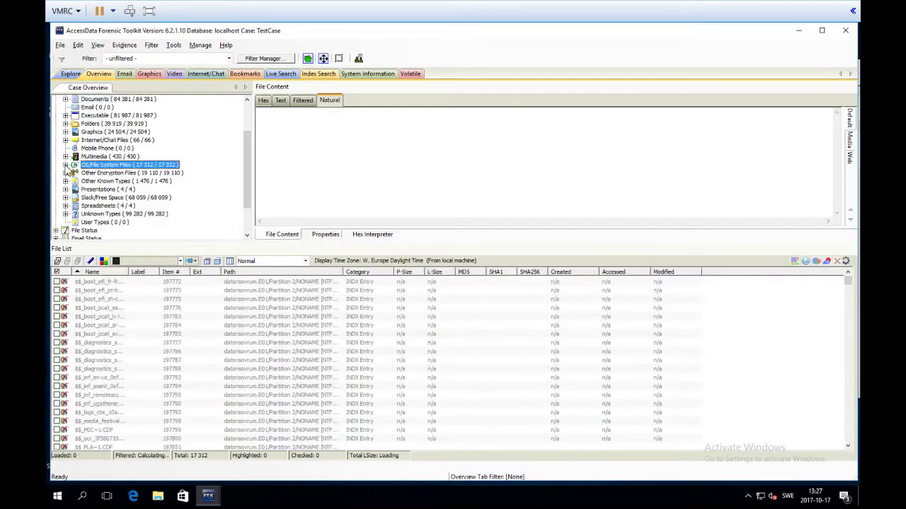
pyautogui.click(66, 164)
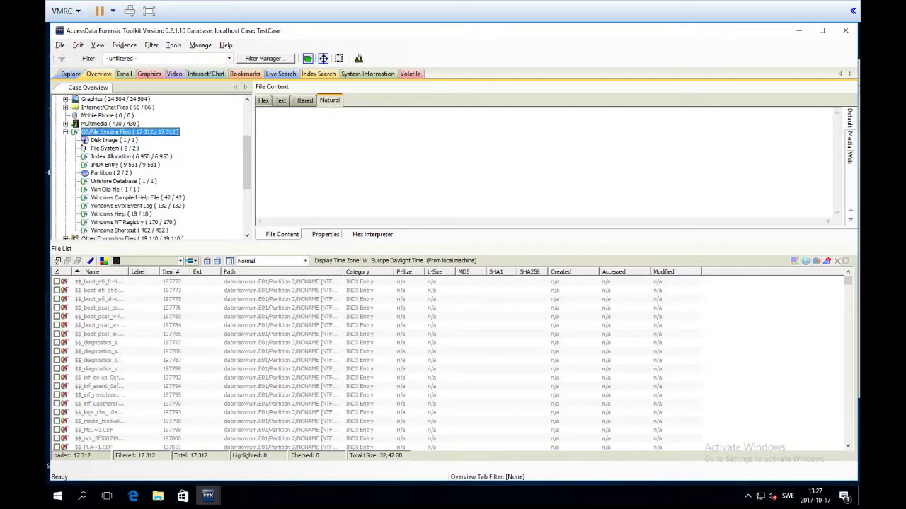
pyautogui.click(128, 222)
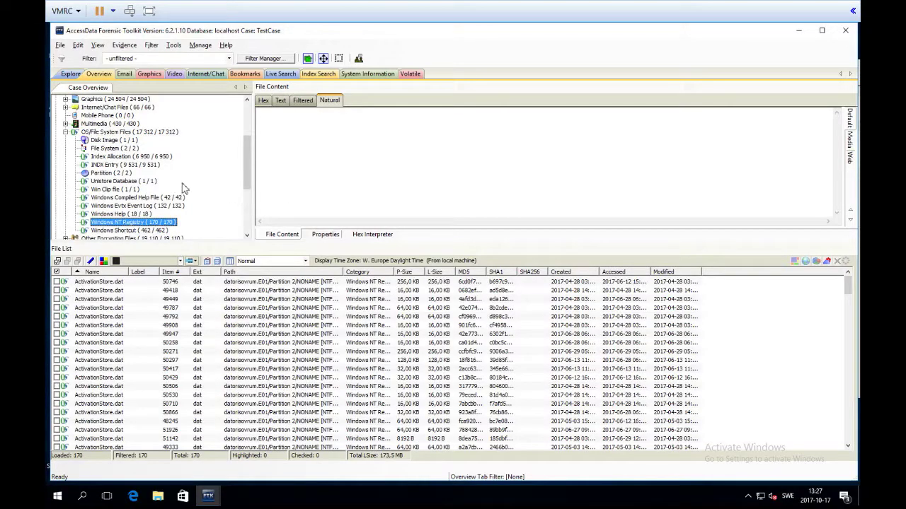
pyautogui.click(137, 232)
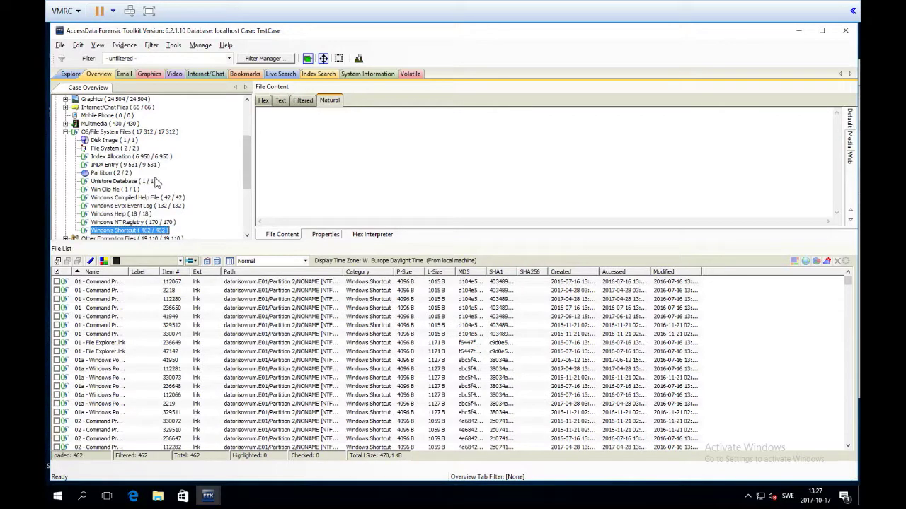
pyautogui.scroll(-1, 178, 181)
pyautogui.scroll(-1, 197, 180)
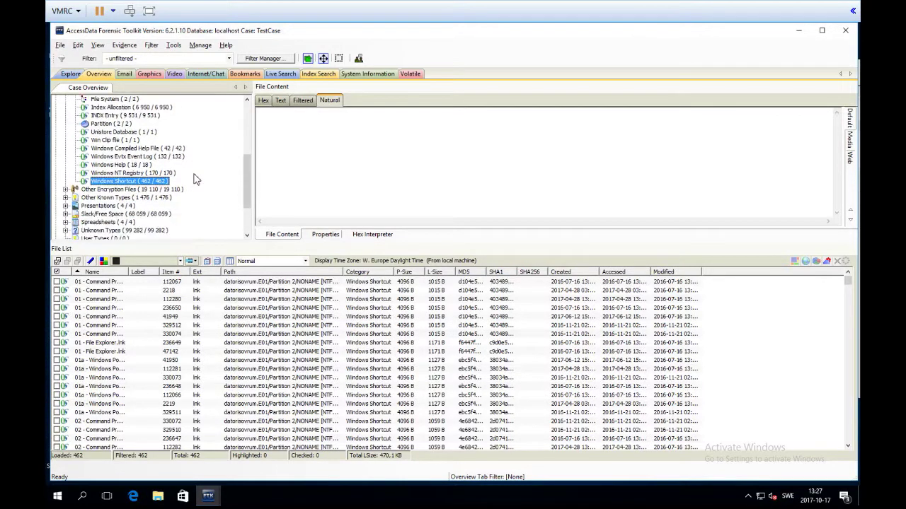
pyautogui.click(108, 159)
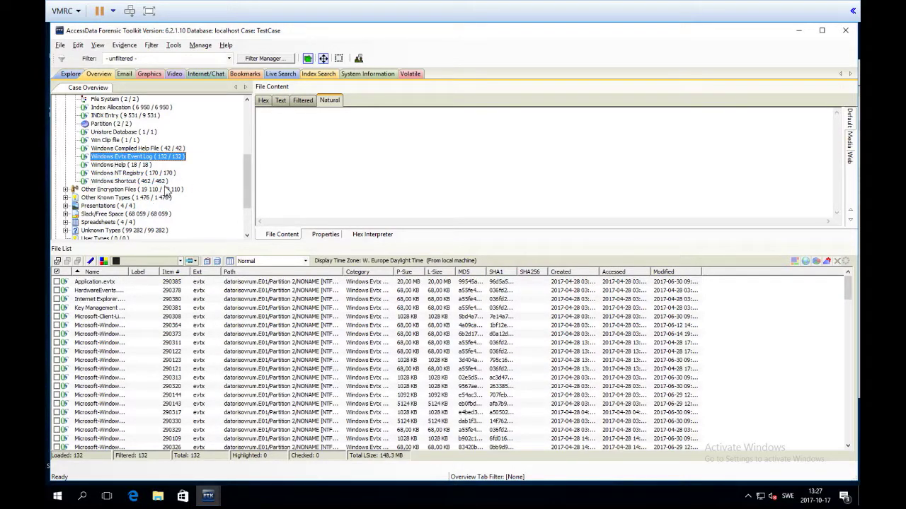
# List the Microsoft Spreadsheets files under the Spreadsheets category, and collapse the File Category group
pyautogui.scroll(-1, 166, 185)
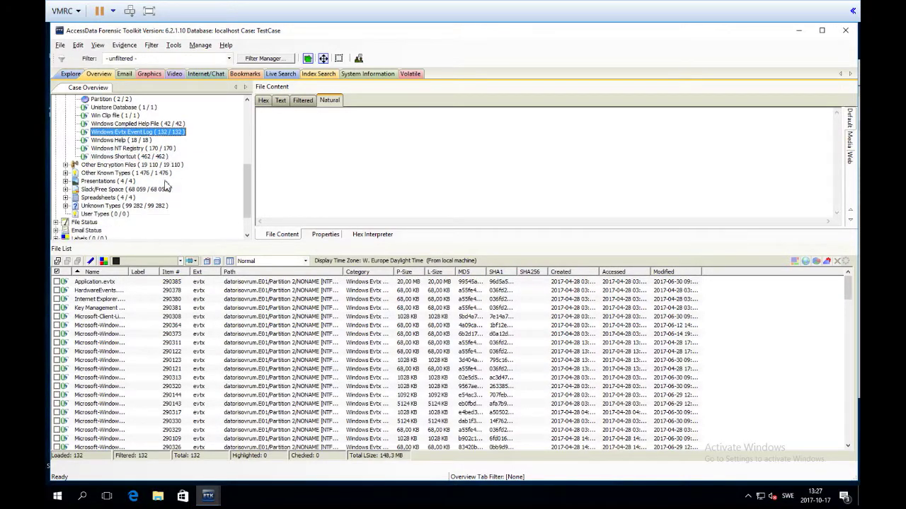
pyautogui.click(66, 198)
pyautogui.click(133, 206)
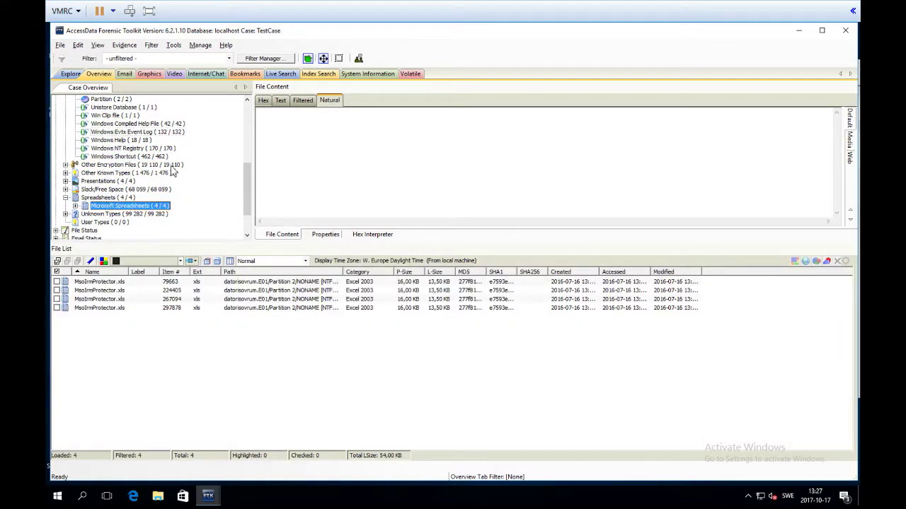
pyautogui.scroll(5, 178, 221)
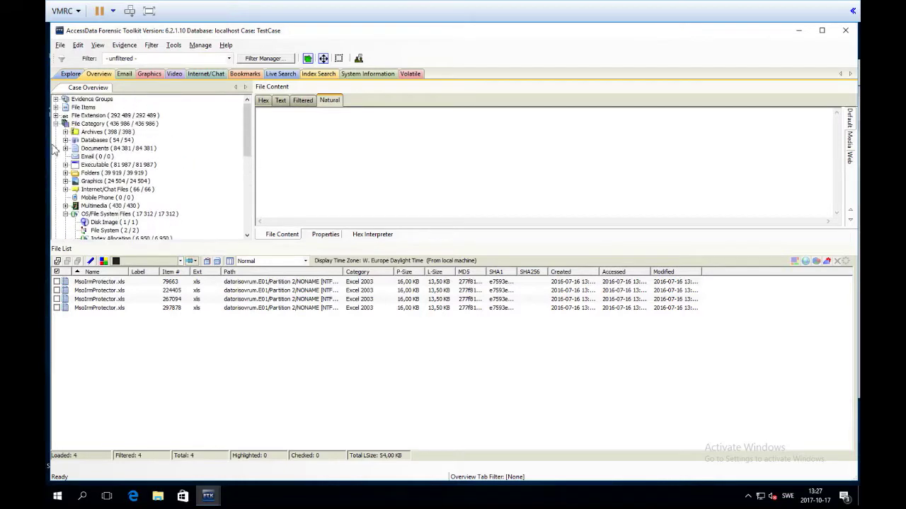
pyautogui.click(56, 124)
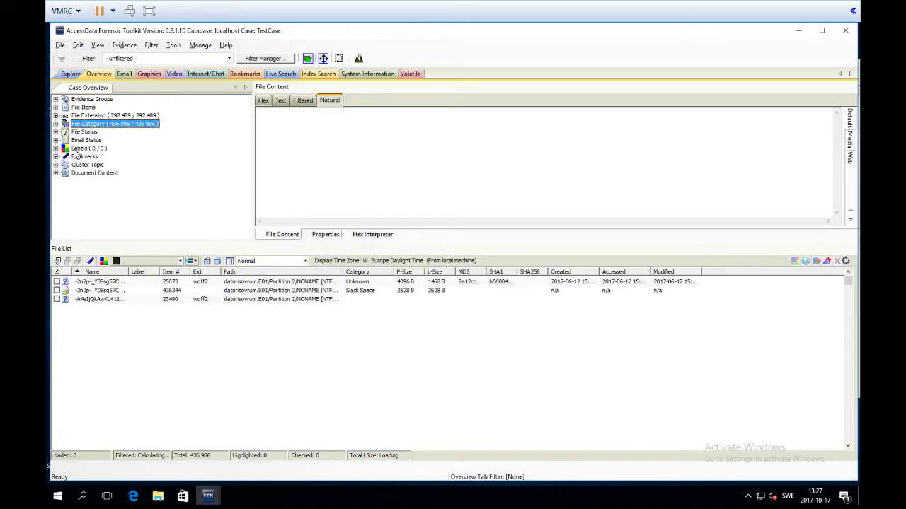
# Expand File Status and view the KFF Alert Files, KFF Ignorable, Duplicate Items, Decrypted Files and Data Carved Files groups
pyautogui.click(56, 133)
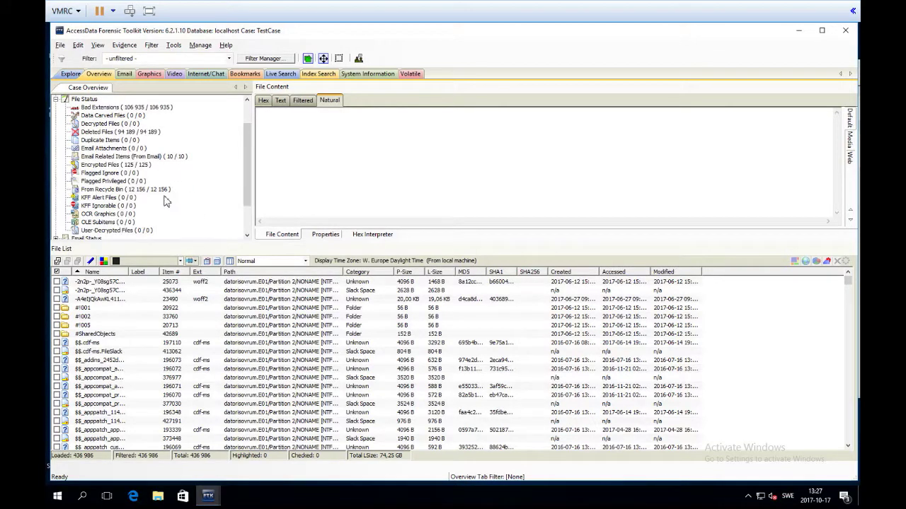
pyautogui.click(89, 198)
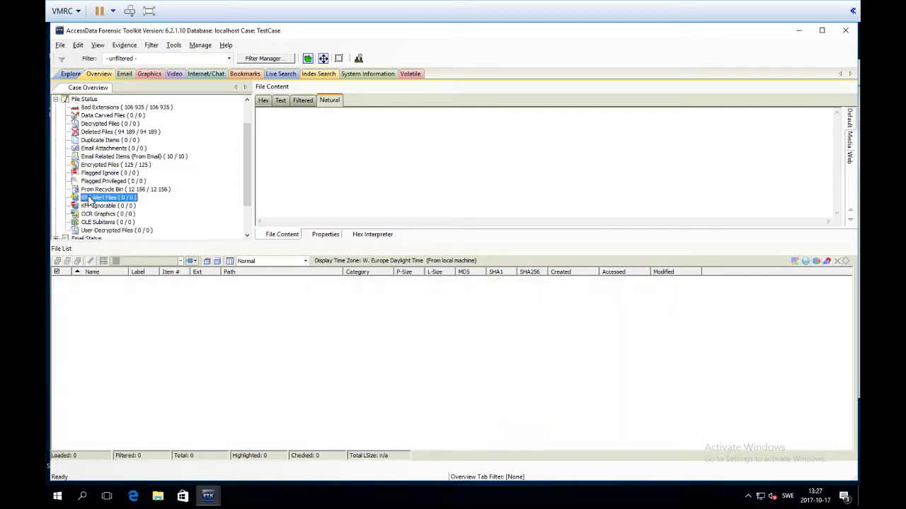
pyautogui.click(92, 205)
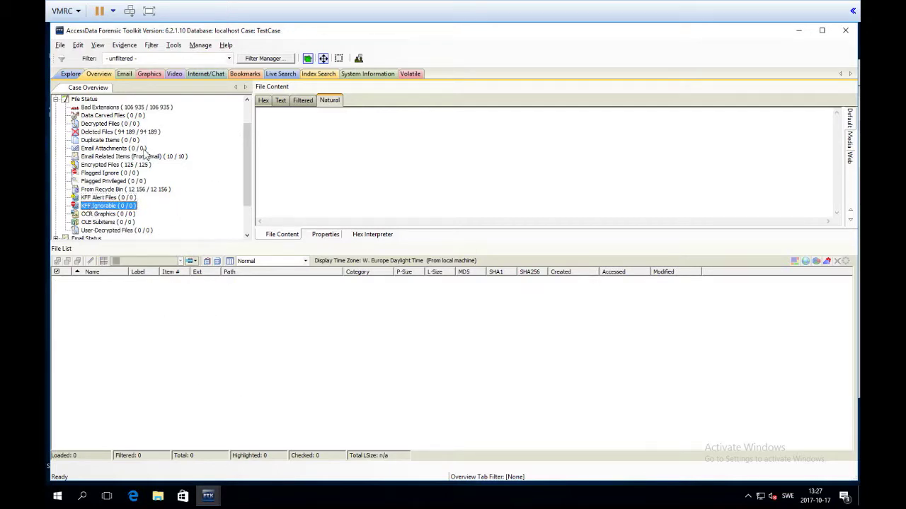
pyautogui.click(99, 141)
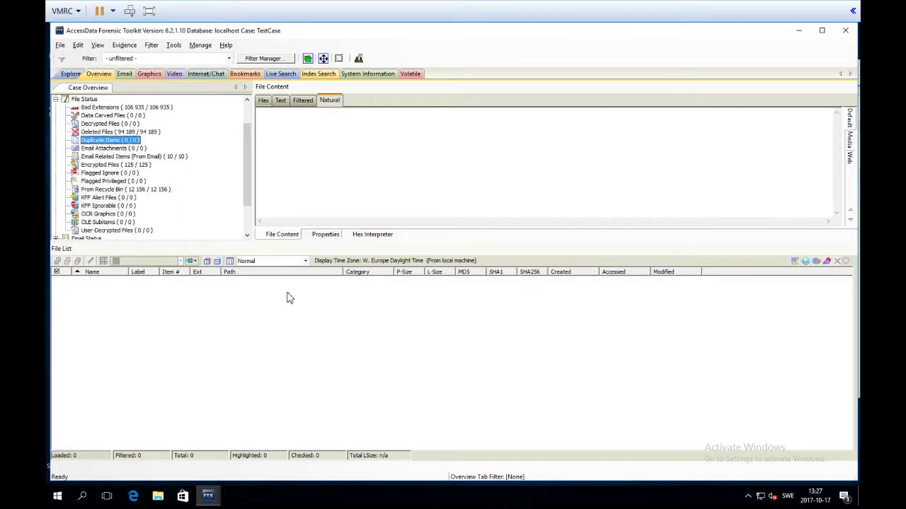
pyautogui.click(101, 124)
pyautogui.click(101, 115)
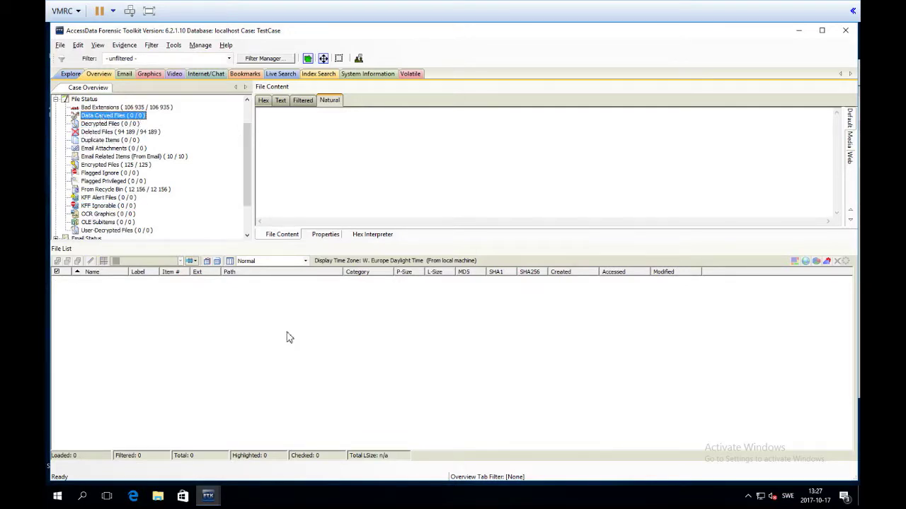
# List the Encrypted Files, preview two of the manifest files while dismissing the download prompts, and look through the remaining files
pyautogui.click(102, 165)
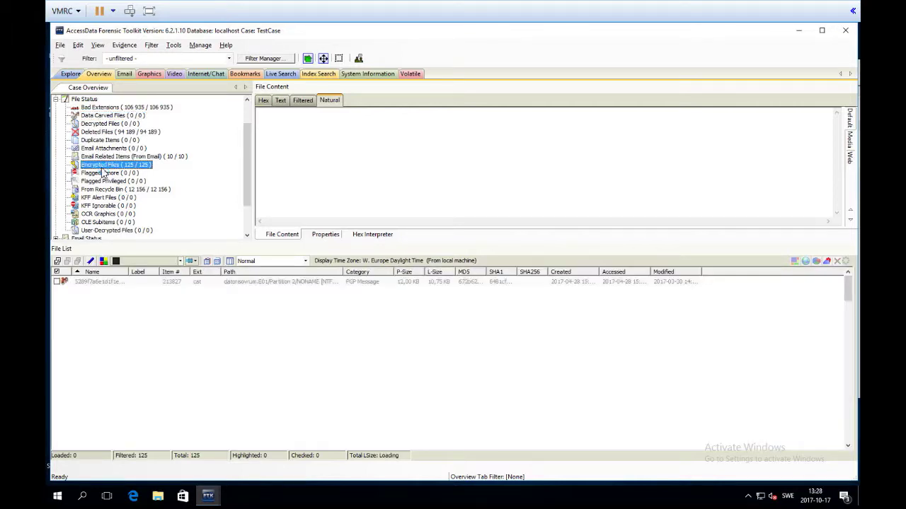
pyautogui.click(138, 335)
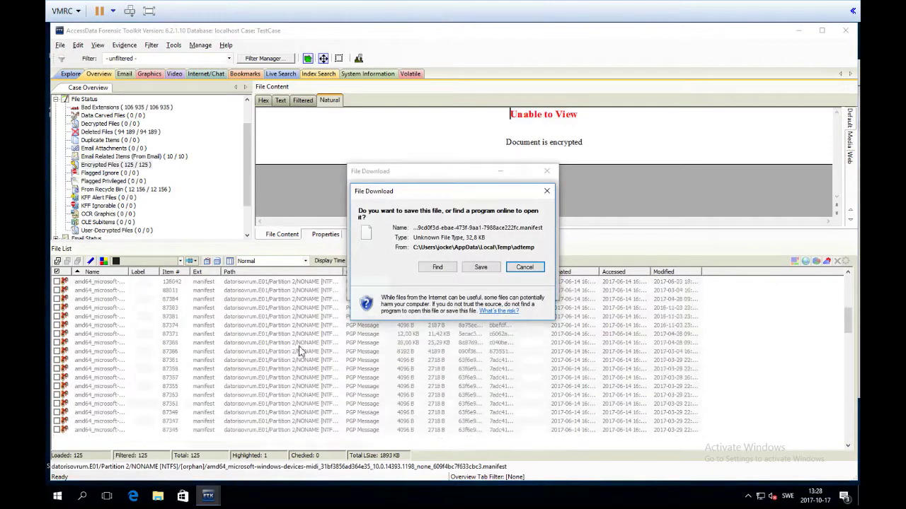
pyautogui.click(545, 193)
pyautogui.click(158, 344)
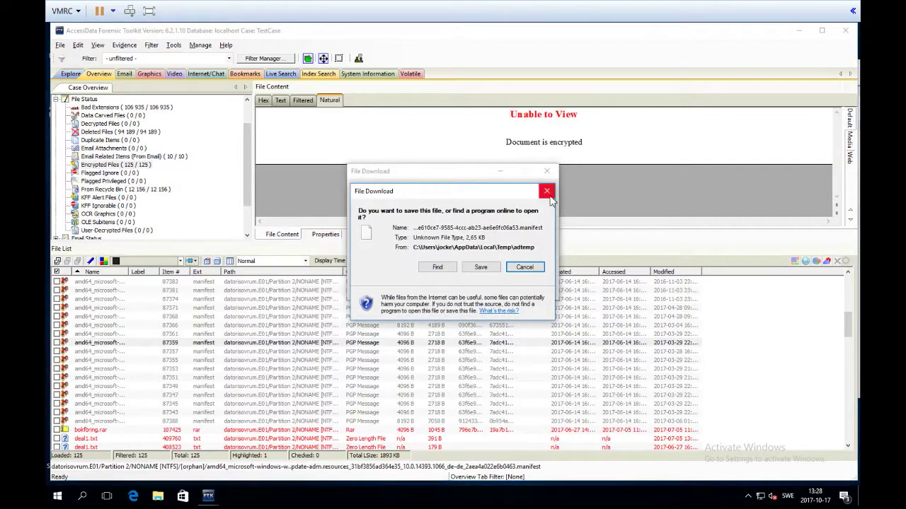
pyautogui.click(568, 189)
pyautogui.scroll(-9, 602, 340)
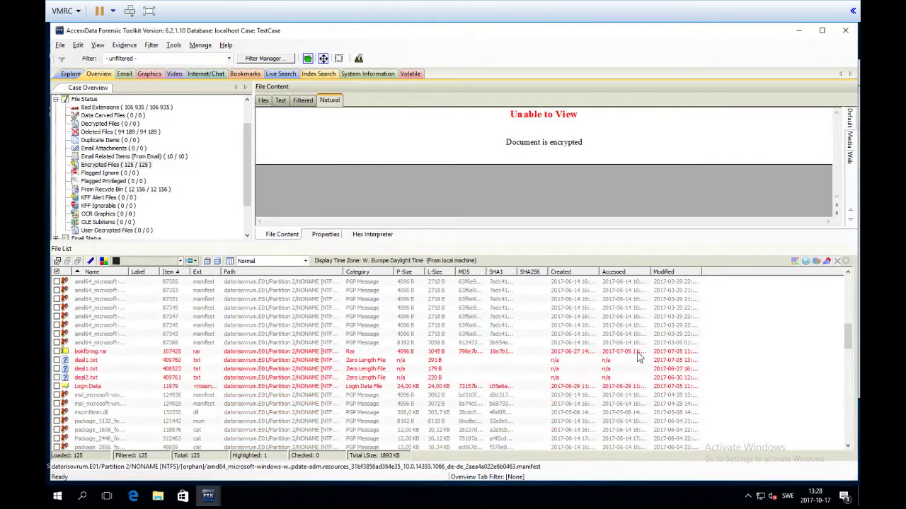
pyautogui.scroll(-9, 640, 360)
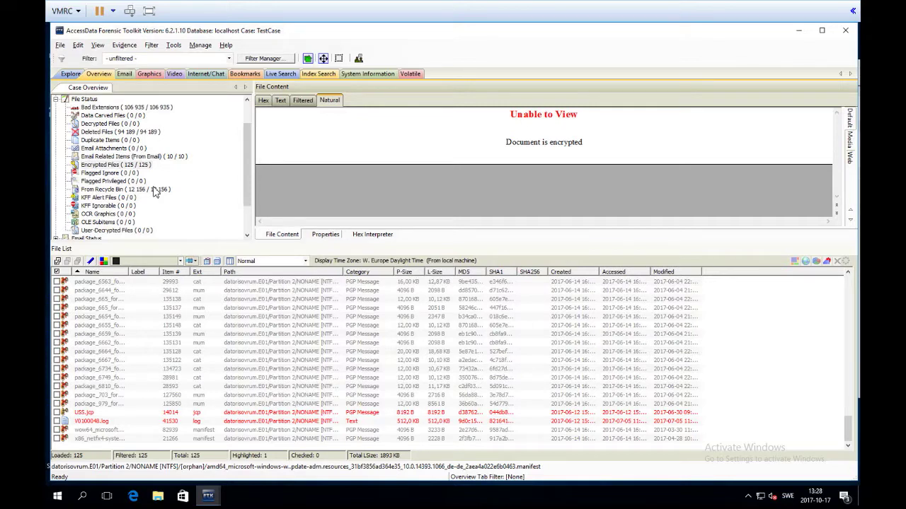
# Switch to the case's email items and expand Email Addresses to show the sender and recipient groups
pyautogui.scroll(-2, 194, 224)
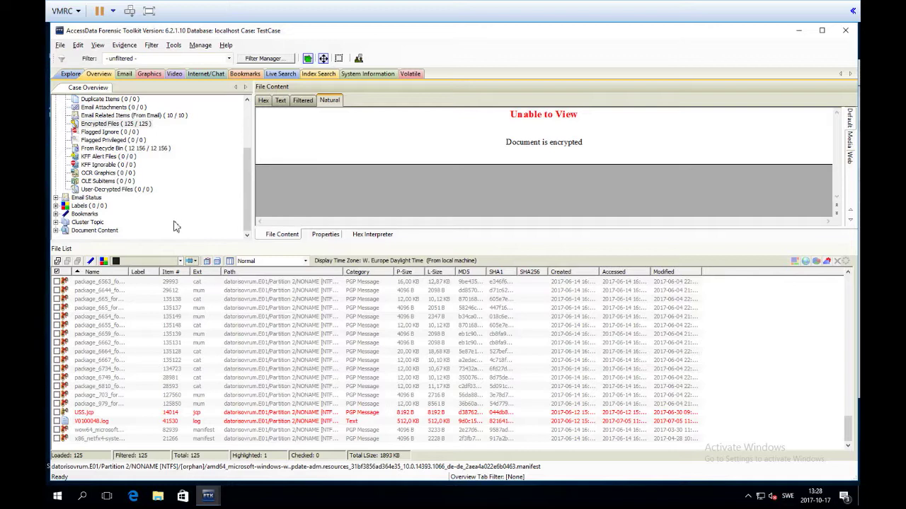
pyautogui.scroll(3, 198, 196)
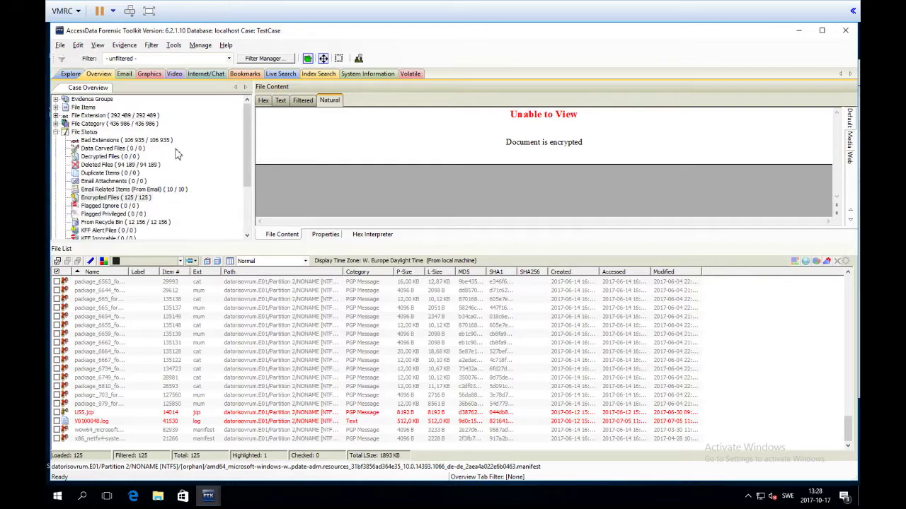
pyautogui.click(126, 75)
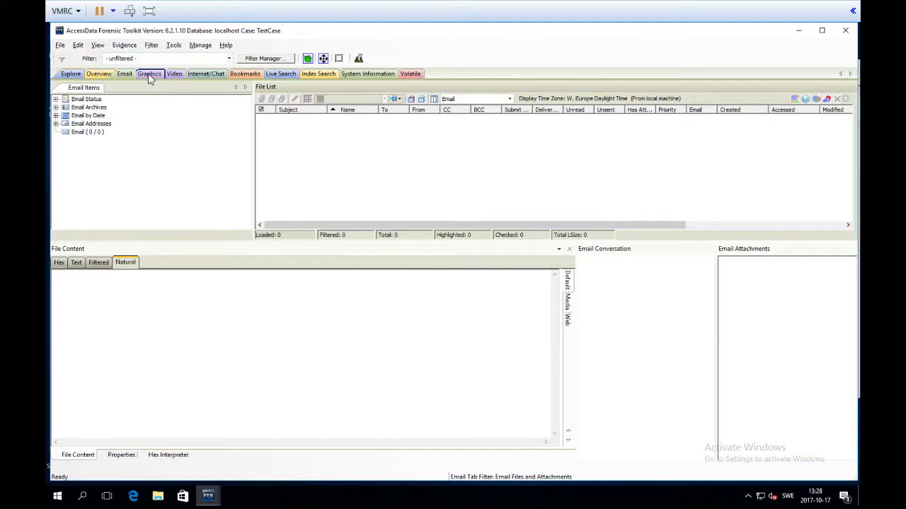
pyautogui.click(56, 124)
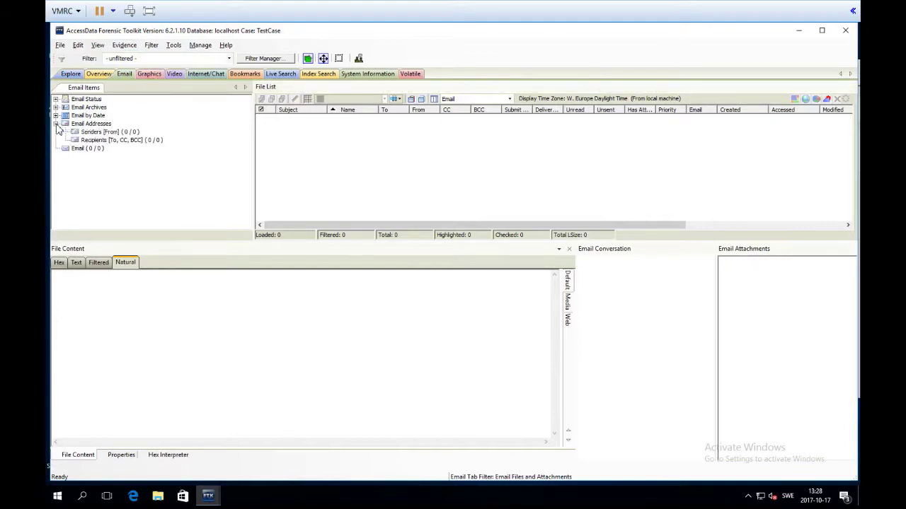
# Switch to the graphics view, expand datorisovrum.E01 and its Partition 2, and include all evidence to list every graphic file
pyautogui.click(144, 77)
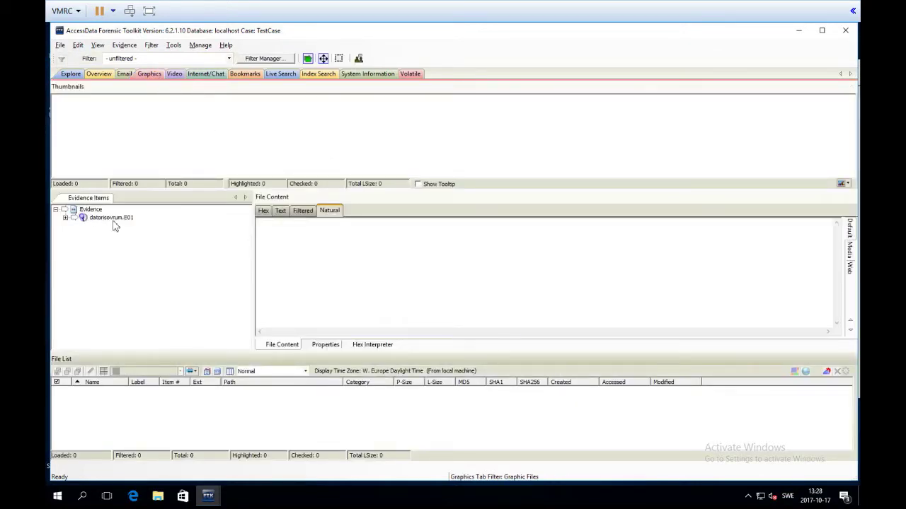
pyautogui.click(66, 218)
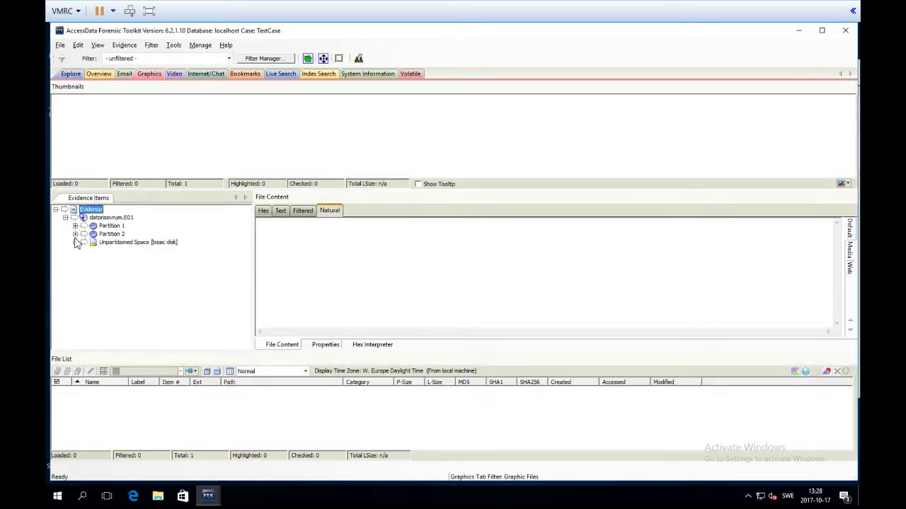
pyautogui.click(75, 234)
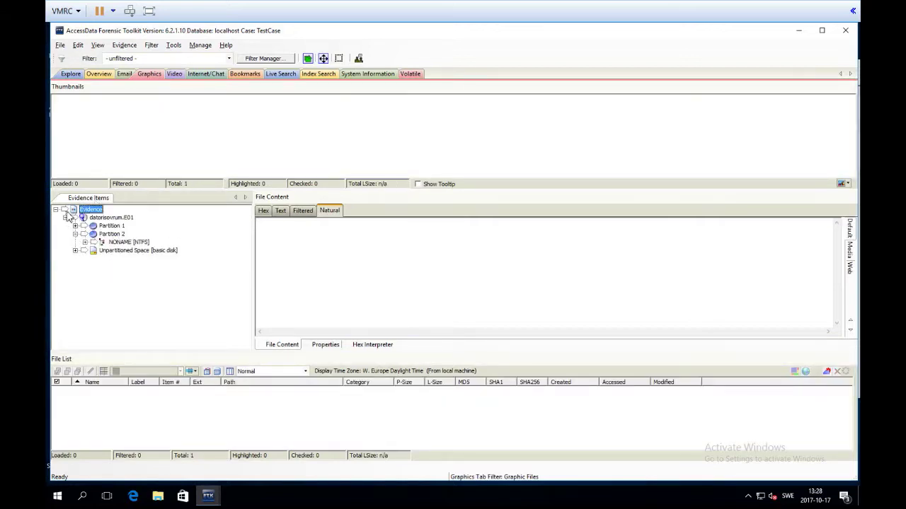
pyautogui.click(65, 211)
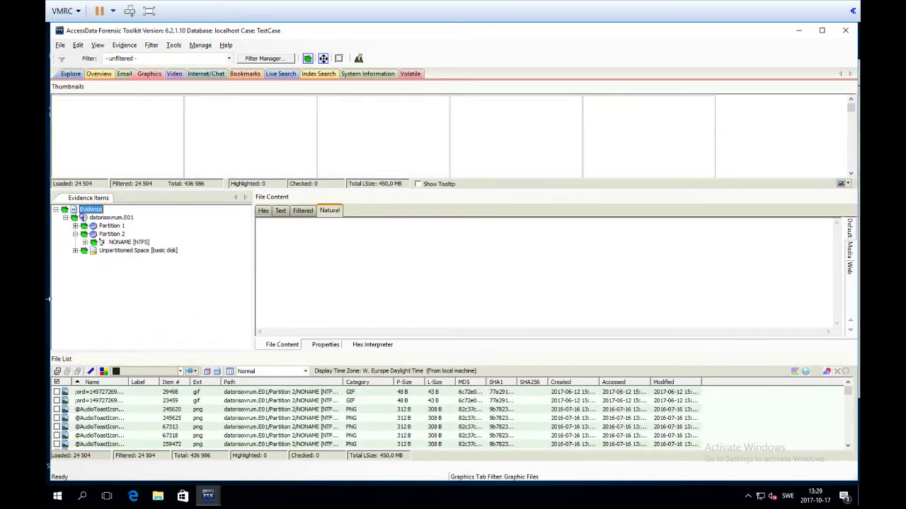
# Enlarge the thumbnails area, browse the graphic files' thumbnails, and clear the evidence selection for datorisovrum.E01
pyautogui.moveTo(848, 393); pyautogui.dragTo(848, 422)
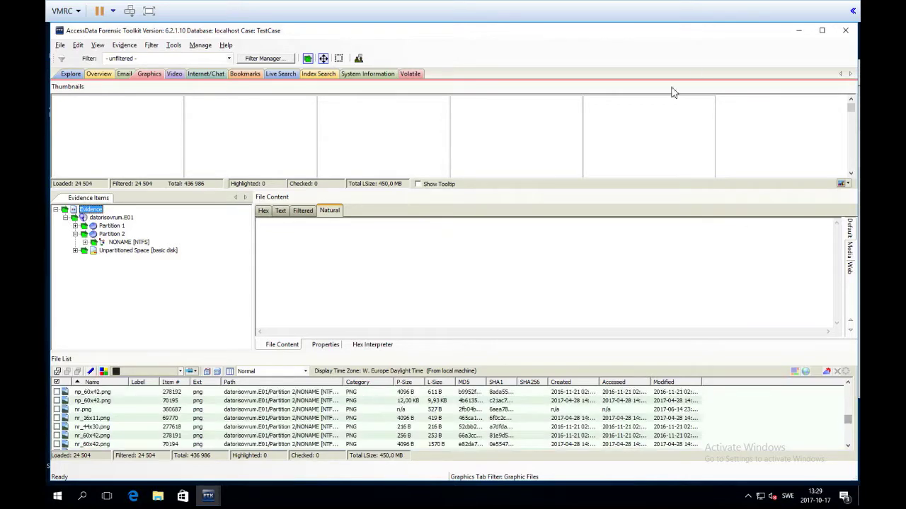
pyautogui.moveTo(538, 190); pyautogui.dragTo(533, 253)
pyautogui.click(852, 122)
pyautogui.click(852, 123)
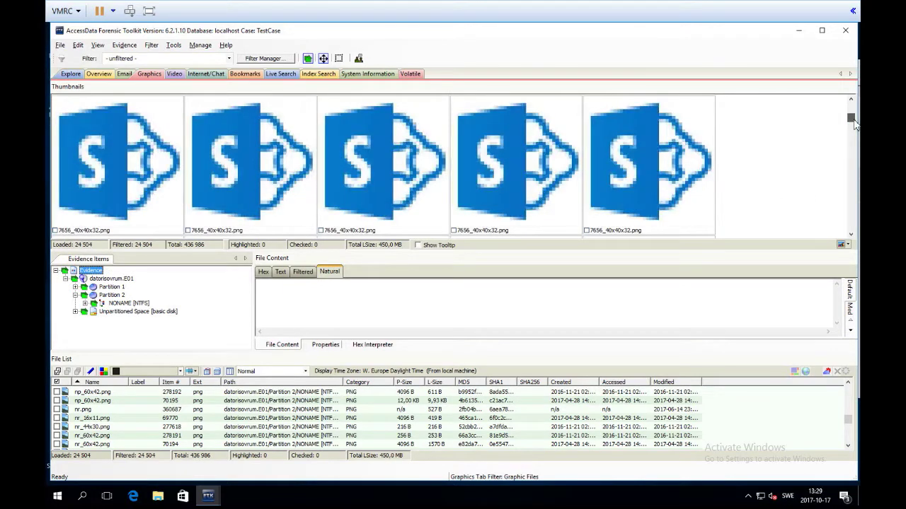
pyautogui.click(852, 124)
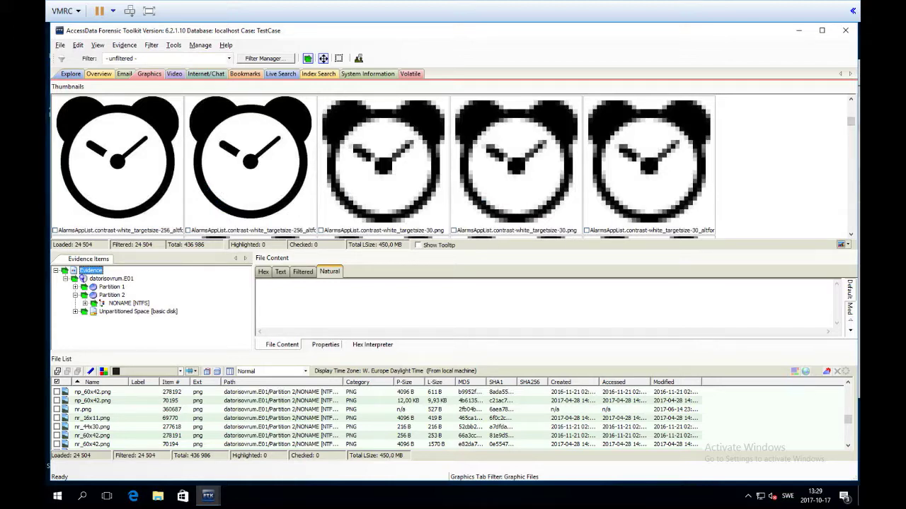
pyautogui.click(74, 278)
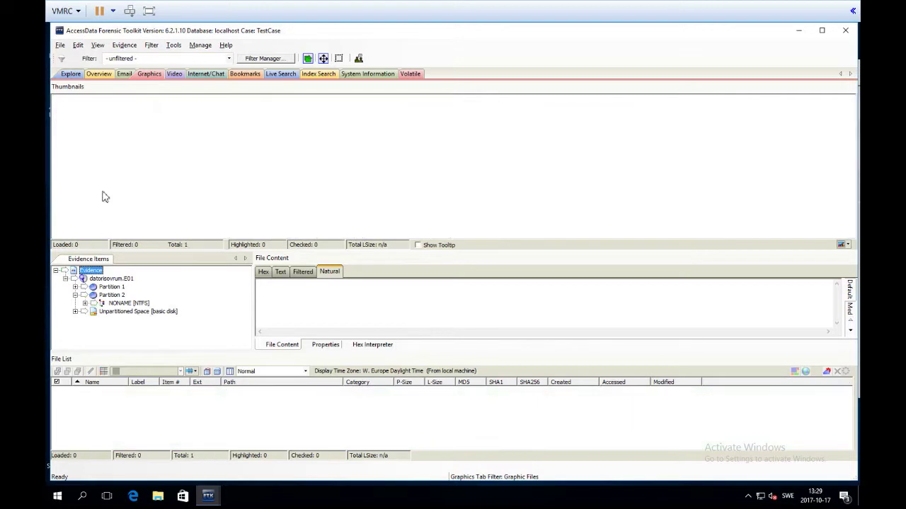
# Switch to the video view, expand Multimedia to list the Video files, and browse their thumbnails and the file list
pyautogui.click(174, 76)
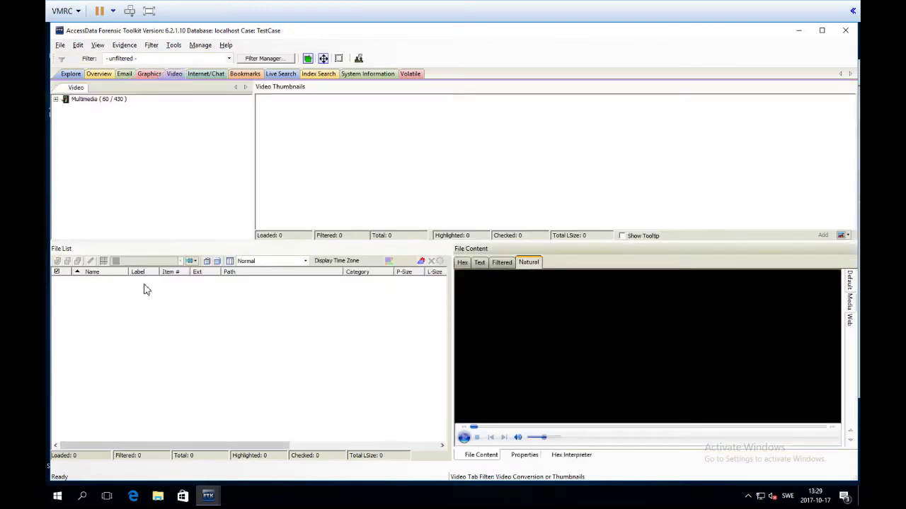
pyautogui.click(56, 99)
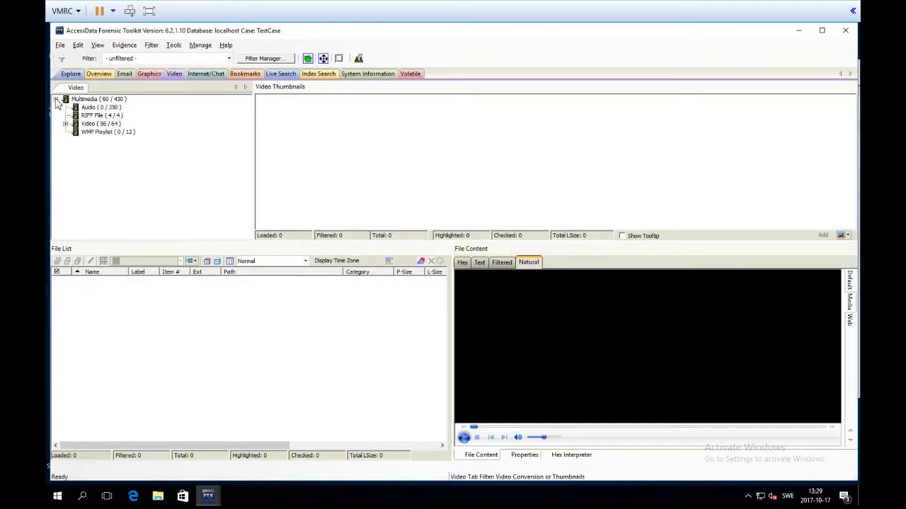
pyautogui.click(91, 125)
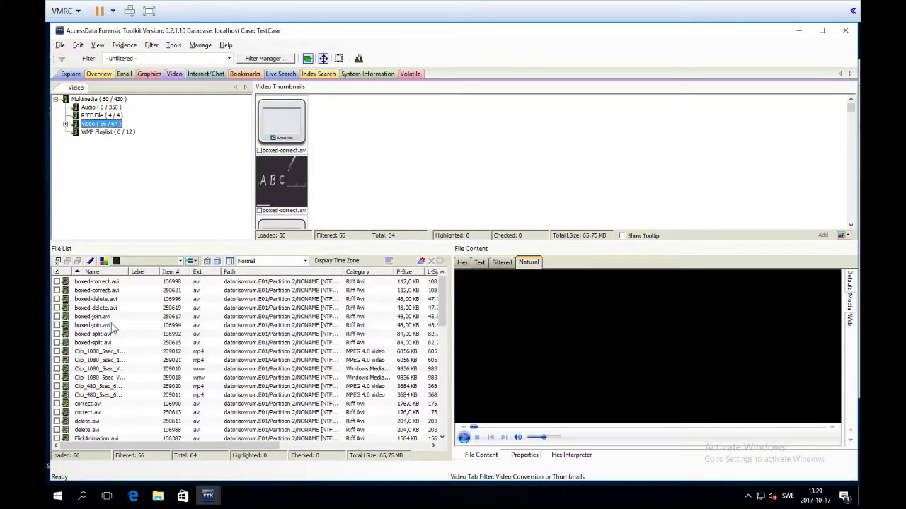
pyautogui.click(343, 150)
pyautogui.scroll(-4, 598, 149)
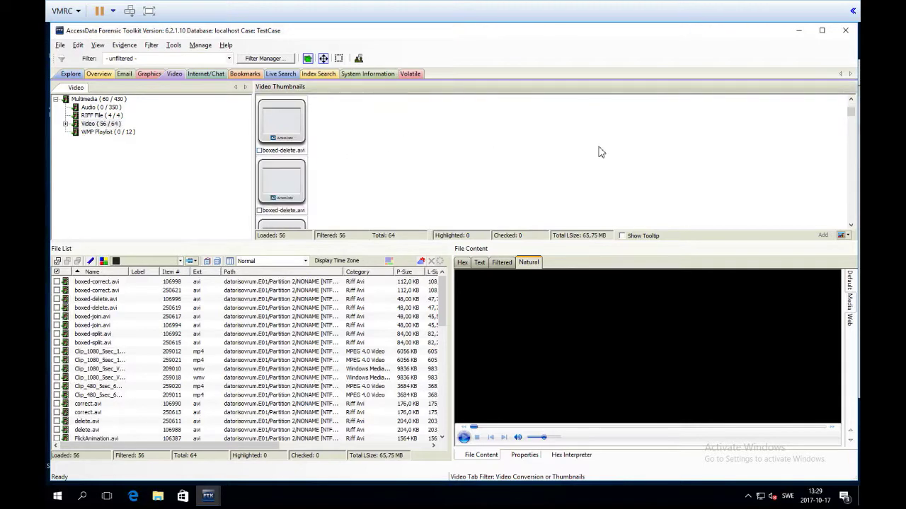
pyautogui.scroll(-1, 598, 152)
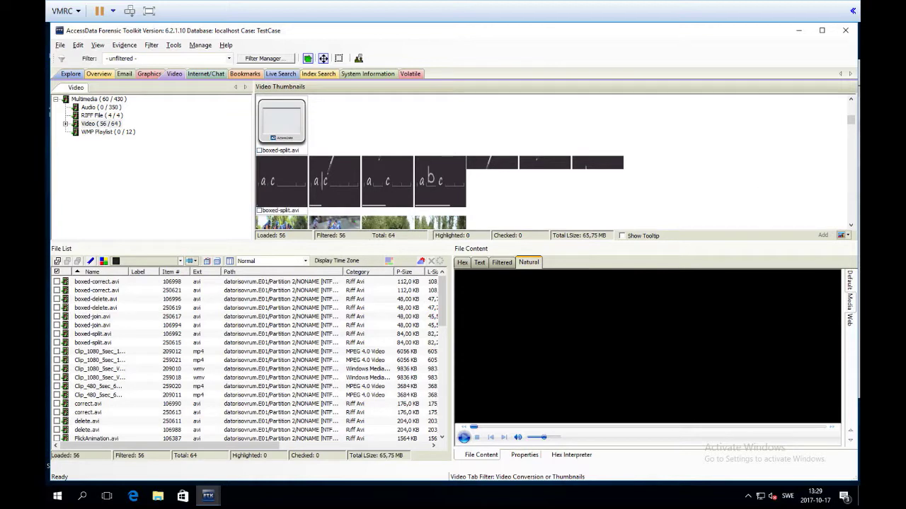
pyautogui.scroll(1, 643, 188)
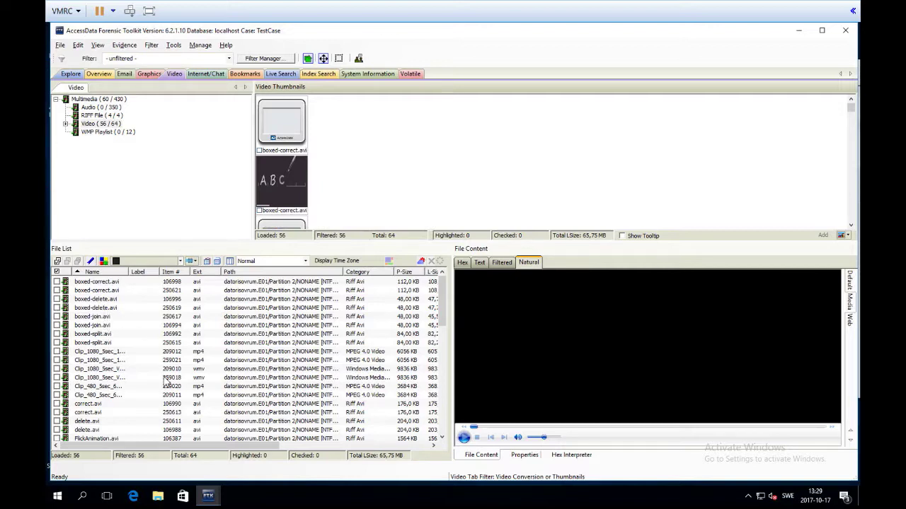
pyautogui.scroll(-1, 166, 382)
pyautogui.scroll(-7, 148, 359)
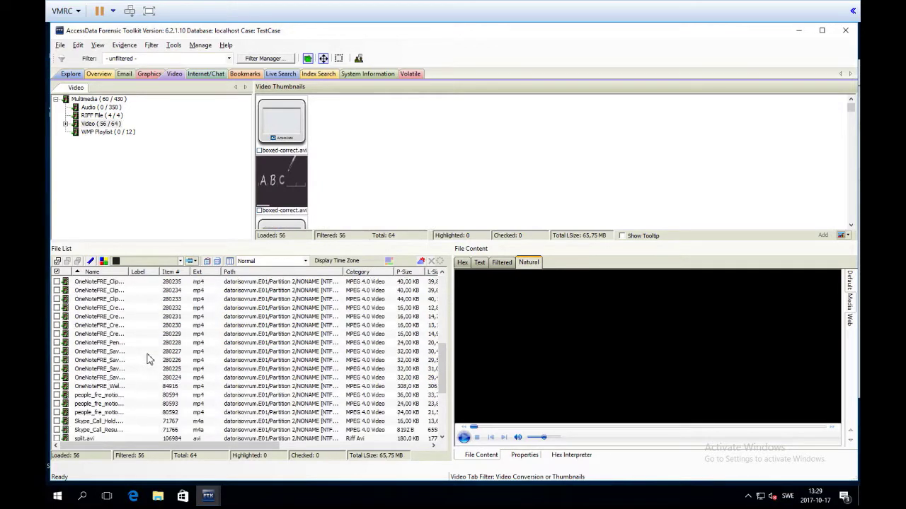
pyautogui.click(375, 124)
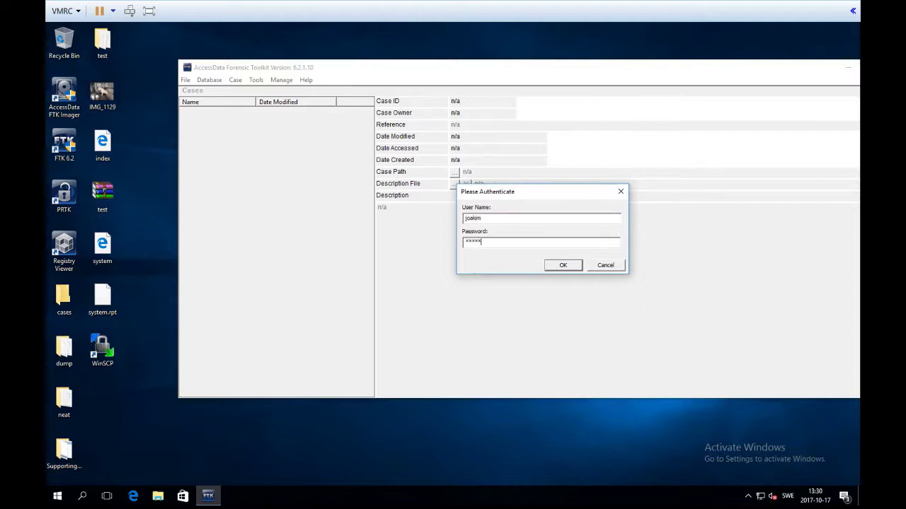
# Sign in with the account password, reopen TestCase, and expand datorisovrum.E01 in the evidence tree
pyautogui.press('Return')
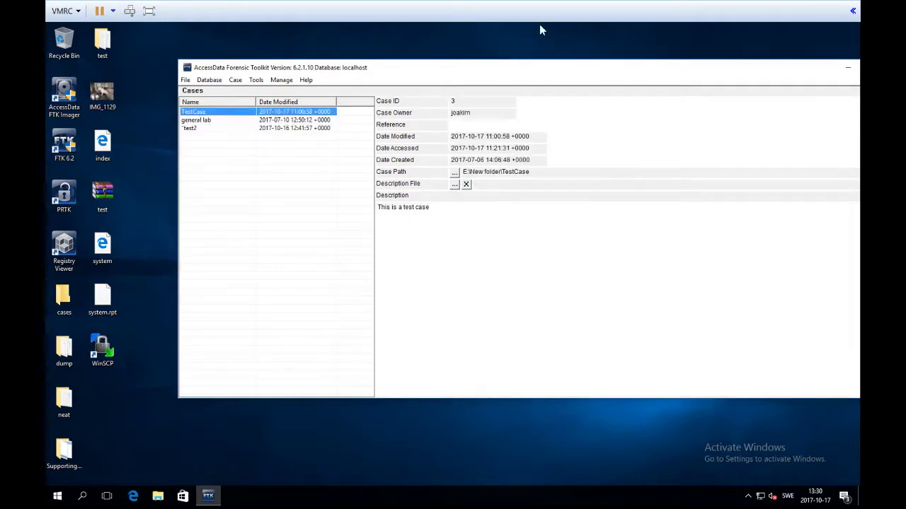
pyautogui.doubleClick(198, 119)
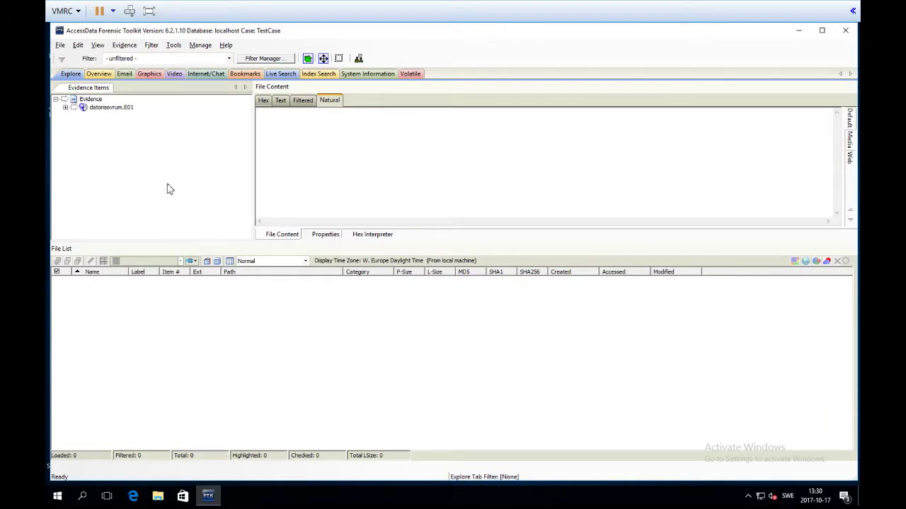
pyautogui.click(65, 107)
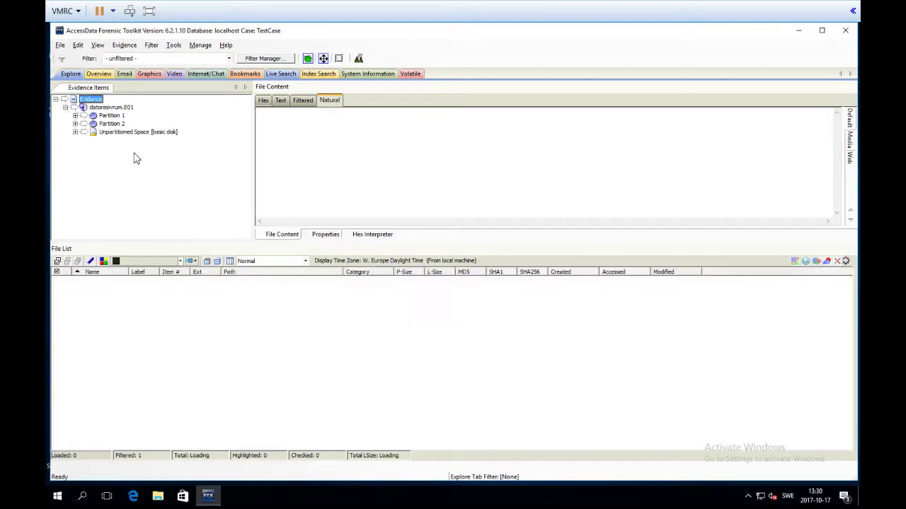
# Switch to the Internet/Chat files, list the Internet Shortcut items, and show the Internet Explorer favorites under Internet Explorer Files
pyautogui.click(204, 75)
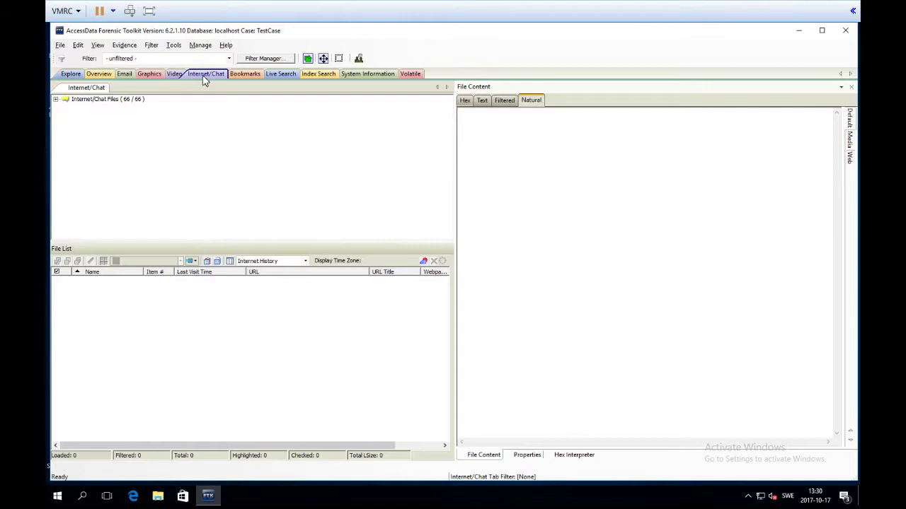
pyautogui.click(56, 99)
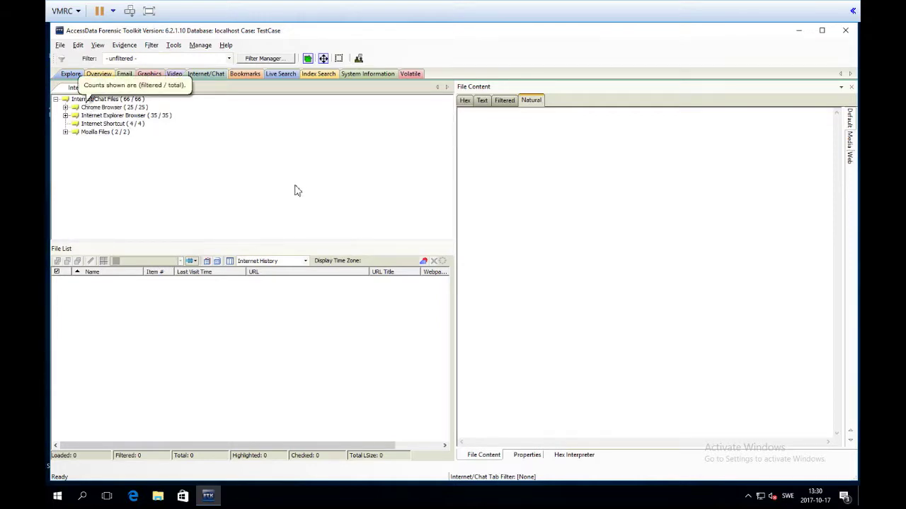
pyautogui.click(112, 125)
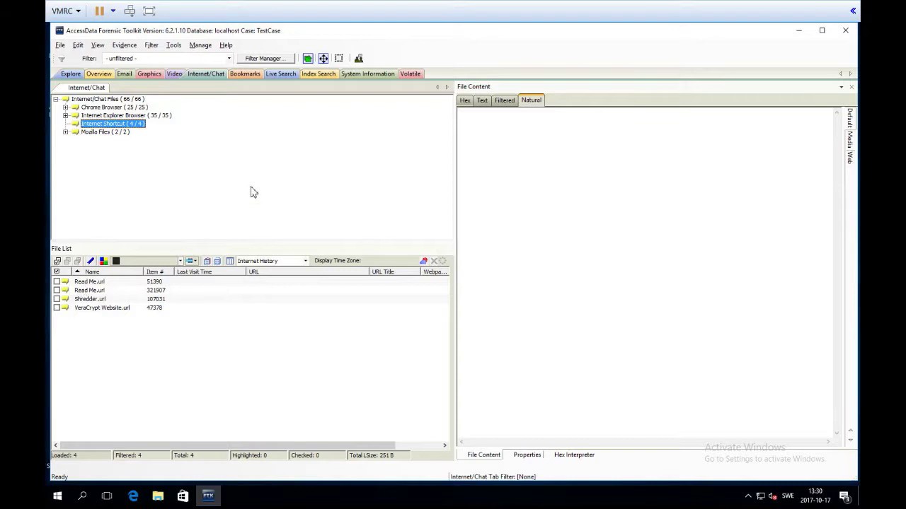
pyautogui.click(65, 115)
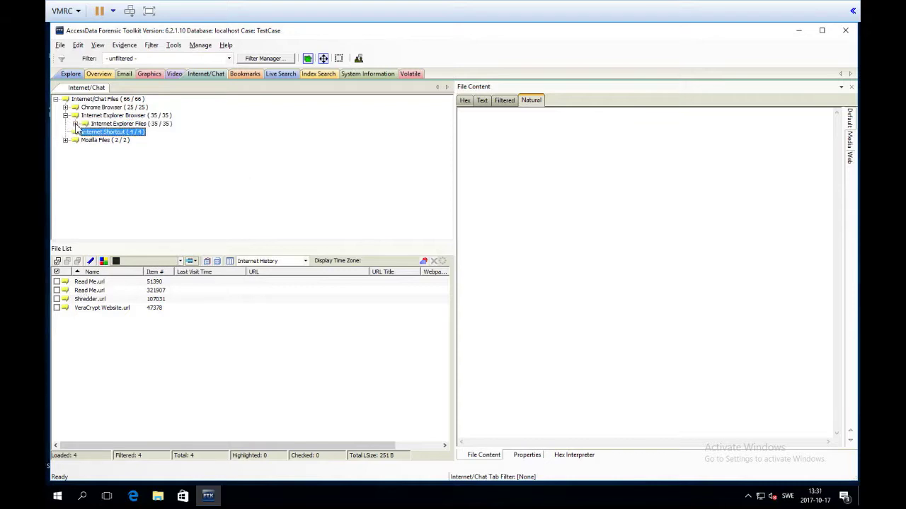
pyautogui.click(75, 124)
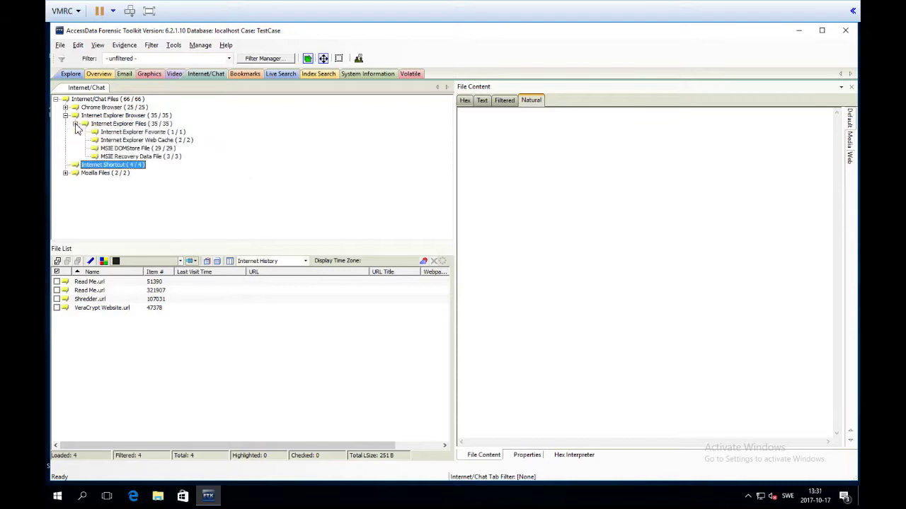
pyautogui.click(131, 132)
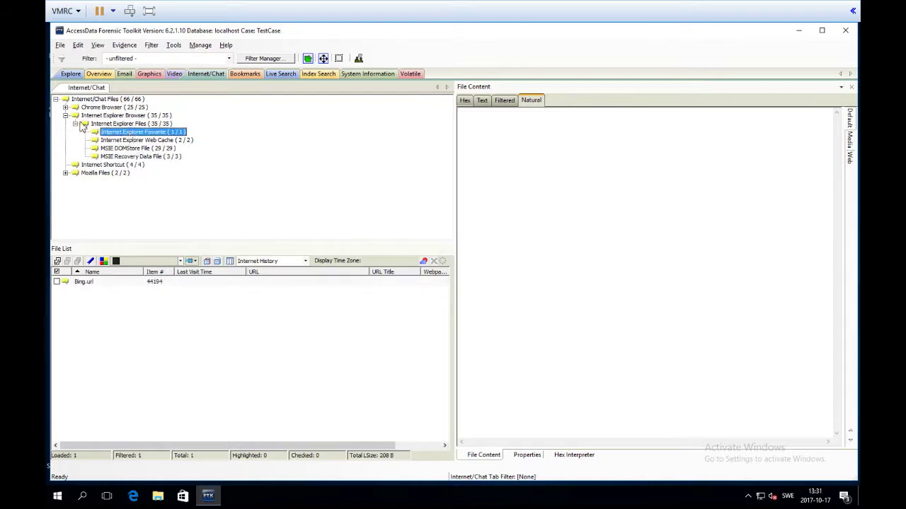
# Expand Chrome Browser Files, open the History file, and read through the Chrome browse history
pyautogui.click(65, 107)
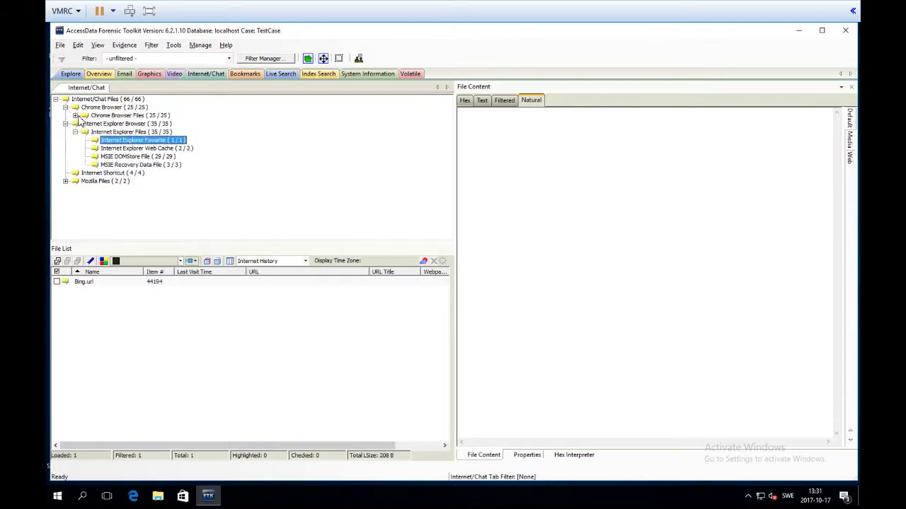
pyautogui.click(75, 116)
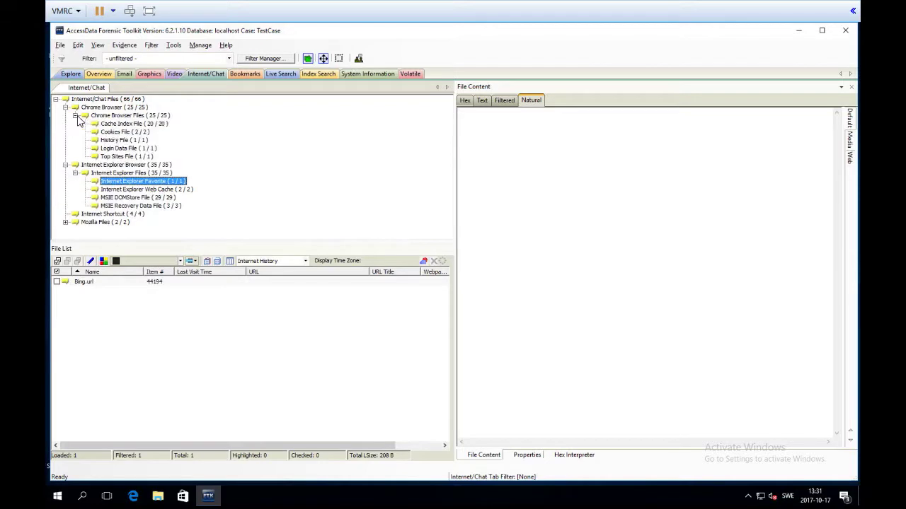
pyautogui.click(123, 141)
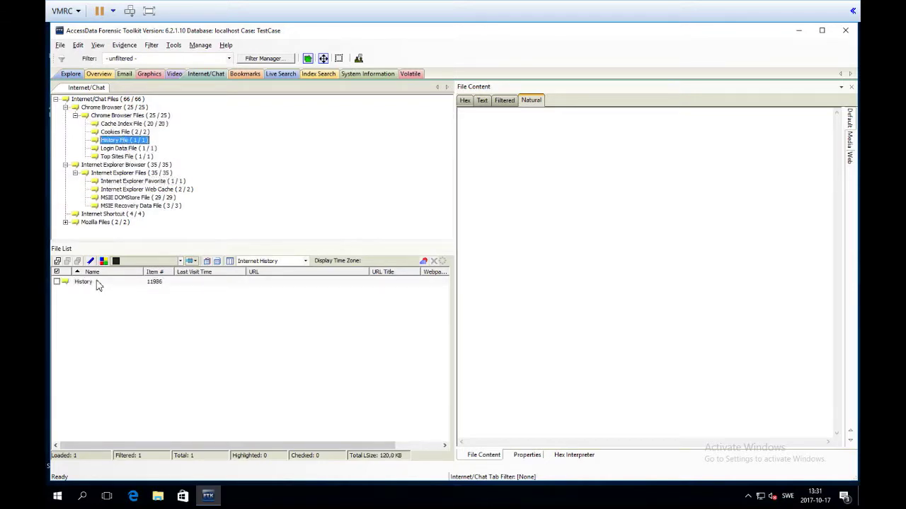
pyautogui.click(84, 282)
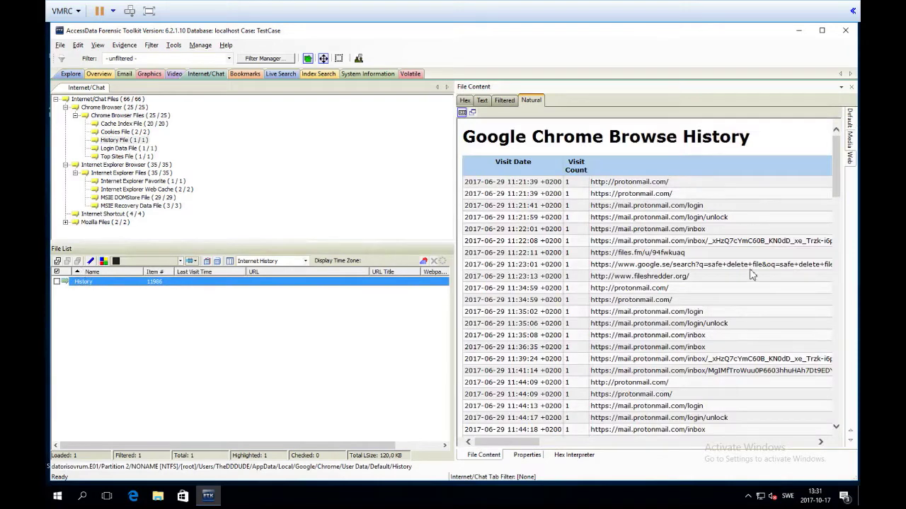
pyautogui.click(644, 191)
pyautogui.scroll(-15, 627, 276)
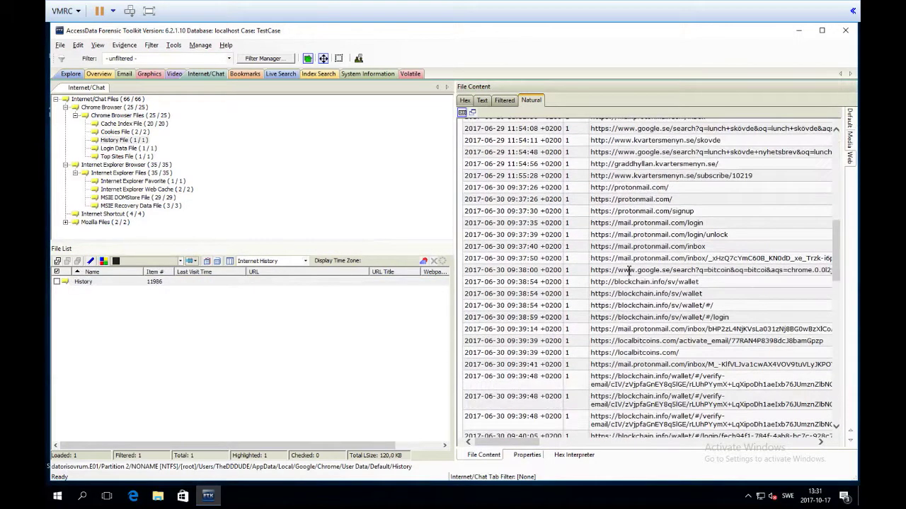
pyautogui.scroll(15, 633, 281)
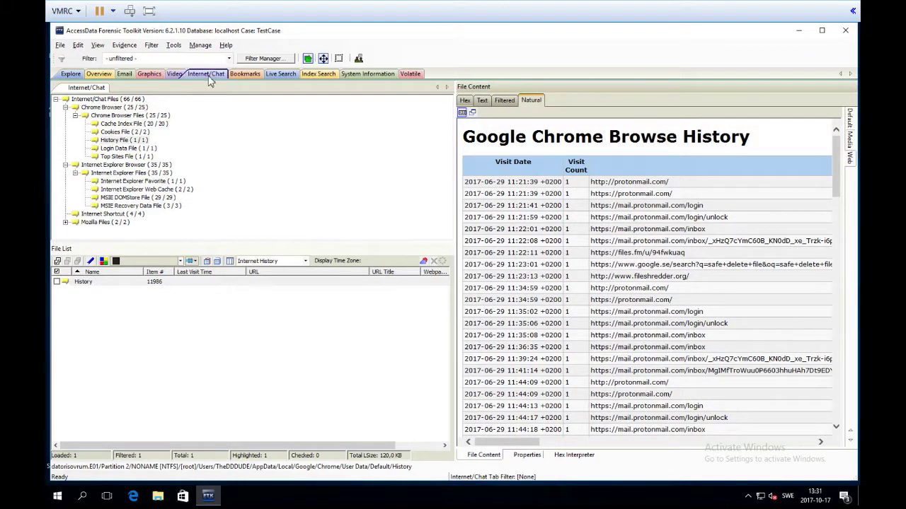
# View the case's bookmarks, switch to Live Search, and enter placeholder text as a text search term
pyautogui.click(247, 74)
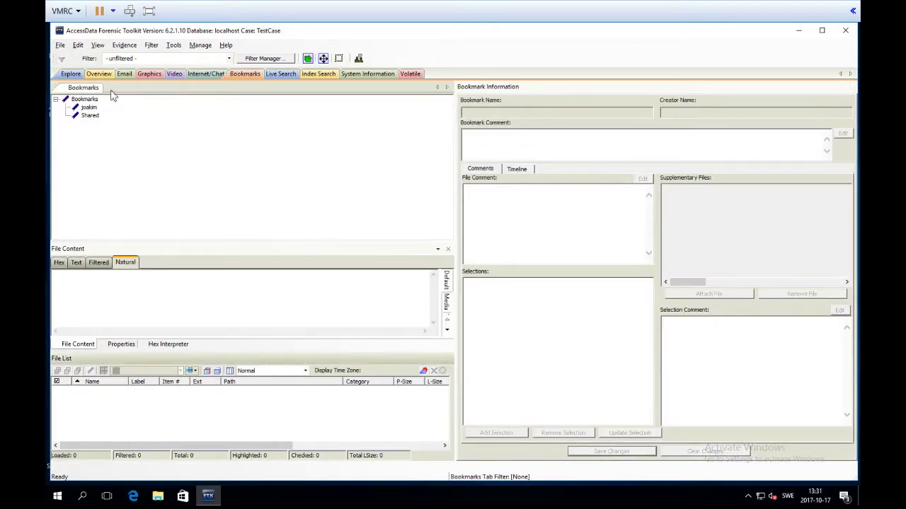
pyautogui.click(276, 75)
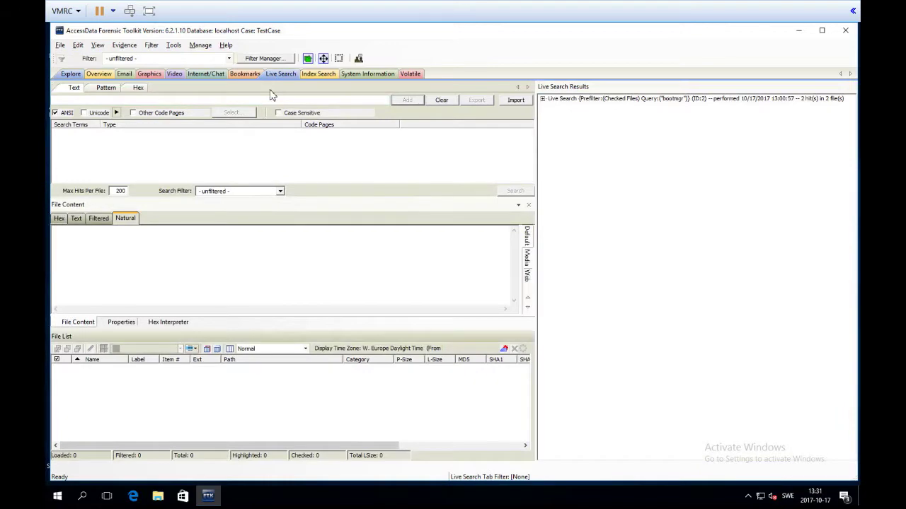
pyautogui.click(142, 101)
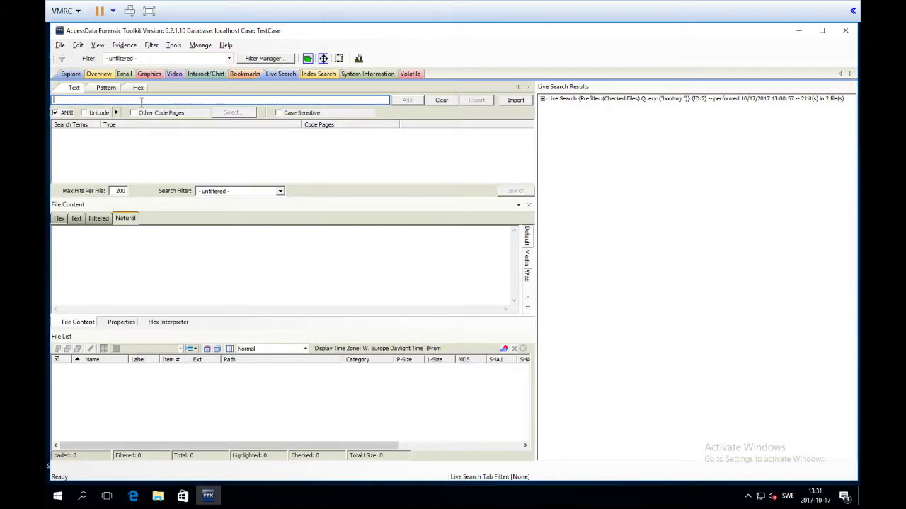
pyautogui.click(69, 101)
pyautogui.write('qwojefrlwjfrole')
# Choose the predefined any-domain email address expression for a pattern search, and look over the other patterns and the hex search
pyautogui.click(109, 87)
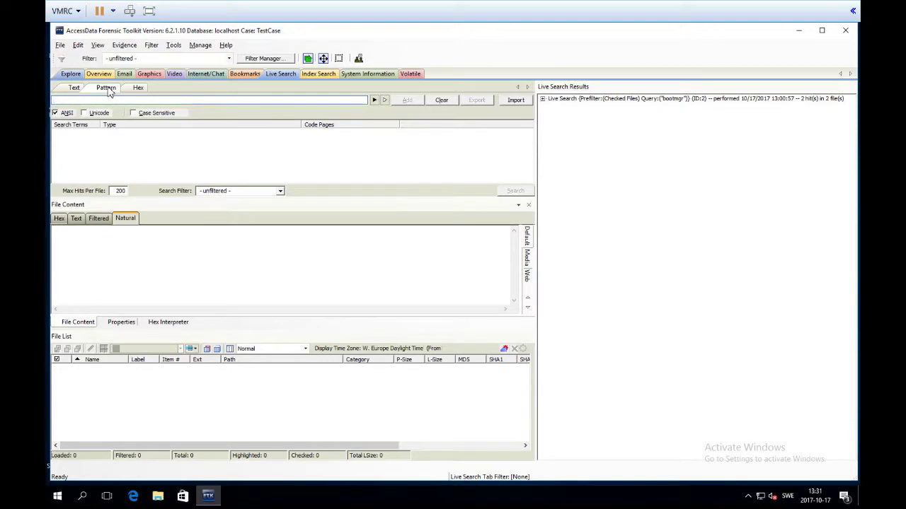
pyautogui.click(384, 100)
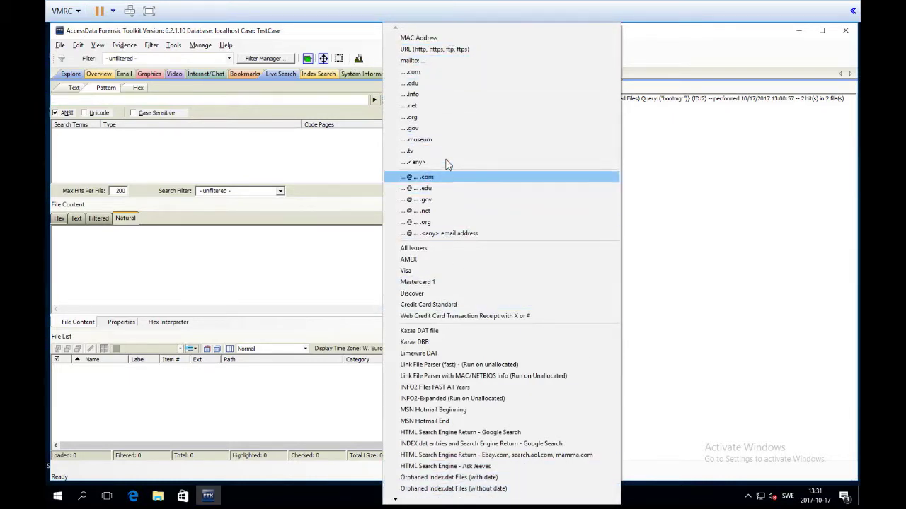
pyautogui.click(479, 233)
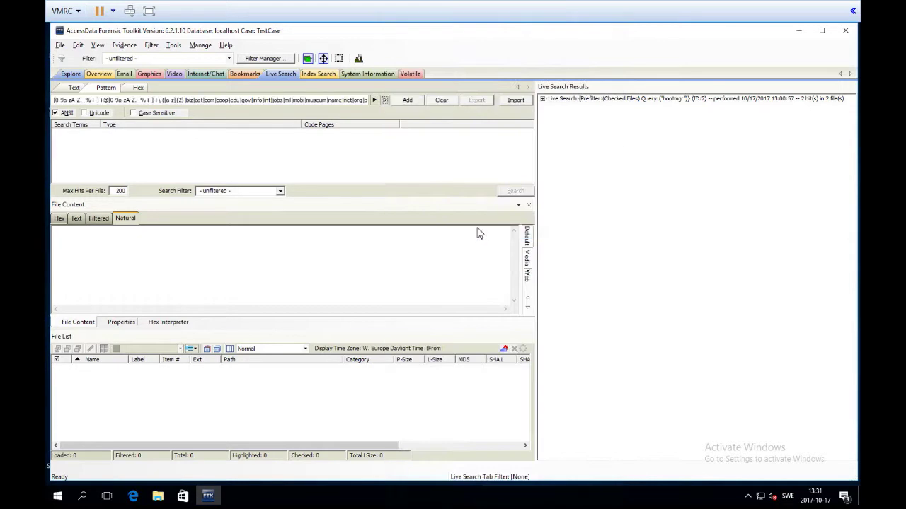
pyautogui.click(384, 99)
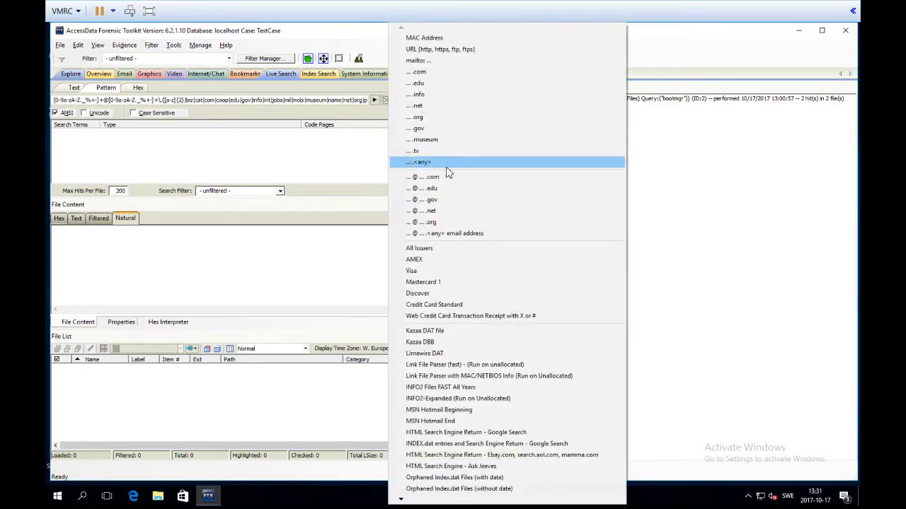
pyautogui.click(429, 61)
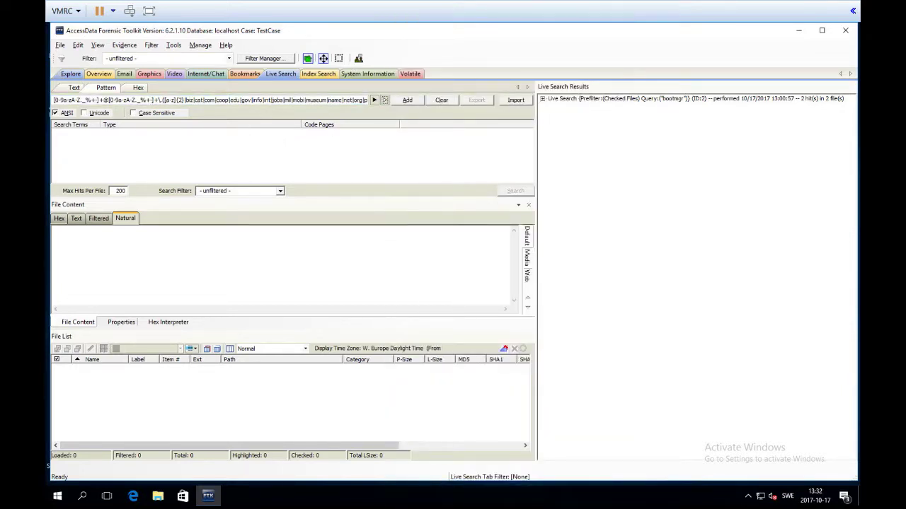
pyautogui.click(144, 89)
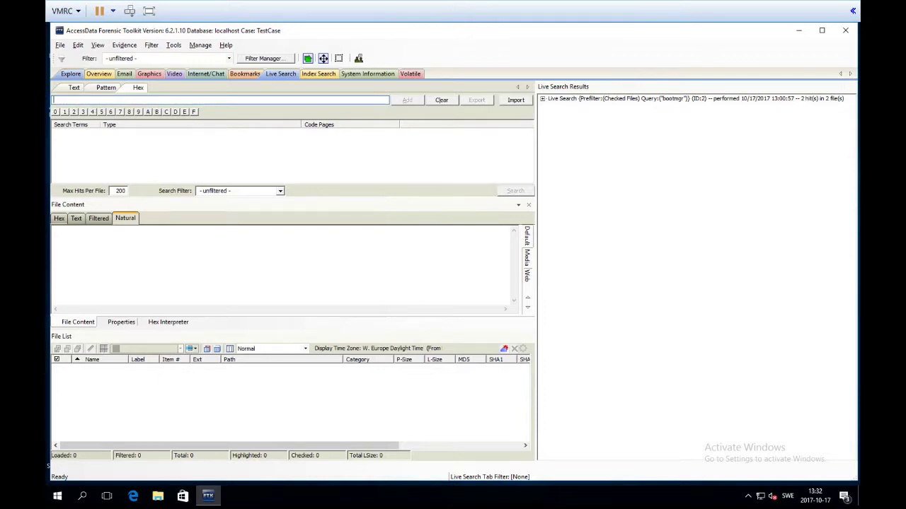
# Replace the text search term with "search" and add it to the live search terms
pyautogui.click(74, 88)
pyautogui.doubleClick(103, 101)
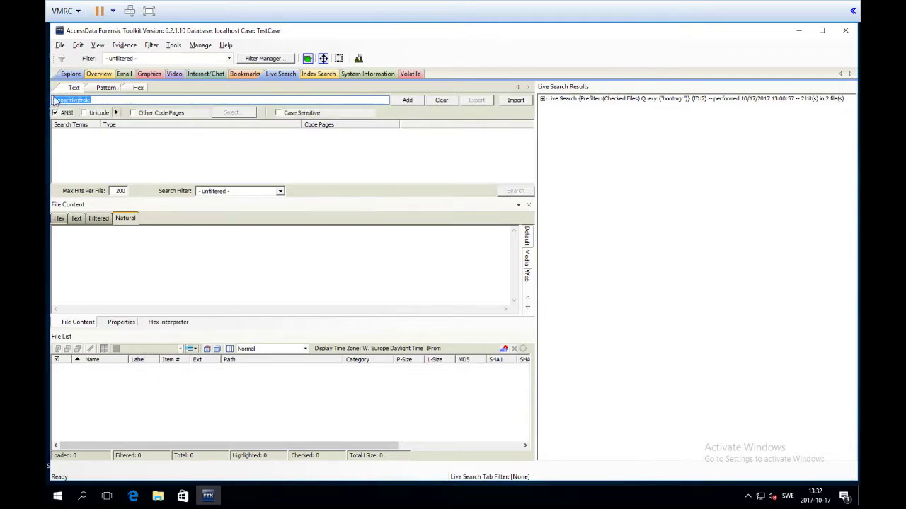
pyautogui.write('search')
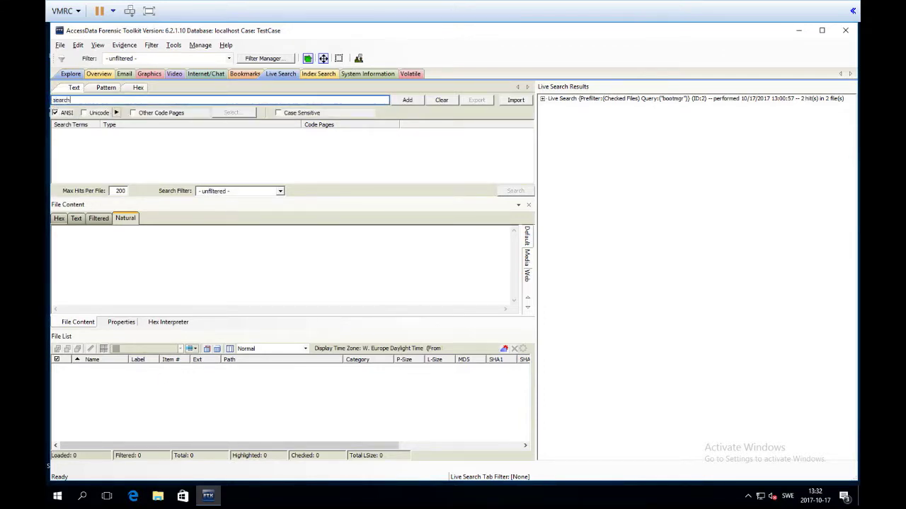
pyautogui.click(407, 100)
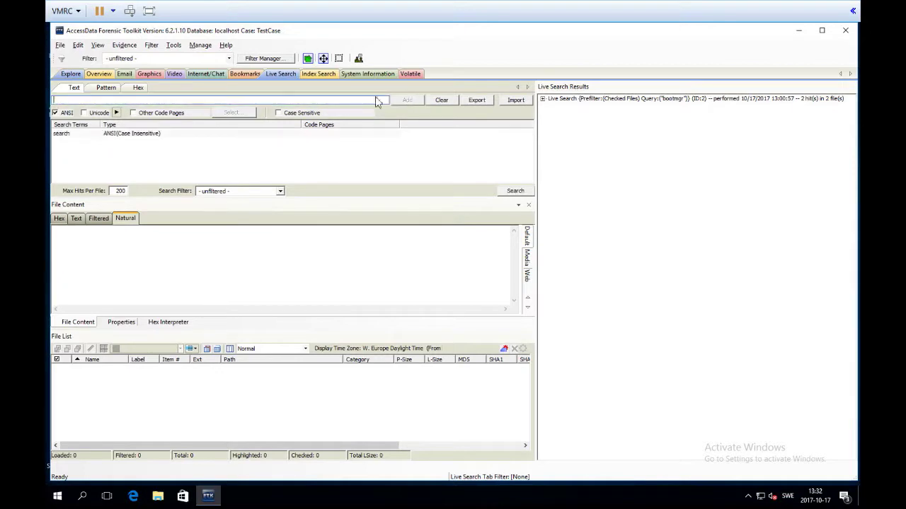
# Start the live search for "search", then cancel its queued job and close the processing status window
pyautogui.click(514, 193)
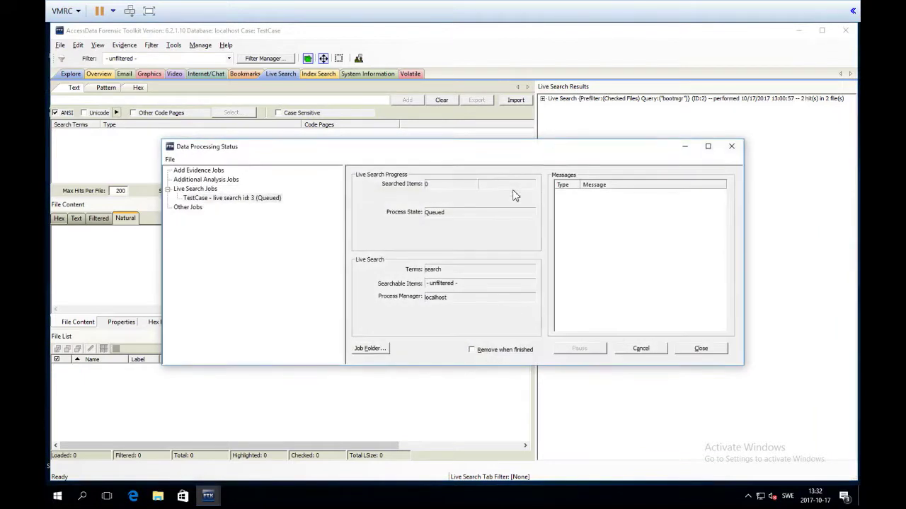
pyautogui.moveTo(263, 150); pyautogui.dragTo(258, 103)
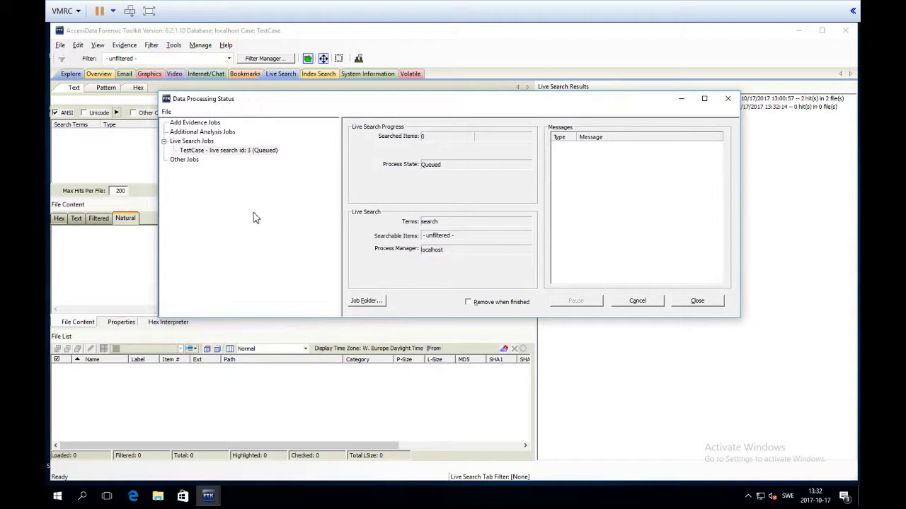
pyautogui.click(246, 151)
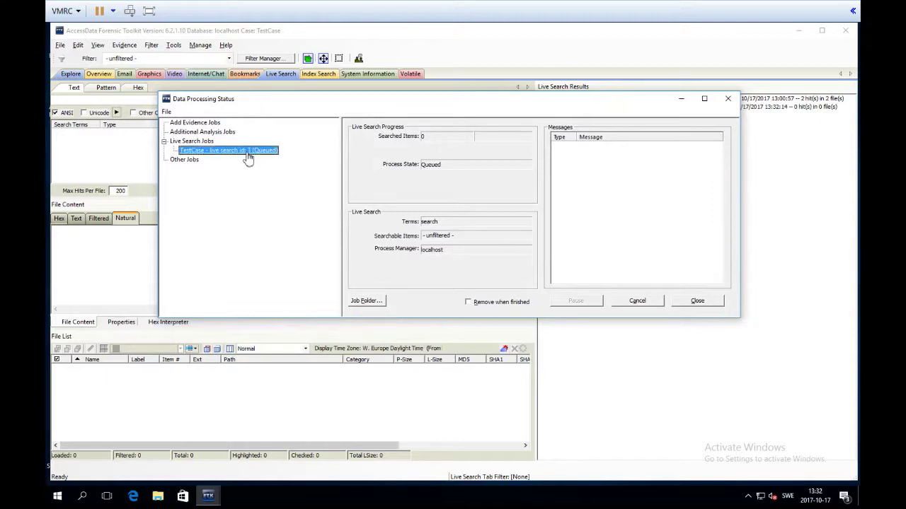
pyautogui.click(644, 301)
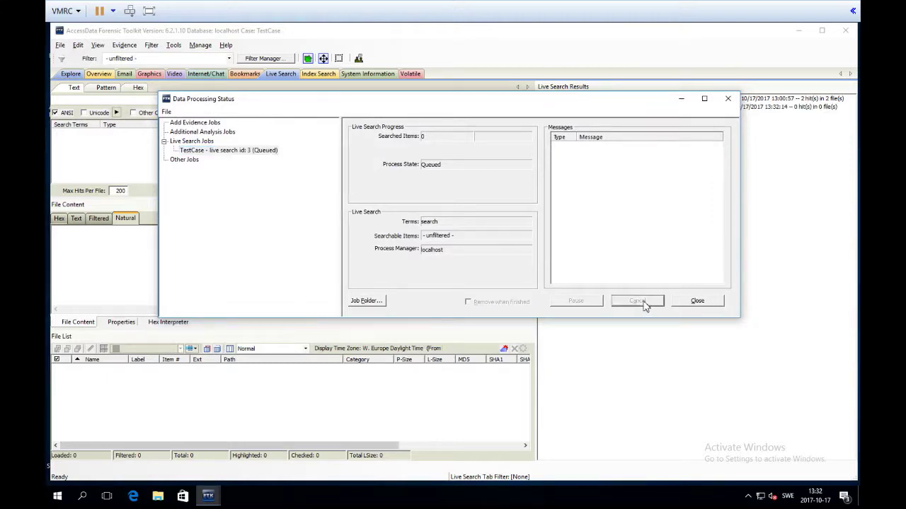
pyautogui.click(699, 302)
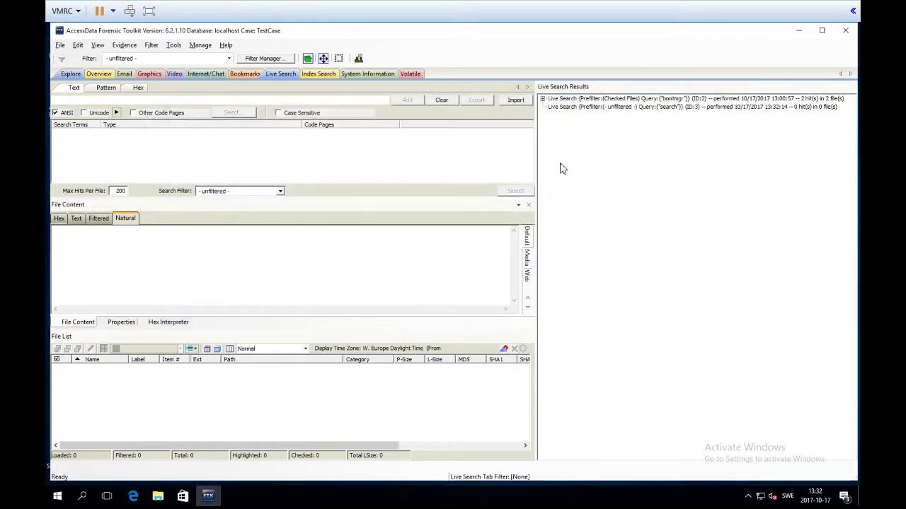
# Delete the line for the "search" query from the live search results
pyautogui.click(566, 110)
pyautogui.rightClick(568, 113)
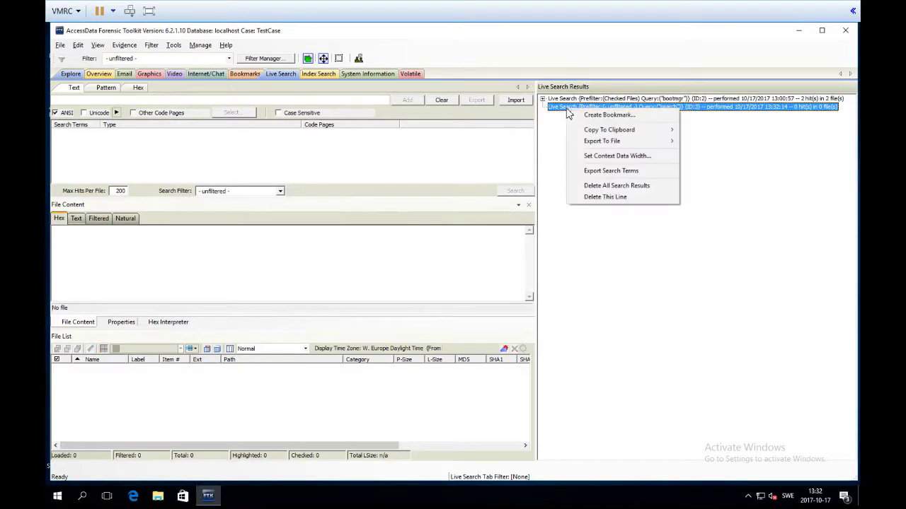
pyautogui.click(598, 196)
# Expand the "bootmgr" live search result down to the BCD.LOG hit in allocated space and show that hit's content
pyautogui.click(542, 99)
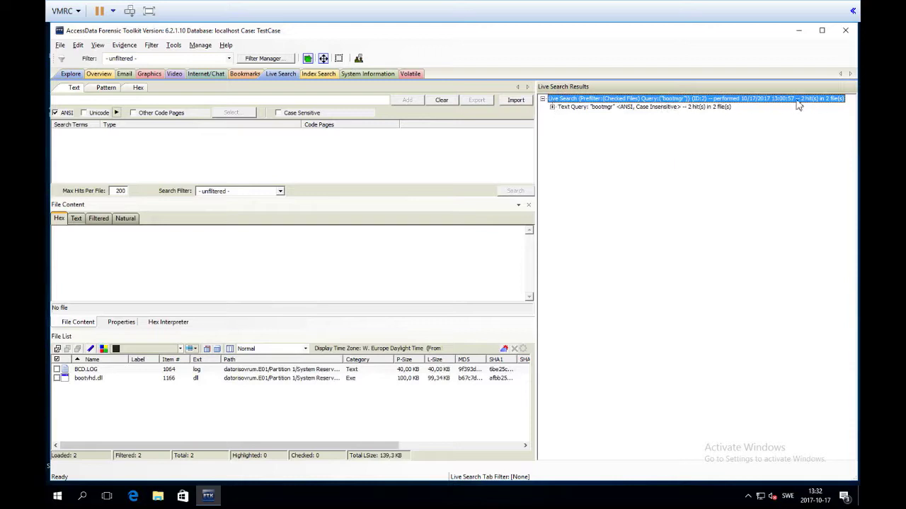
pyautogui.click(553, 107)
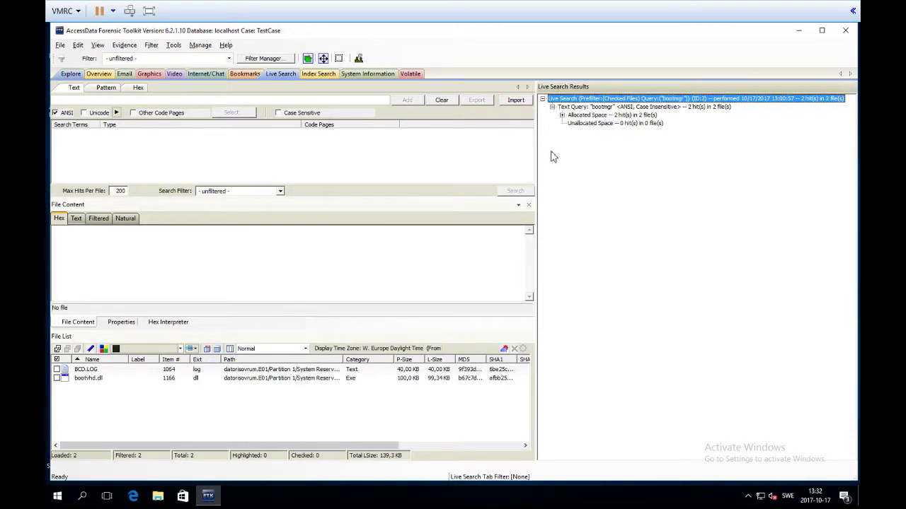
pyautogui.click(563, 115)
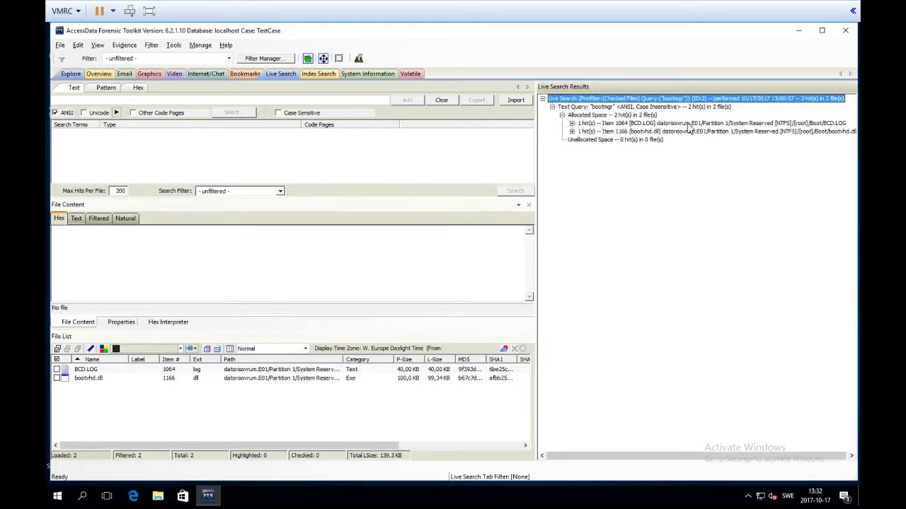
pyautogui.click(572, 124)
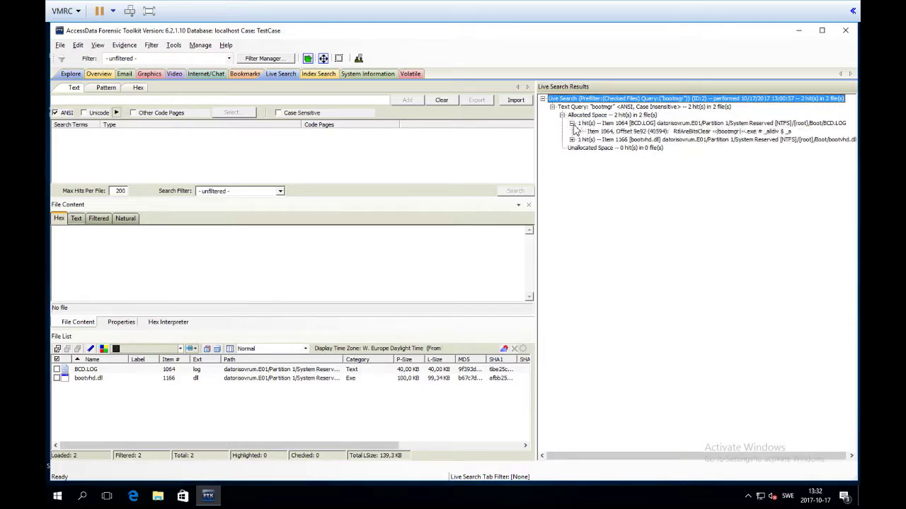
pyautogui.click(637, 132)
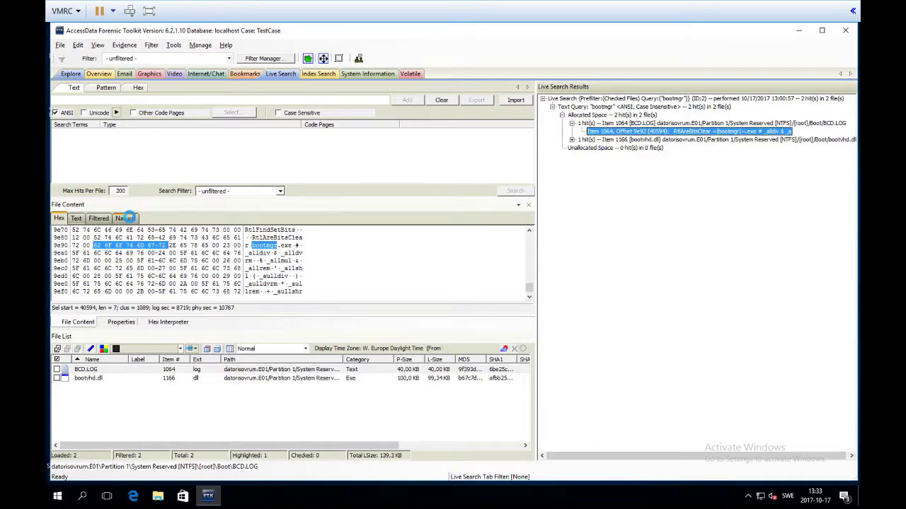
# Look at the BCD.LOG hit in the filtered, text and hex views, and display the file's properties
pyautogui.click(98, 218)
pyautogui.click(76, 218)
pyautogui.click(60, 218)
pyautogui.click(121, 322)
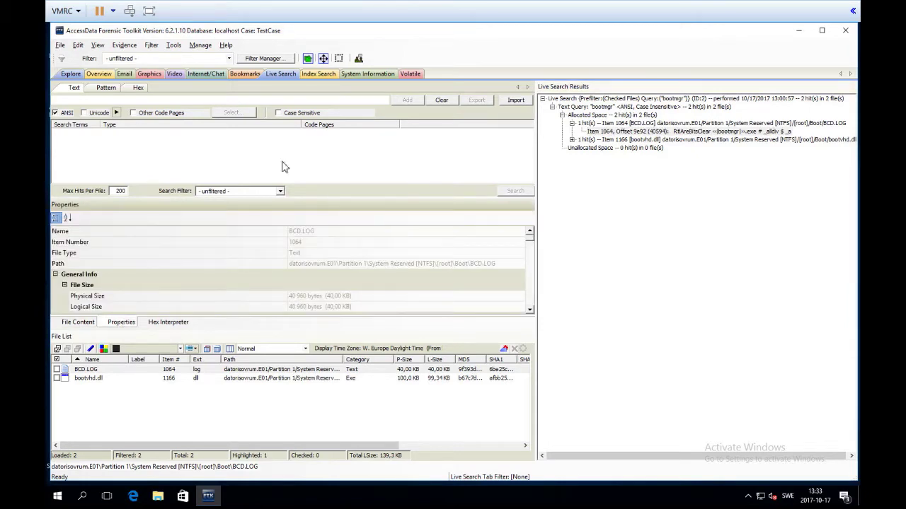
# Switch to Index Search, look up "drum" among the indexed words, and add "drul8" as a search term
pyautogui.click(311, 75)
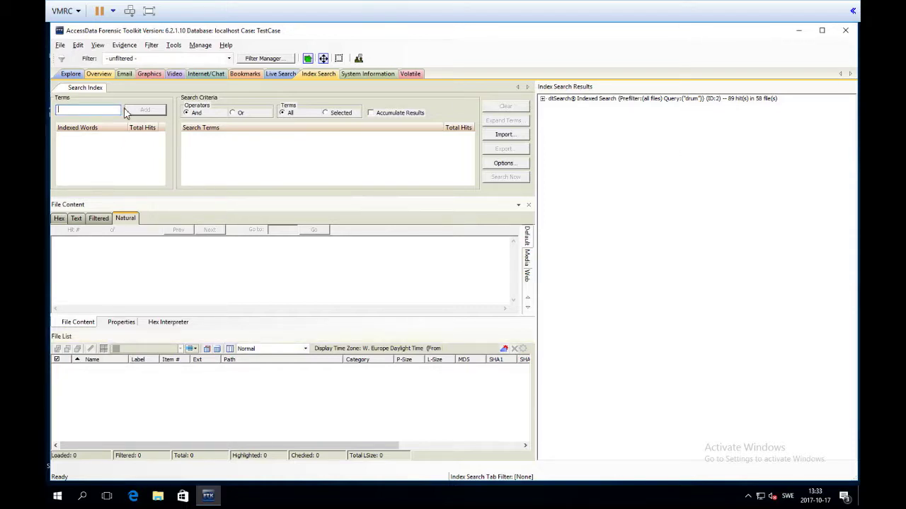
pyautogui.write('drum')
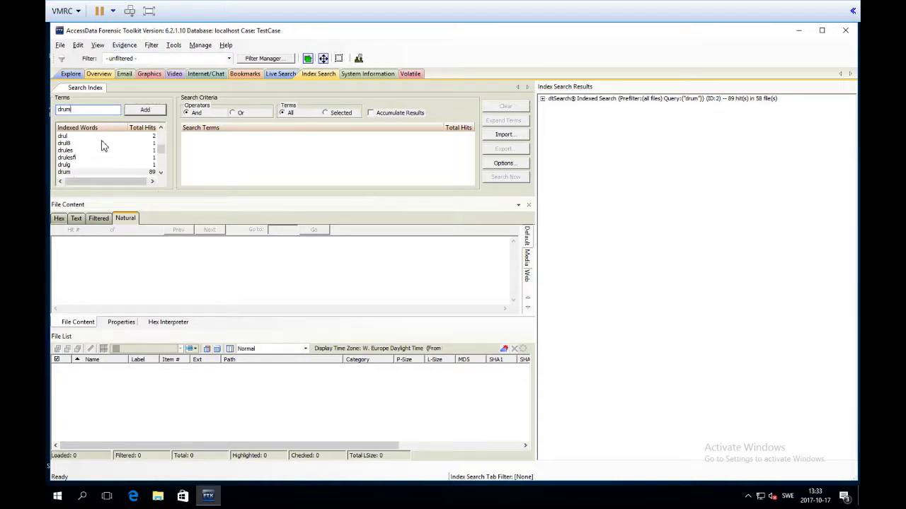
pyautogui.click(101, 145)
pyautogui.scroll(-1, 105, 152)
pyautogui.scroll(3, 99, 152)
pyautogui.scroll(3, 106, 148)
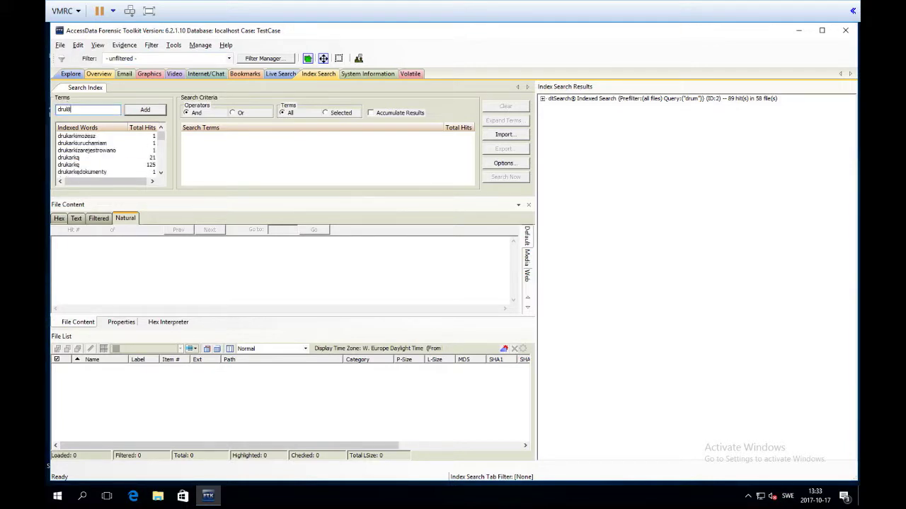
pyautogui.moveTo(162, 137); pyautogui.dragTo(163, 155)
pyautogui.click(112, 157)
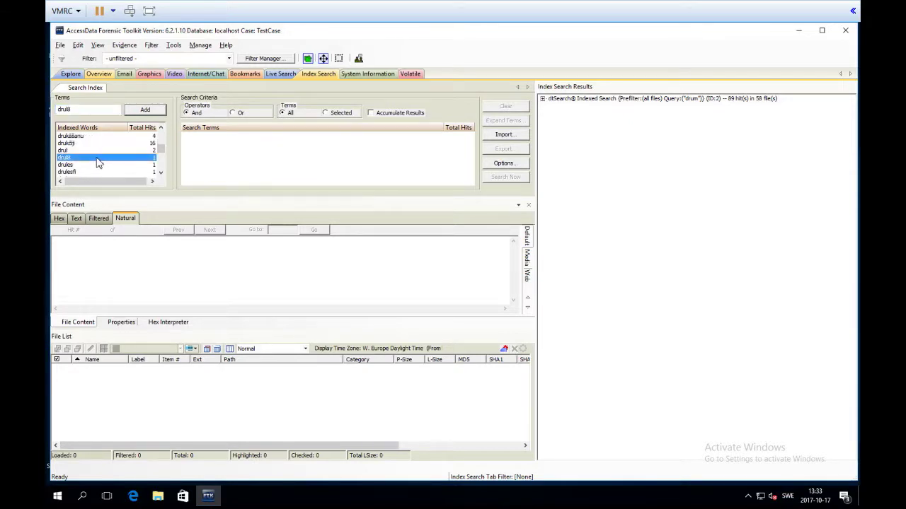
pyautogui.click(145, 111)
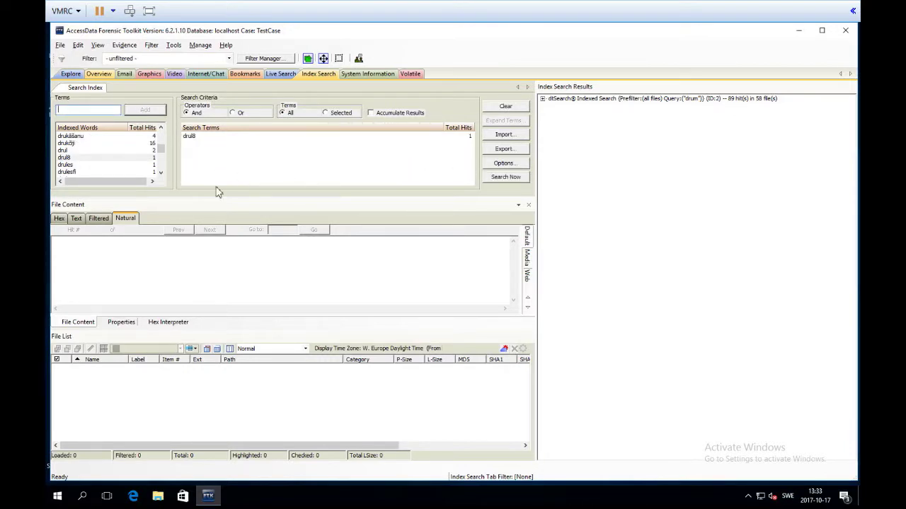
# Run the indexed search for "drul8" including all files, and expand its result to view the hit in Winre.wim
pyautogui.click(504, 178)
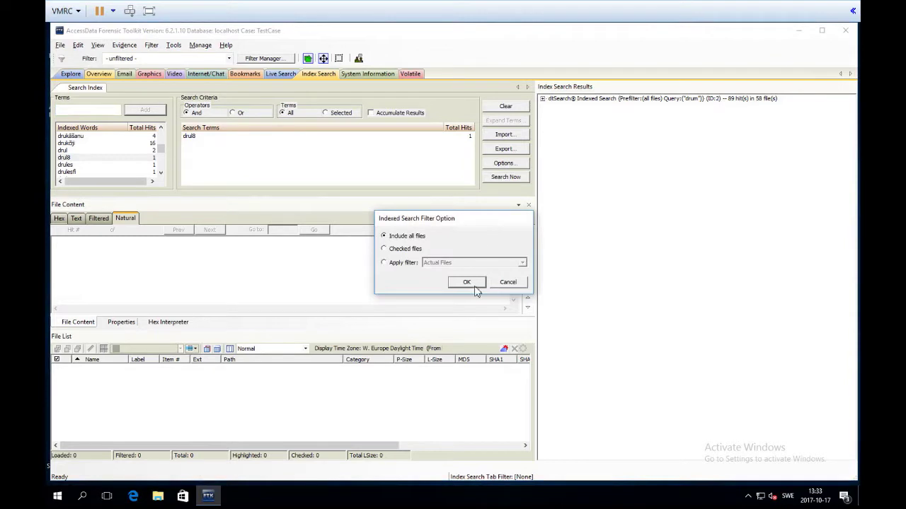
pyautogui.click(467, 282)
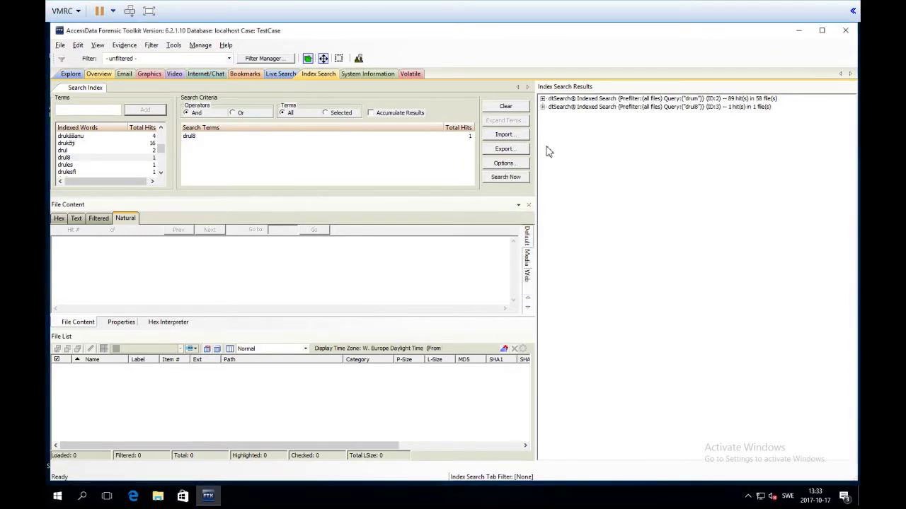
pyautogui.click(544, 107)
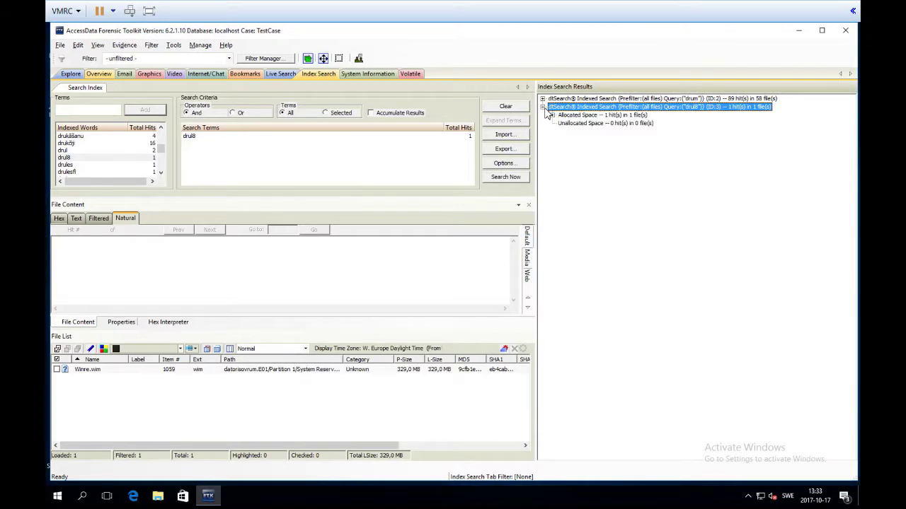
pyautogui.click(552, 115)
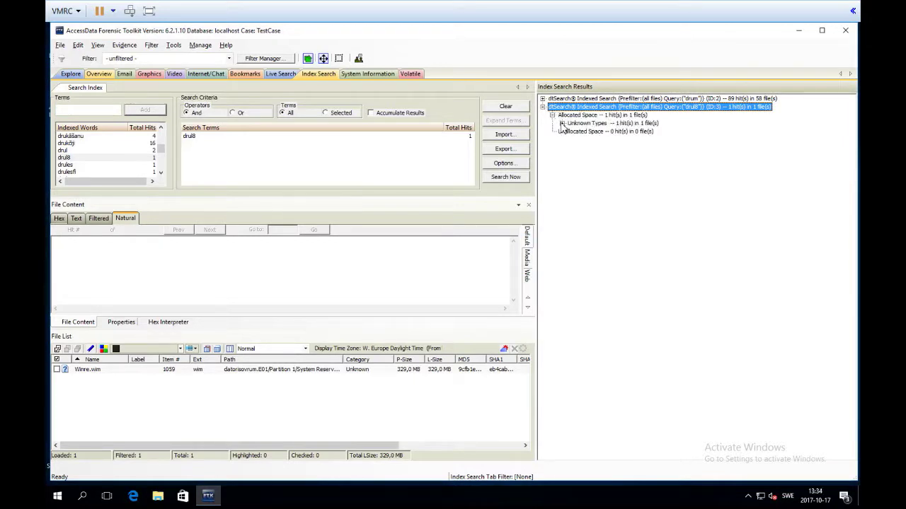
pyautogui.click(562, 123)
pyautogui.click(571, 132)
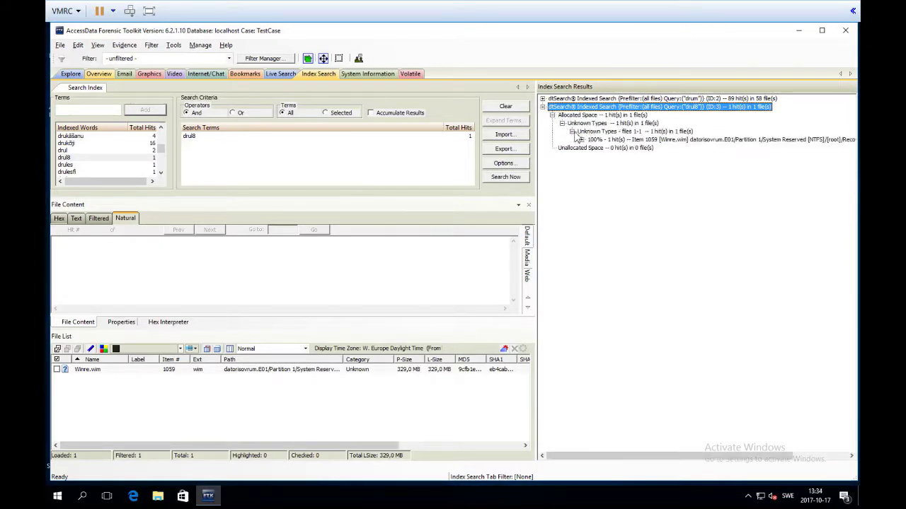
pyautogui.click(582, 139)
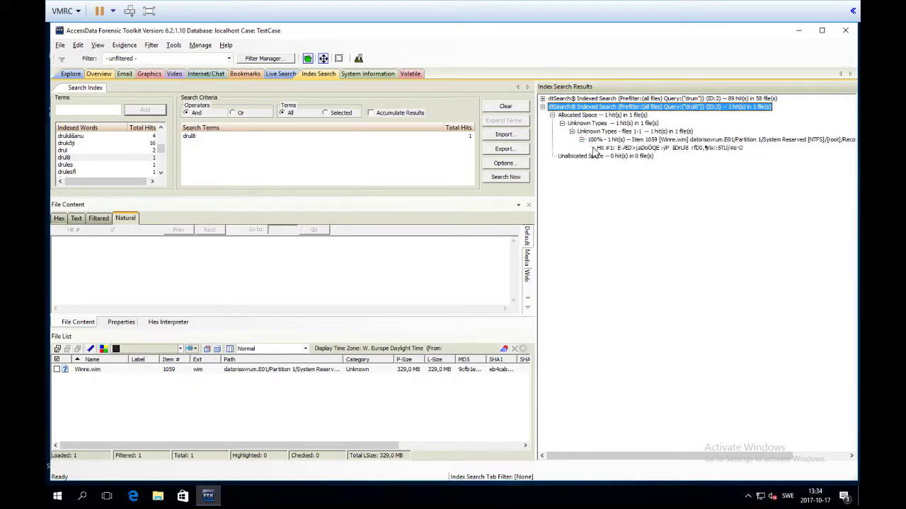
pyautogui.click(670, 148)
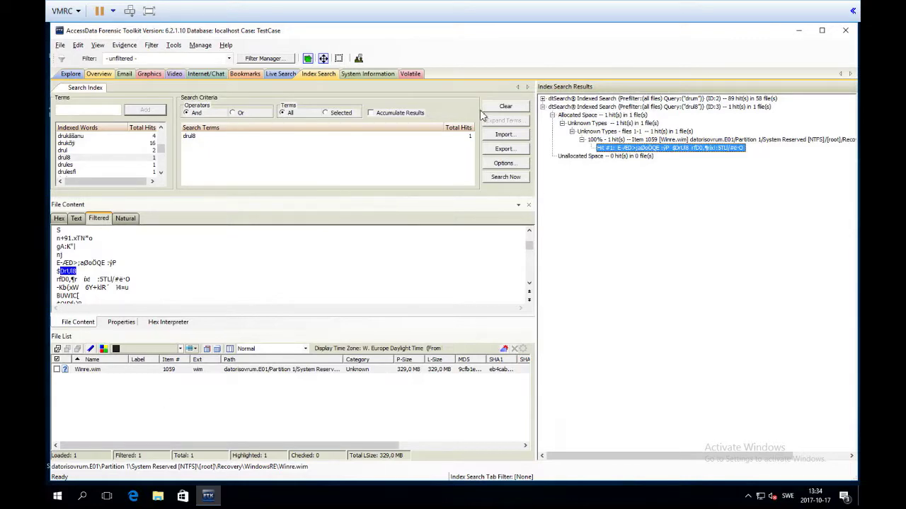
# Clear the index search terms and add "exel" and "word" as new terms
pyautogui.click(329, 136)
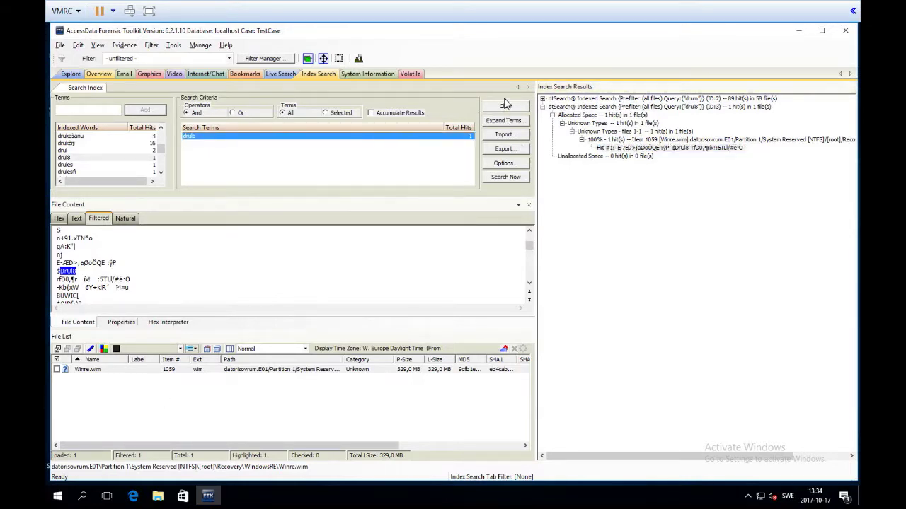
pyautogui.click(505, 104)
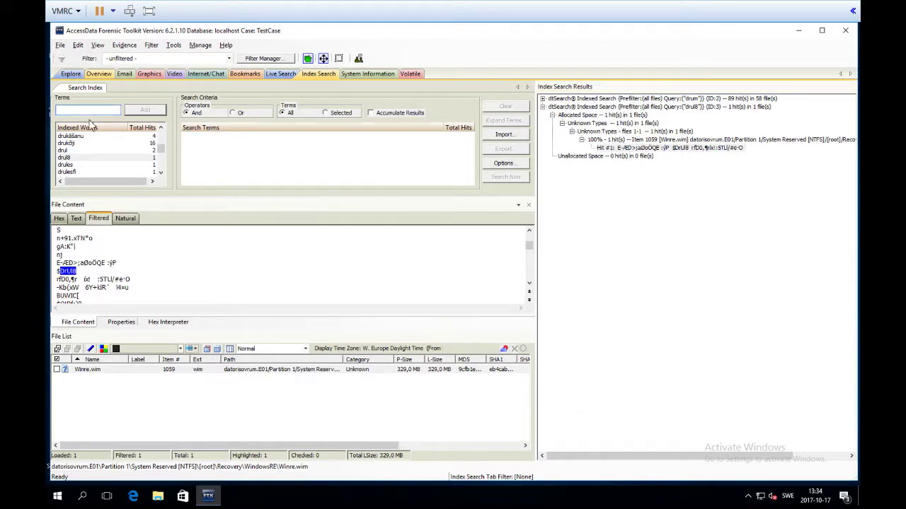
pyautogui.write('exel')
pyautogui.press('Return')
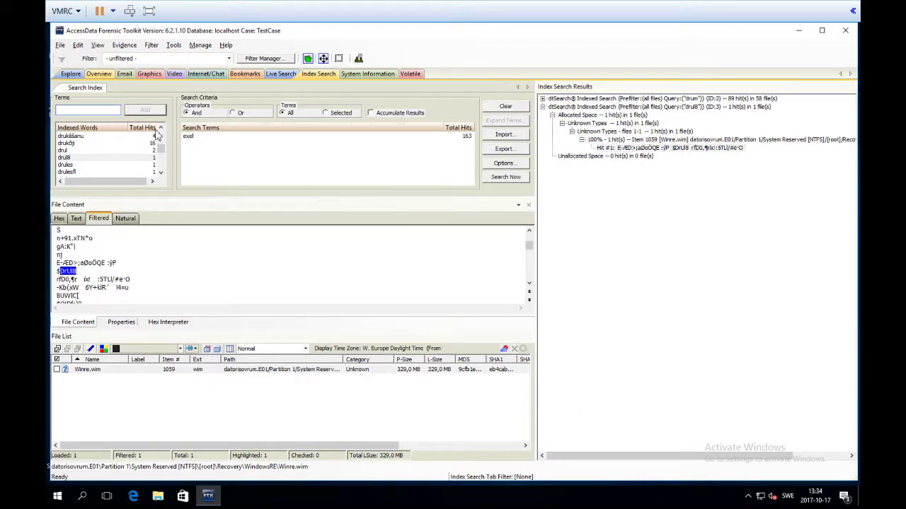
pyautogui.click(88, 112)
pyautogui.write('word')
pyautogui.press('Return')
# Turn on accumulated results for the two terms and compare the Or and And operators, ending with And
pyautogui.click(543, 107)
pyautogui.click(349, 151)
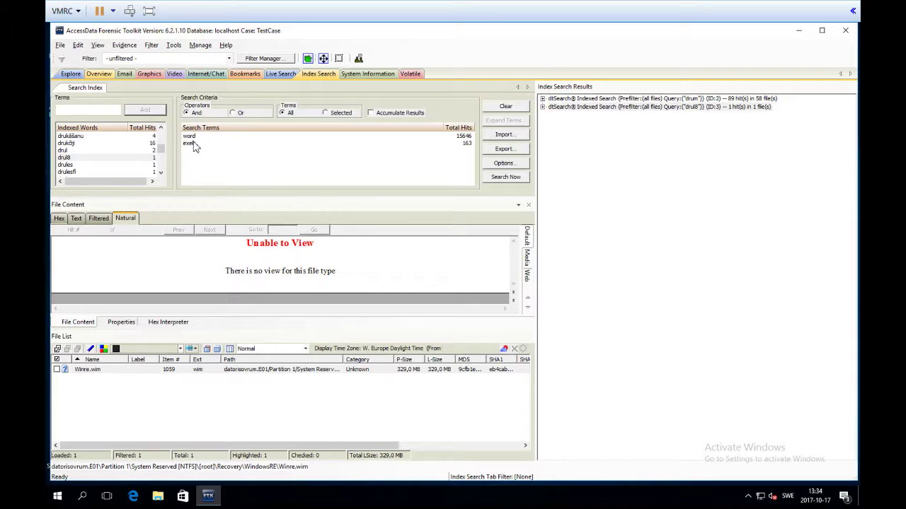
pyautogui.click(234, 113)
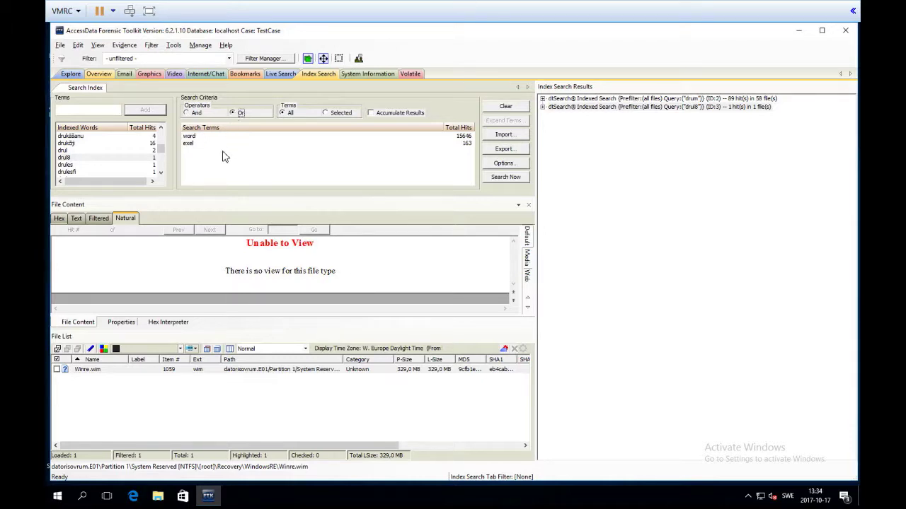
pyautogui.click(373, 113)
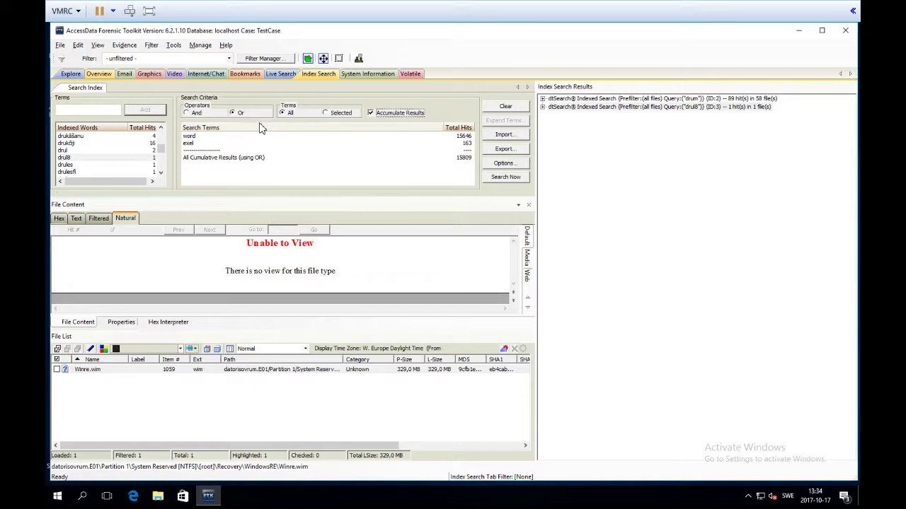
pyautogui.click(188, 113)
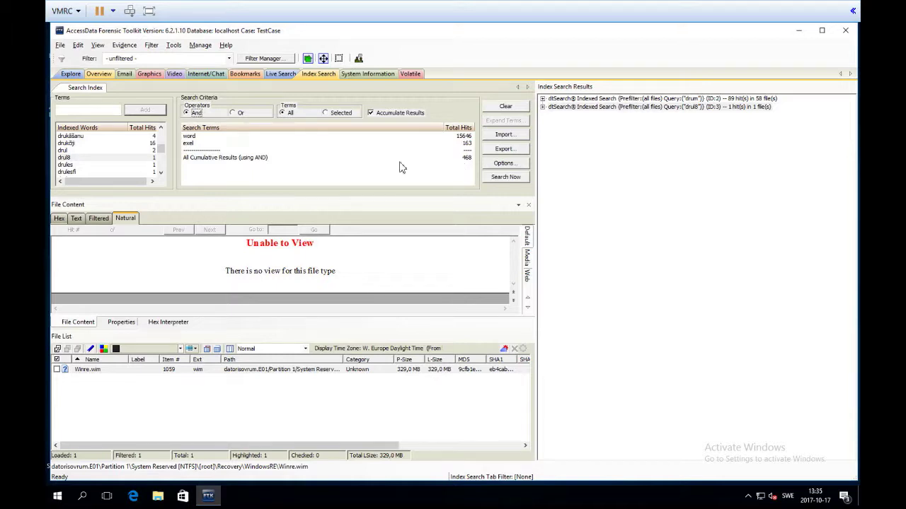
pyautogui.click(232, 114)
pyautogui.click(187, 113)
# Open the system information for the NONAME [NTFS] disk image and view its installed applications and Prefetch entries
pyautogui.click(369, 78)
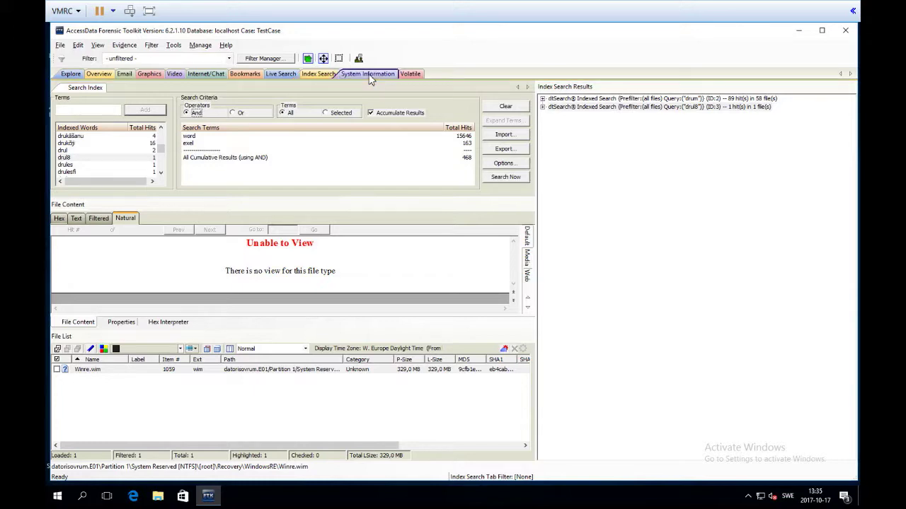
pyautogui.moveTo(219, 493)
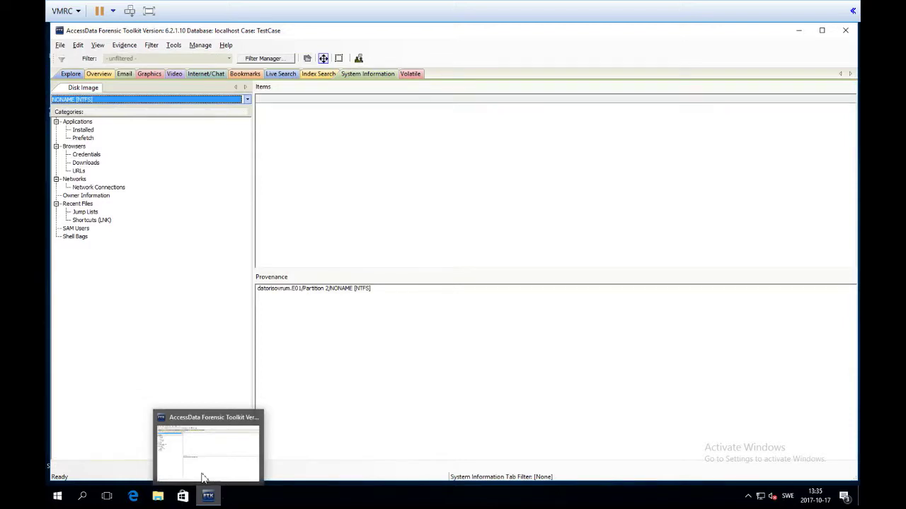
pyautogui.click(371, 187)
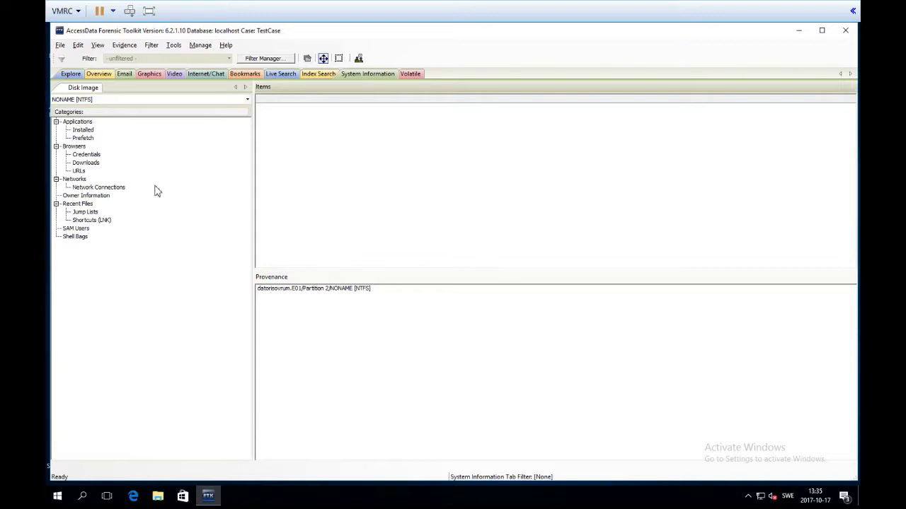
pyautogui.click(120, 99)
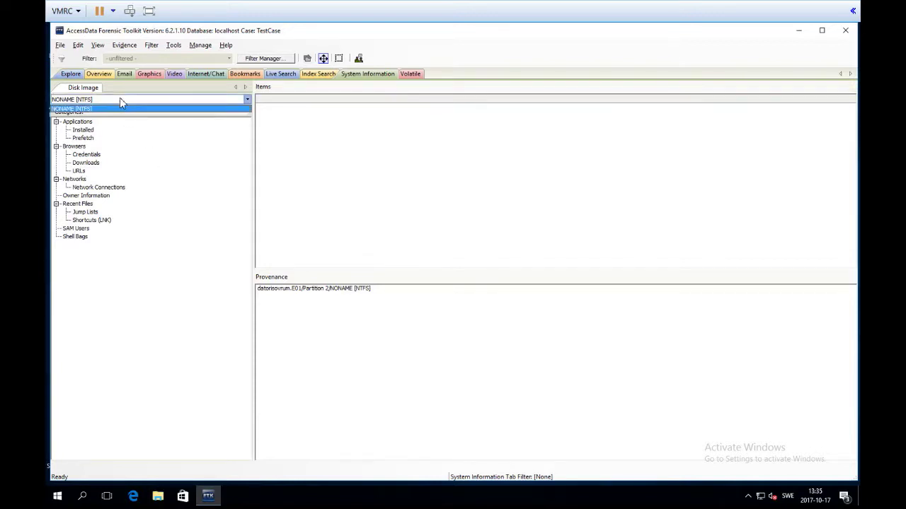
pyautogui.click(101, 110)
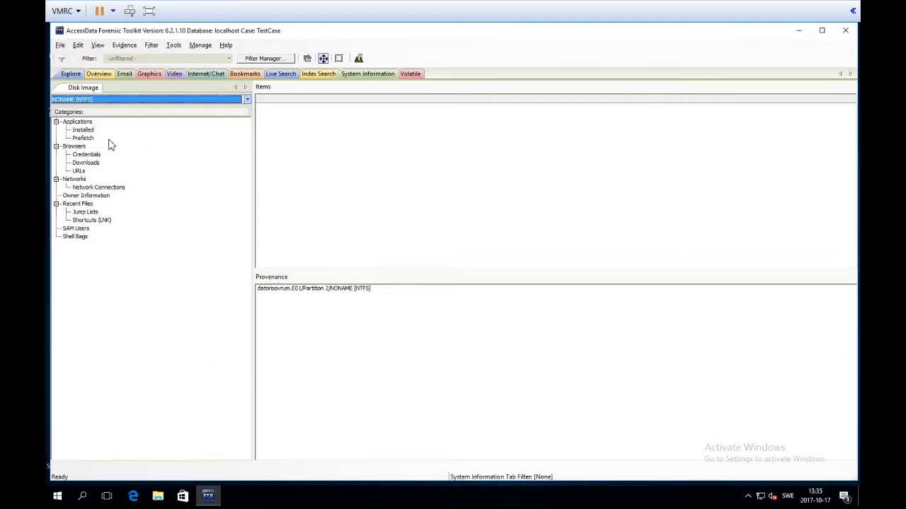
pyautogui.click(83, 130)
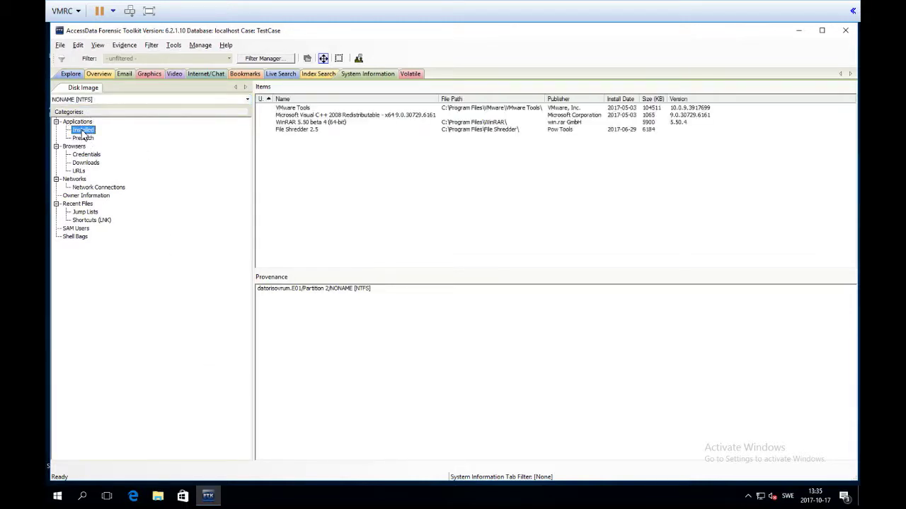
pyautogui.keyDown('ctrl'); pyautogui.click(85, 138); pyautogui.keyUp('ctrl')
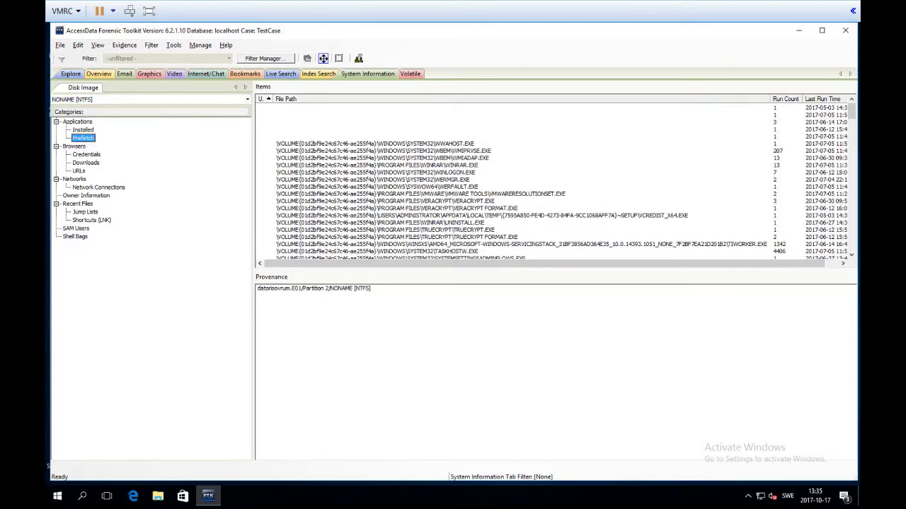
# View the disk image's owner information and SAM users, and look at the case's volatile data
pyautogui.click(85, 197)
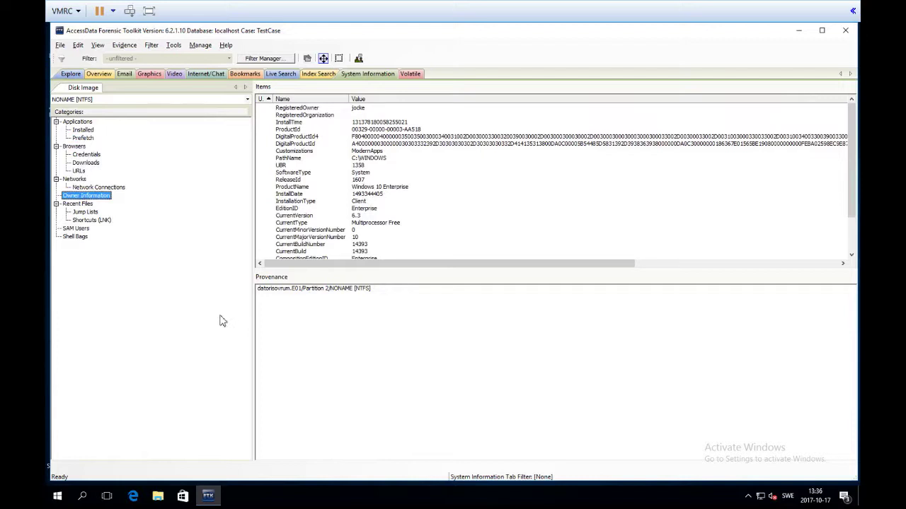
pyautogui.click(78, 229)
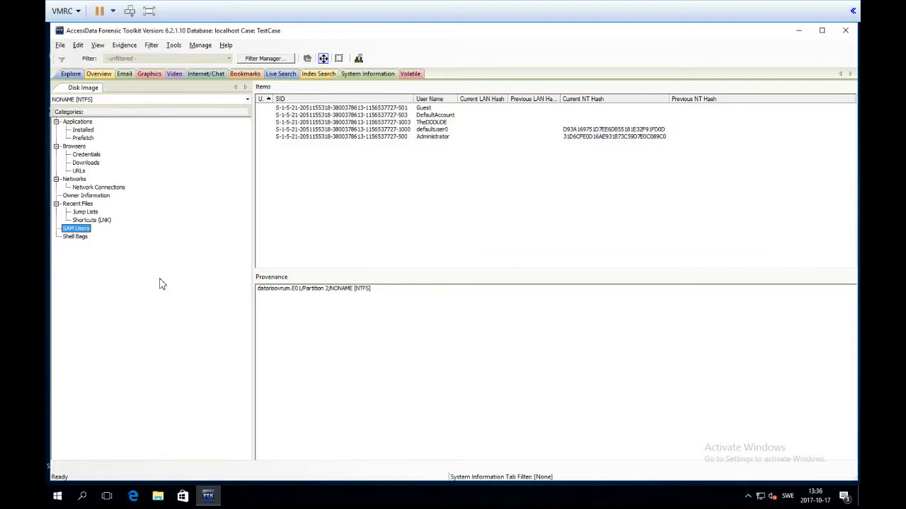
pyautogui.click(410, 74)
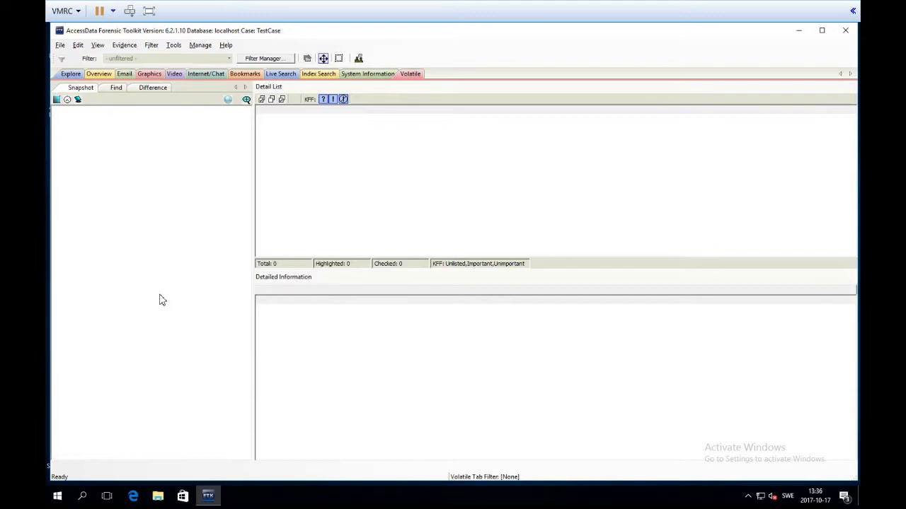
# Return to exploring the evidence, expand datorisovrum.E01 through Partition 2 to [root], and list all files under NONAME [NTFS]
pyautogui.click(71, 74)
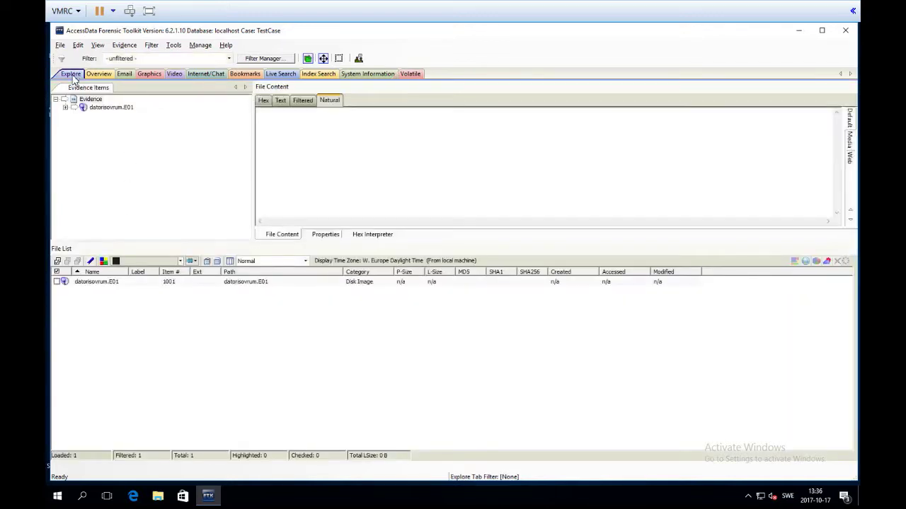
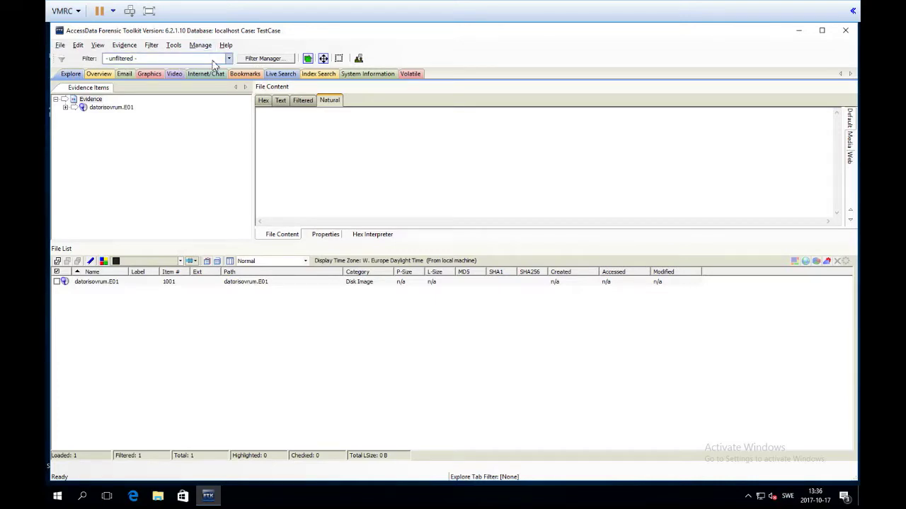
pyautogui.click(65, 107)
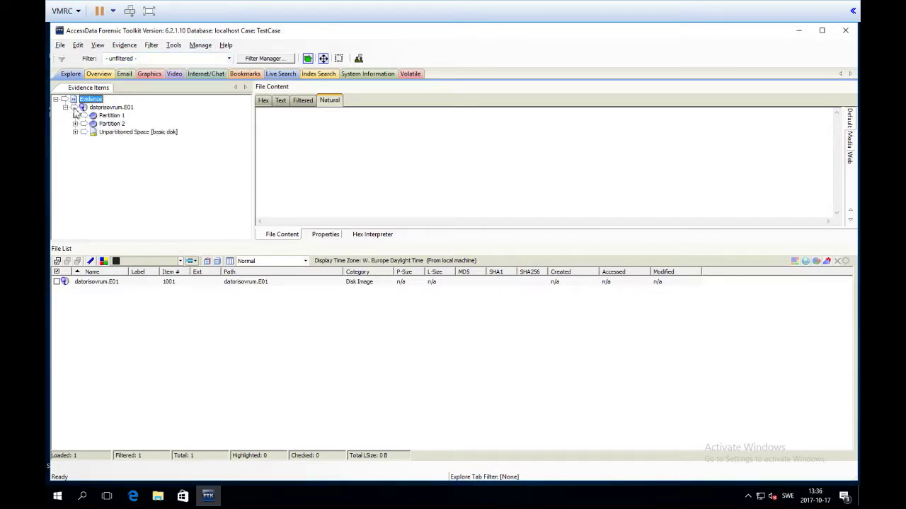
pyautogui.click(75, 123)
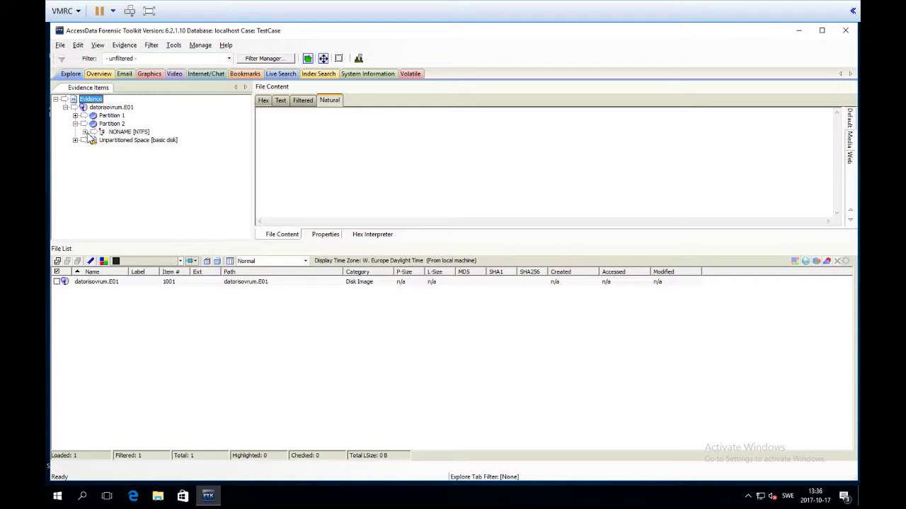
pyautogui.click(85, 132)
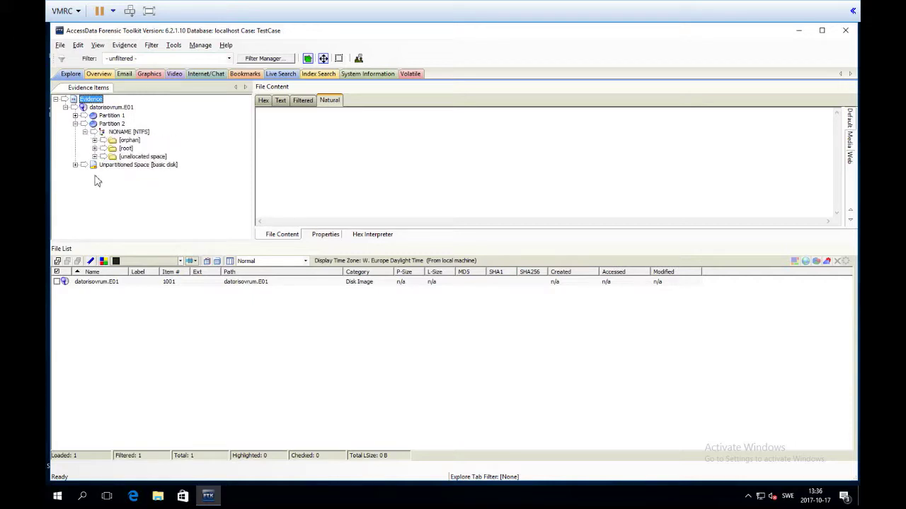
pyautogui.click(95, 148)
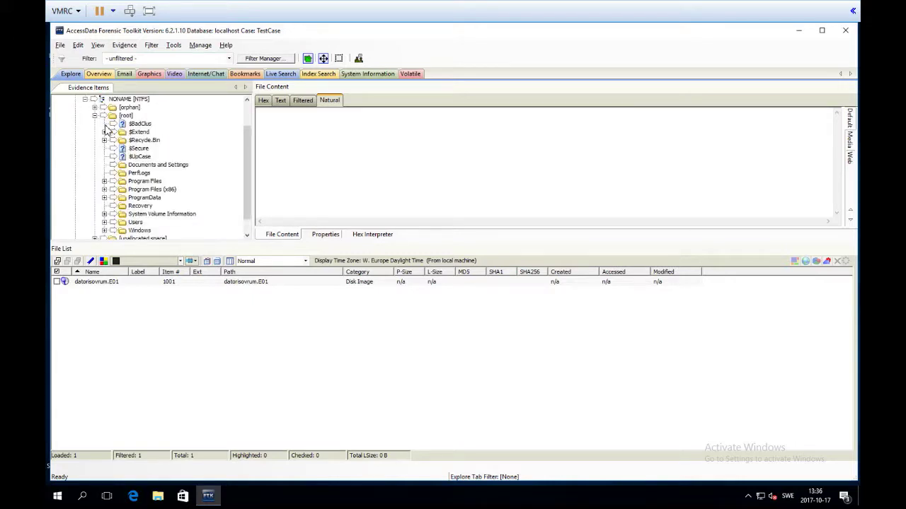
pyautogui.click(94, 99)
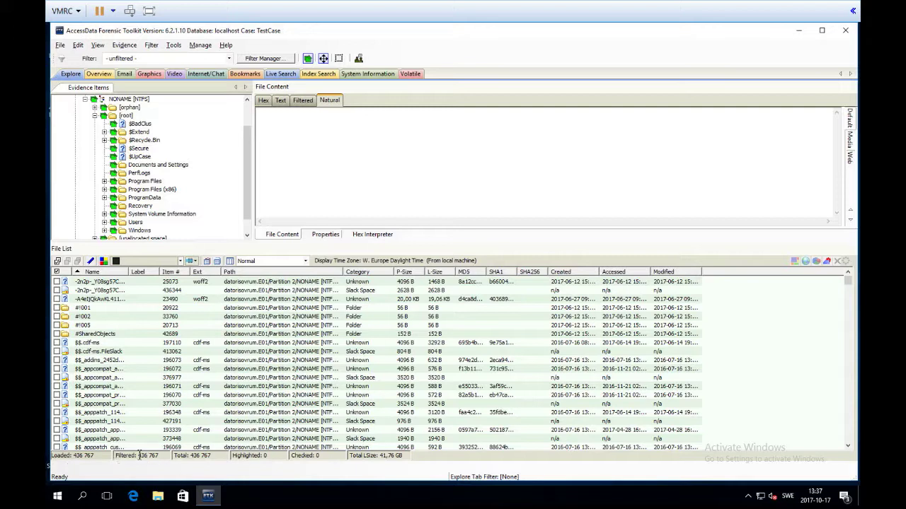
pyautogui.moveTo(214, 456); pyautogui.dragTo(193, 459)
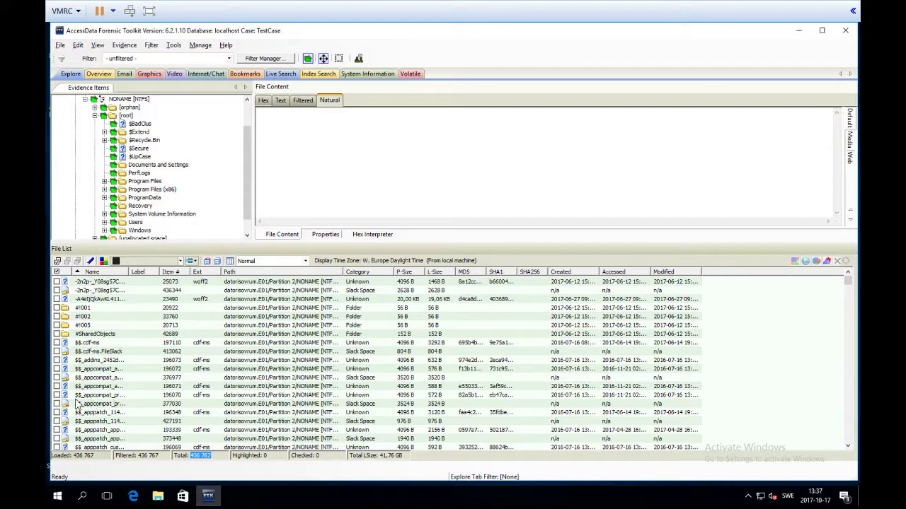
# Apply the Actual Files filter to the file list and compare the loaded file count with the total
pyautogui.click(138, 61)
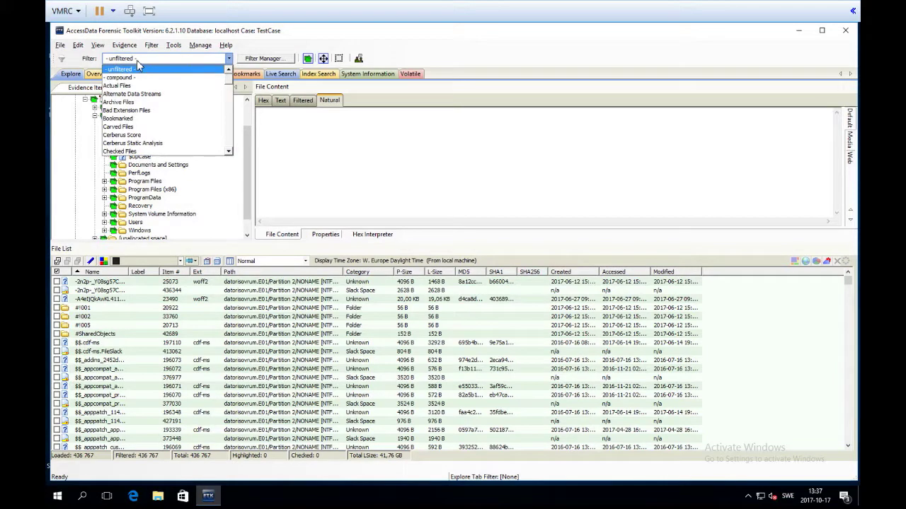
pyautogui.scroll(-1, 167, 104)
pyautogui.scroll(-5, 167, 107)
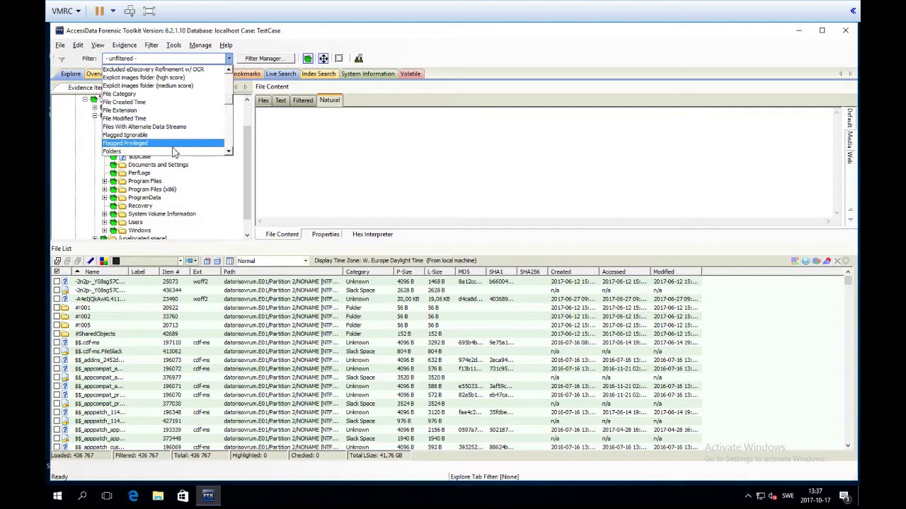
pyautogui.scroll(6, 164, 146)
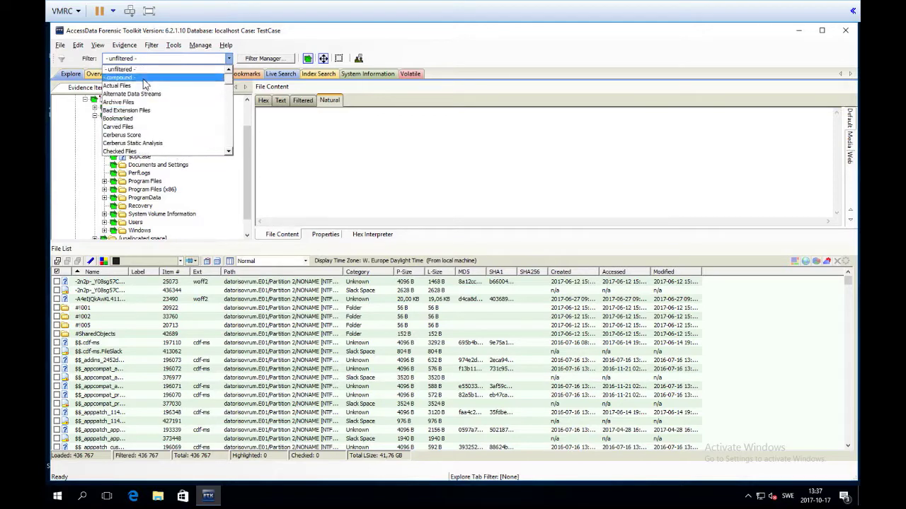
pyautogui.click(144, 85)
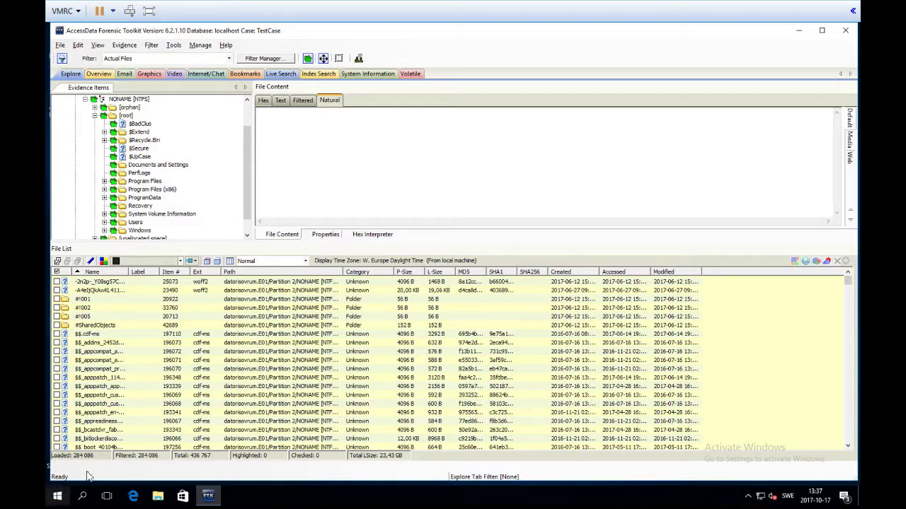
pyautogui.scroll(-3, 142, 371)
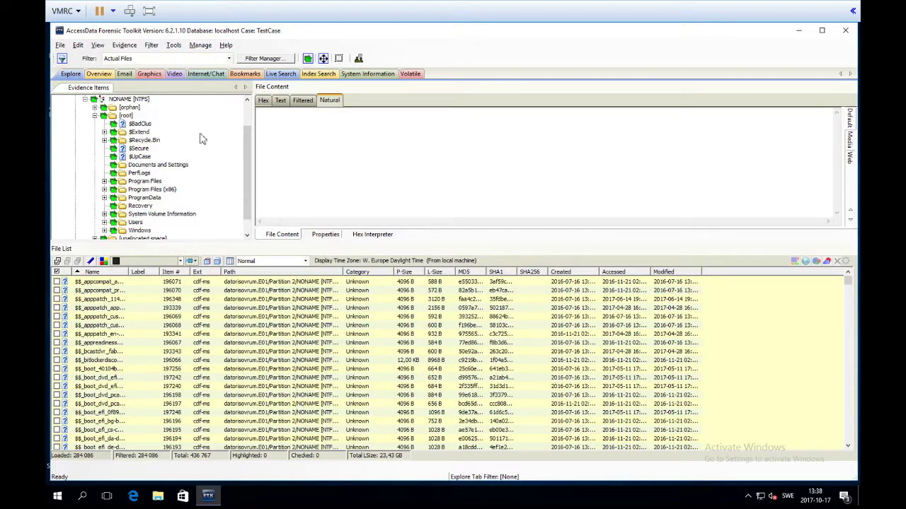
pyautogui.moveTo(183, 457); pyautogui.dragTo(215, 457)
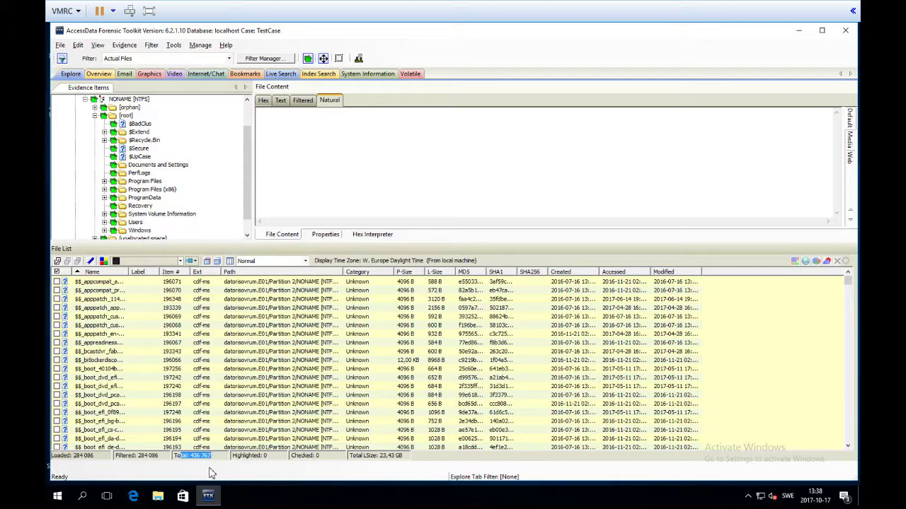
pyautogui.moveTo(75, 457); pyautogui.dragTo(83, 457)
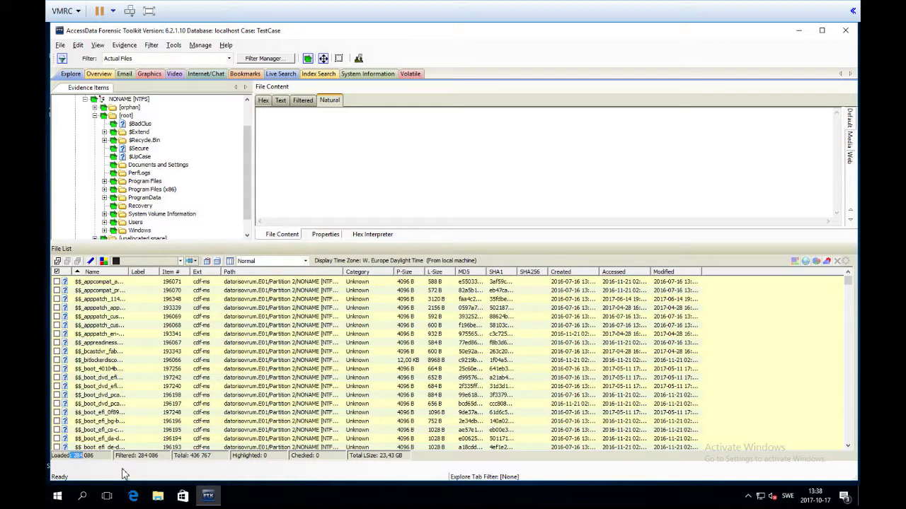
# Filter the file list by Alternate Data Streams and restrict the listed evidence to the Users folder in Partition 2
pyautogui.click(227, 59)
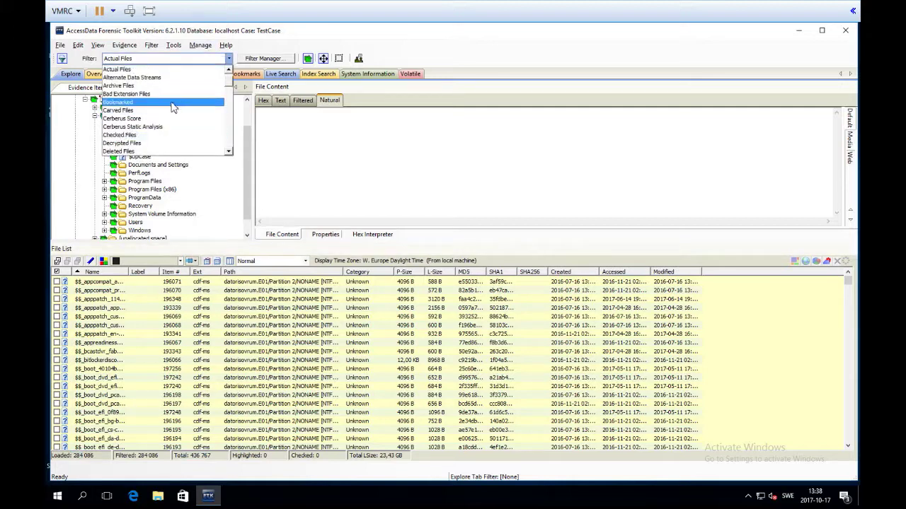
pyautogui.click(179, 79)
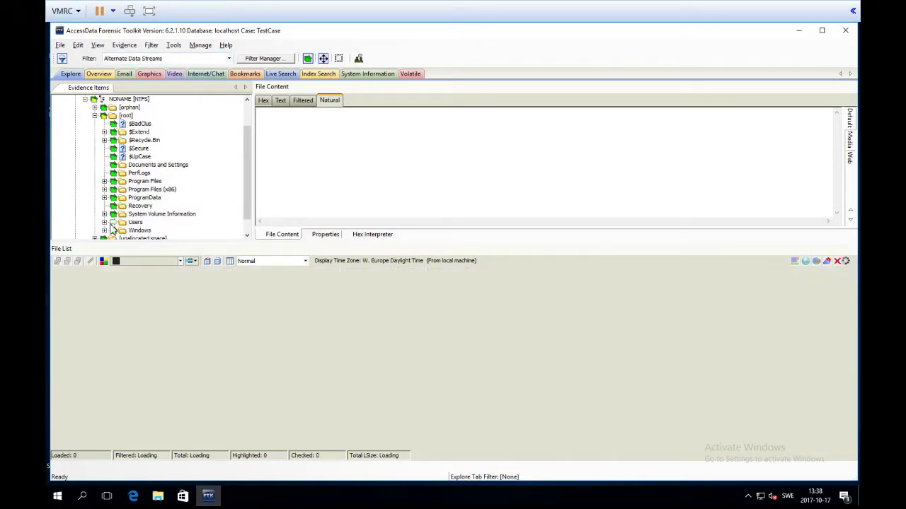
pyautogui.scroll(2, 196, 215)
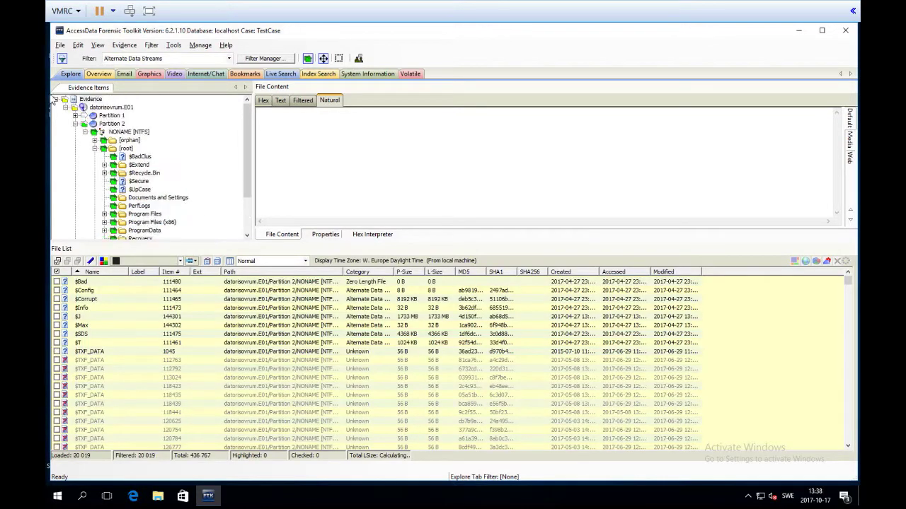
pyautogui.click(64, 104)
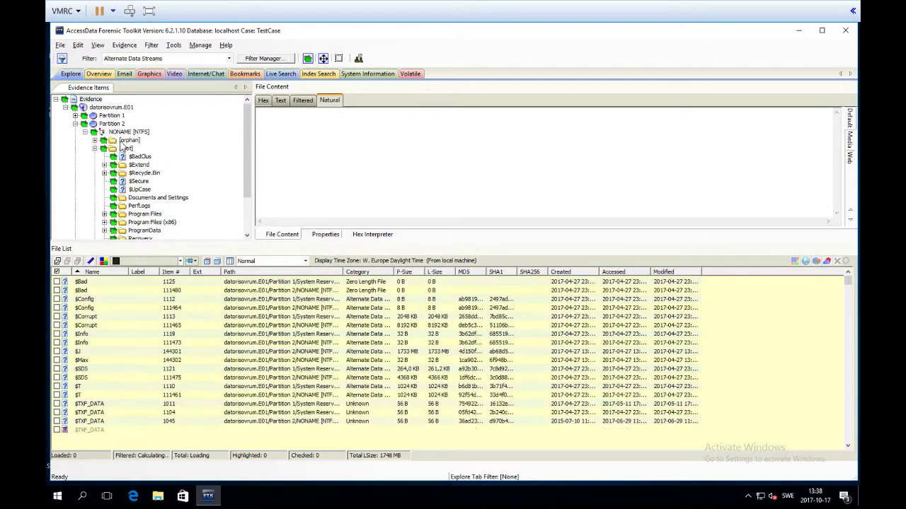
pyautogui.click(65, 100)
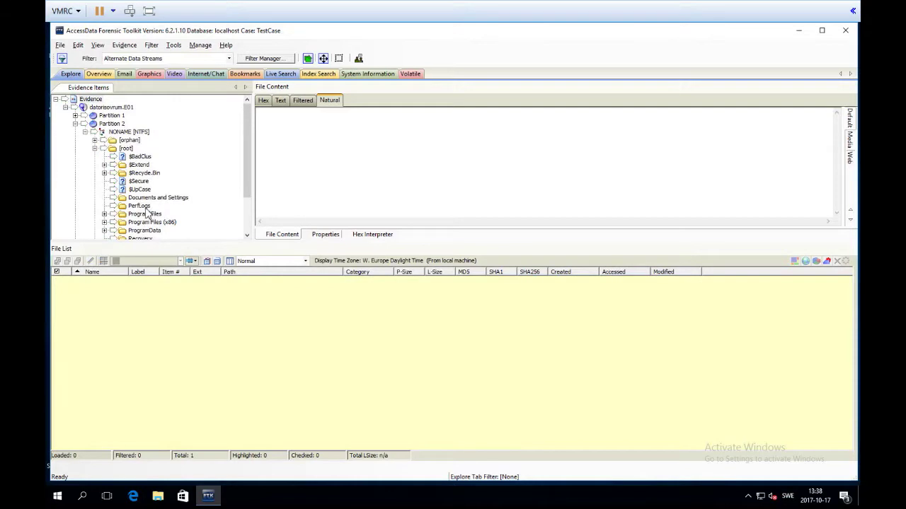
pyautogui.scroll(-2, 149, 215)
pyautogui.click(112, 207)
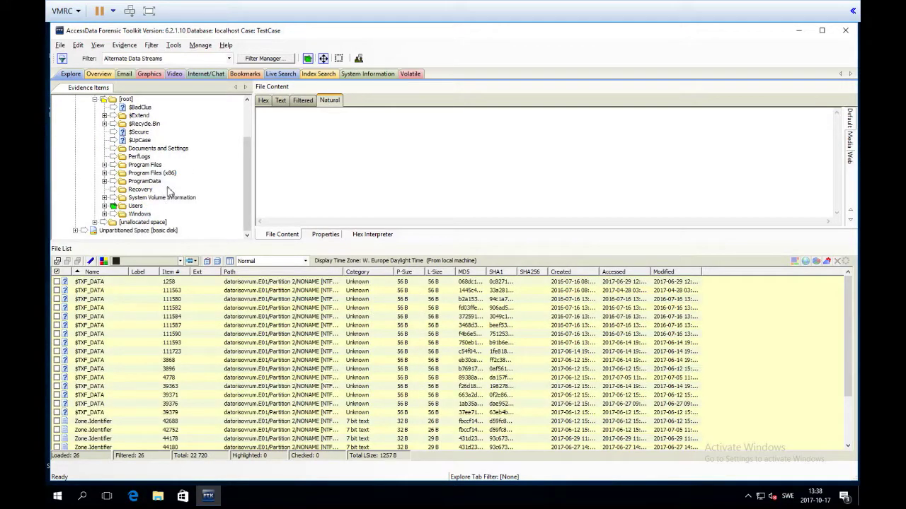
# Switch the Users folder's file filter to Carved Files and open the Filter Manager
pyautogui.click(148, 59)
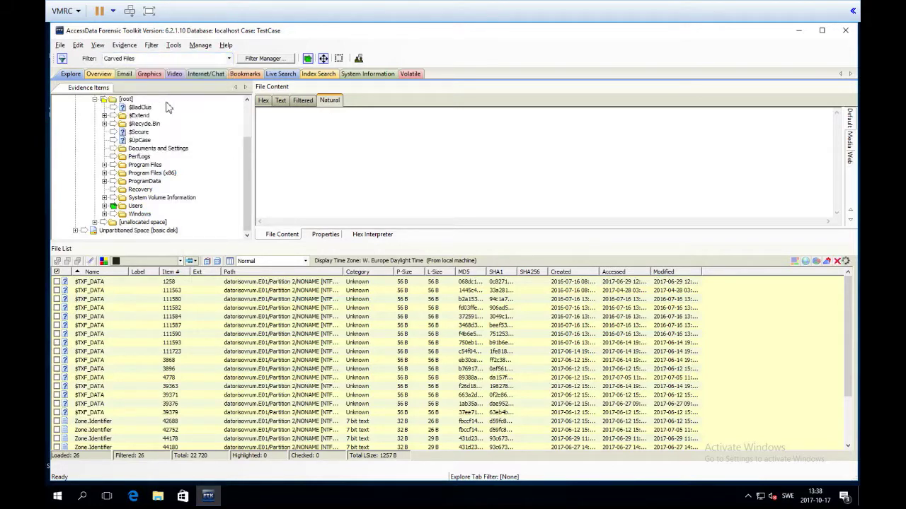
pyautogui.click(168, 103)
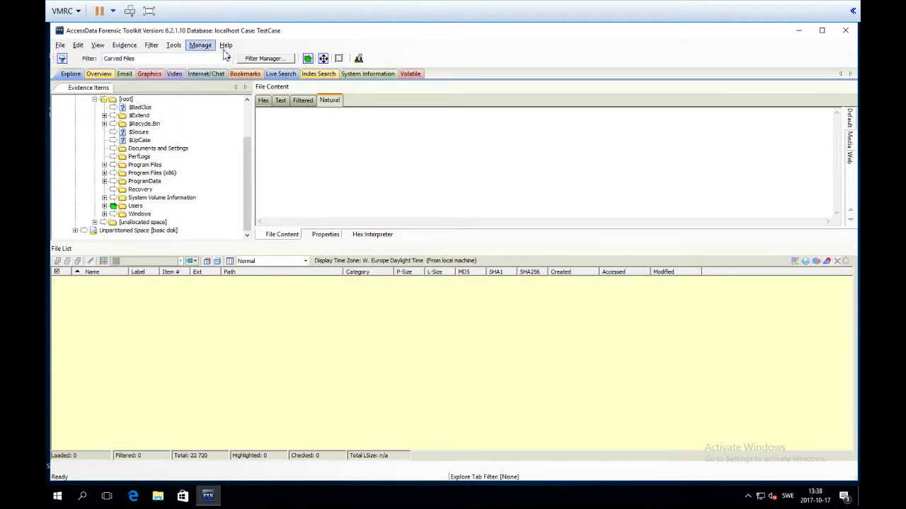
pyautogui.click(212, 59)
pyautogui.scroll(3, 212, 95)
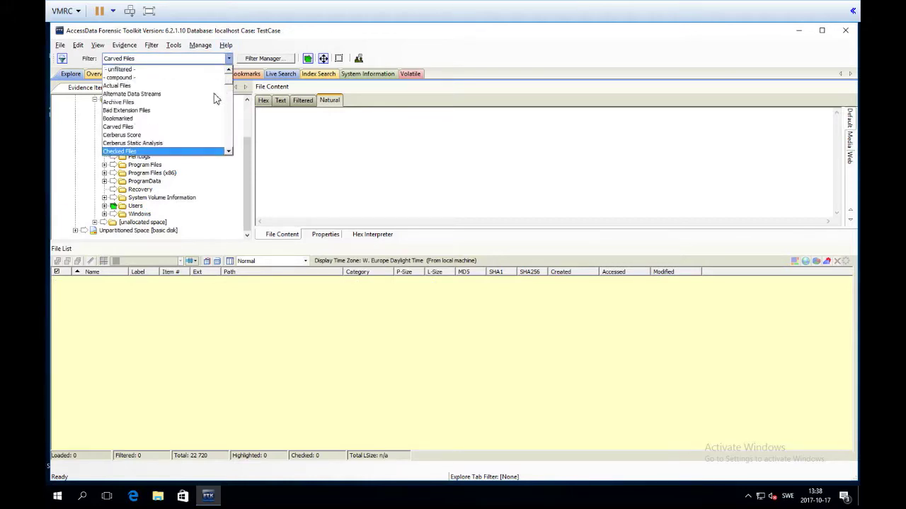
pyautogui.scroll(-3, 212, 95)
pyautogui.click(275, 56)
pyautogui.click(269, 58)
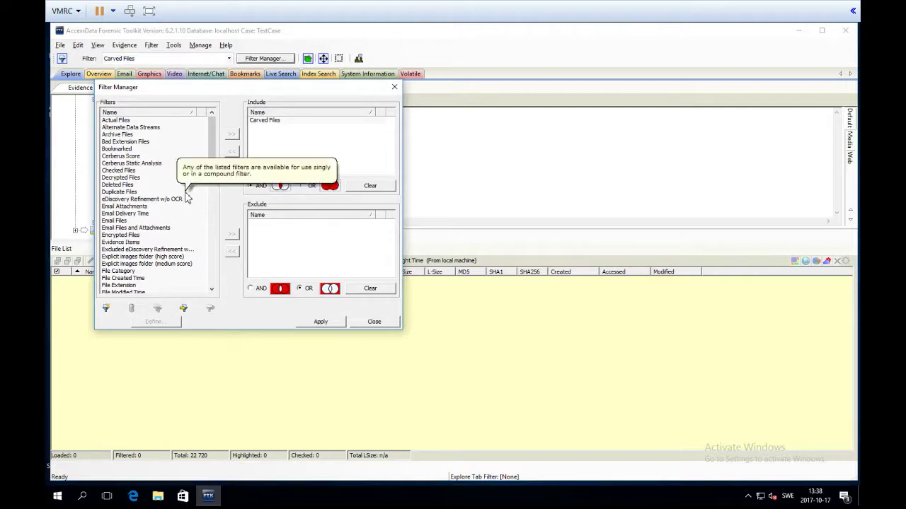
# Build a compound filter in the Filter Manager that includes Actual Files OR Carved Files and excludes Encrypted Files
pyautogui.moveTo(208, 130); pyautogui.dragTo(200, 269)
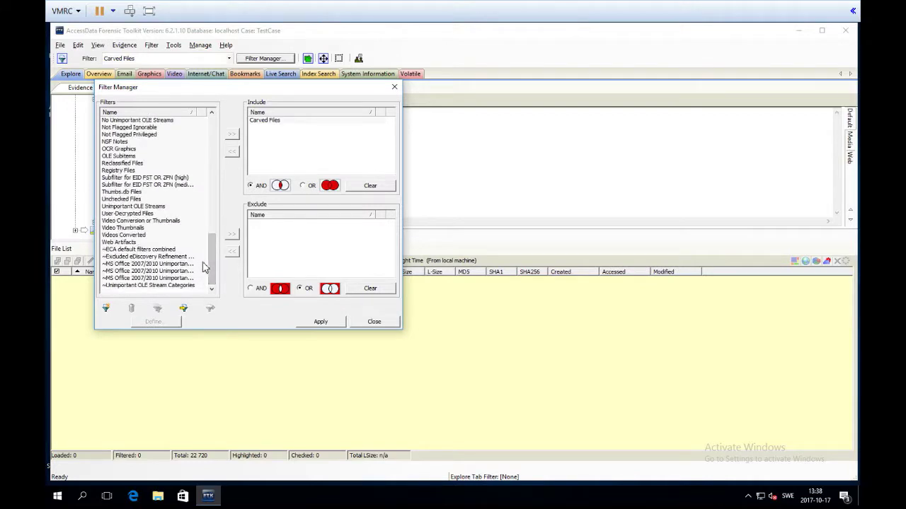
pyautogui.click(132, 127)
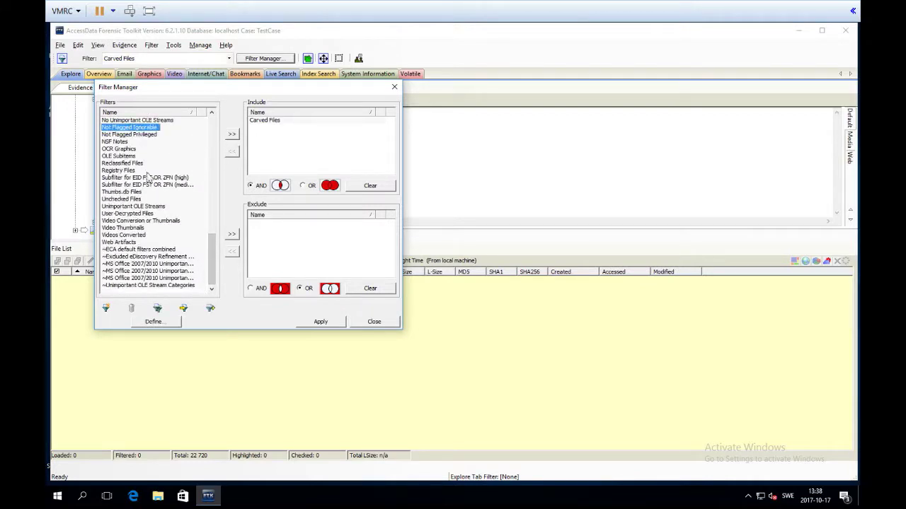
pyautogui.scroll(15, 149, 178)
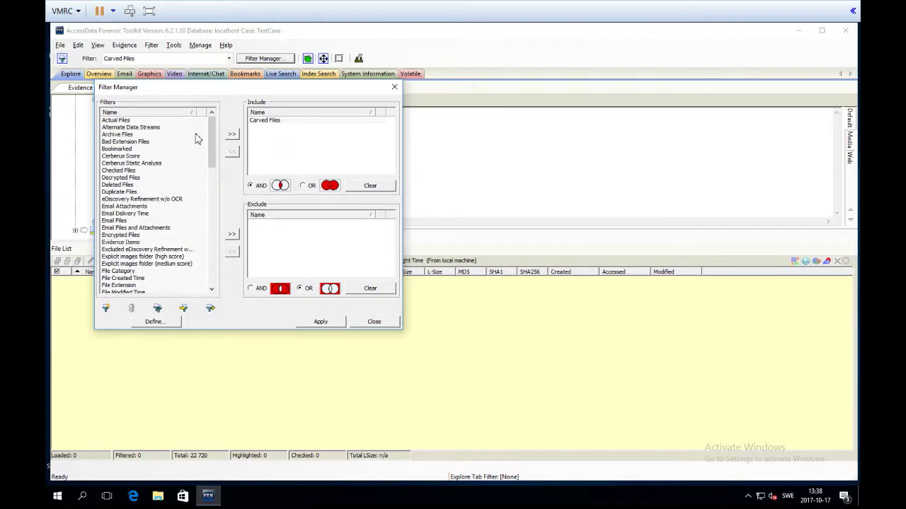
pyautogui.click(271, 121)
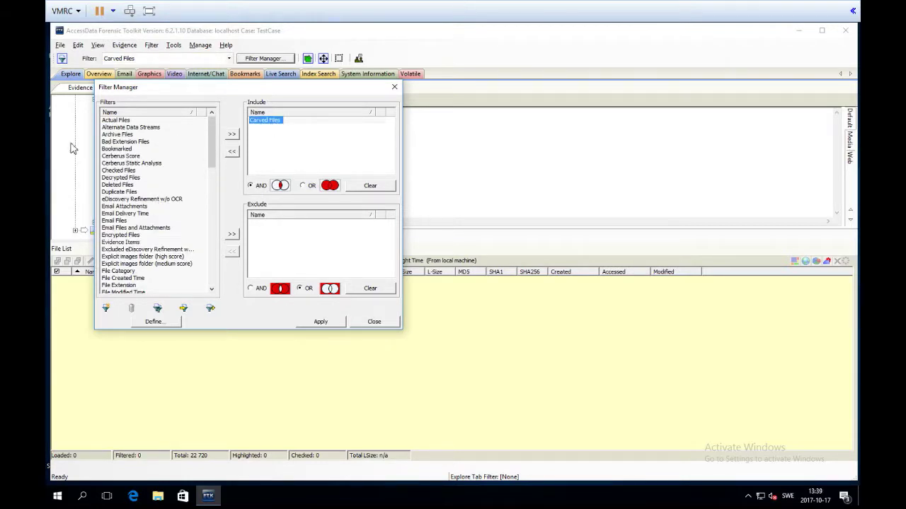
pyautogui.click(117, 121)
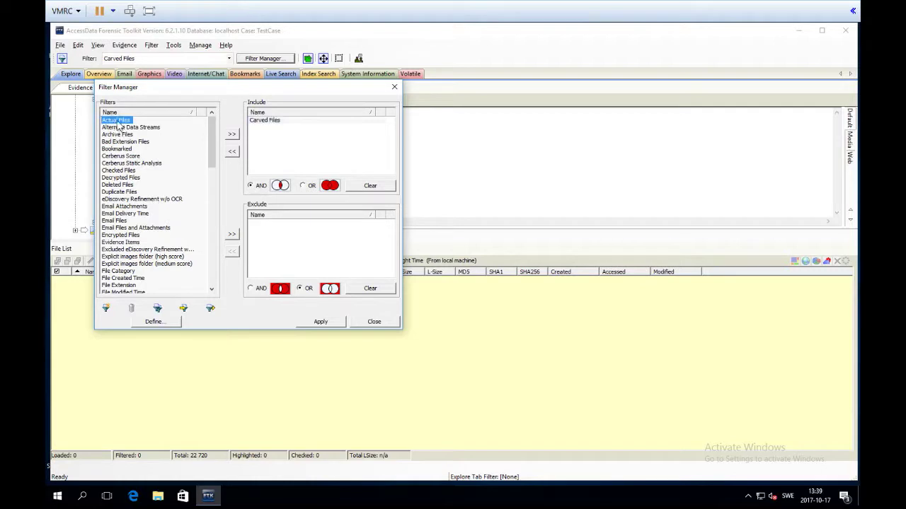
pyautogui.click(232, 133)
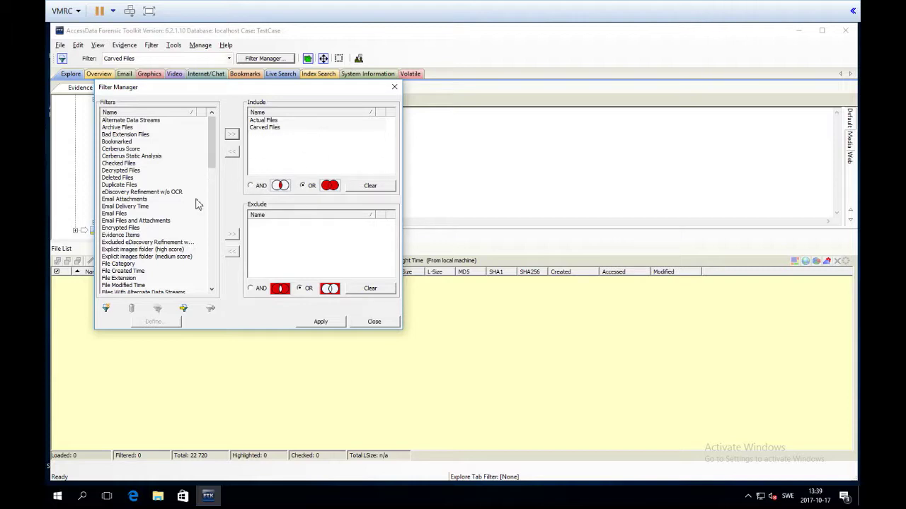
pyautogui.click(178, 229)
pyautogui.click(232, 235)
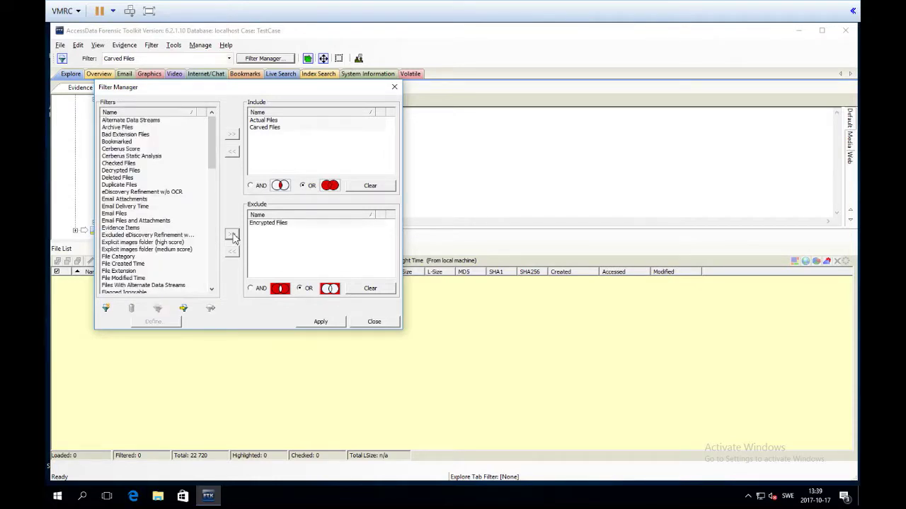
# Create a new filter named "aaaaa own filter" with a rule that Name Is "meepoer"
pyautogui.click(106, 309)
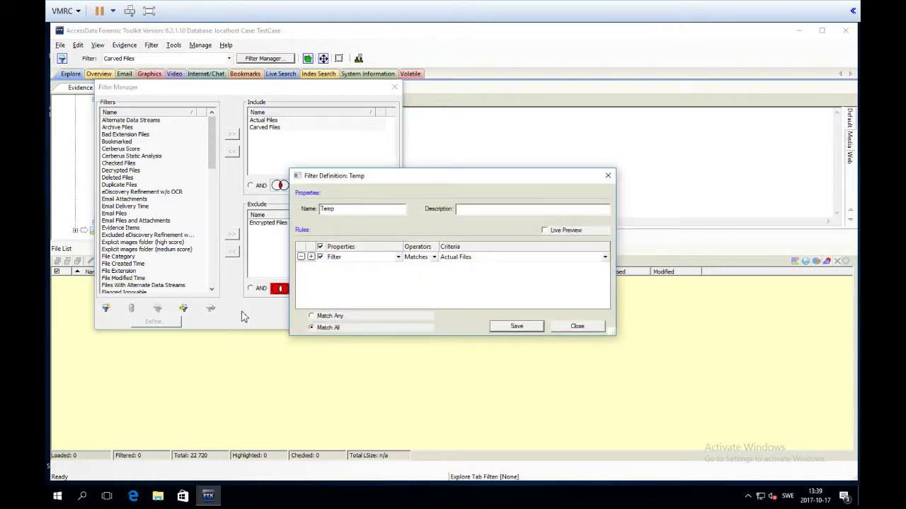
pyautogui.moveTo(366, 210); pyautogui.dragTo(240, 211)
pyautogui.write('own filter')
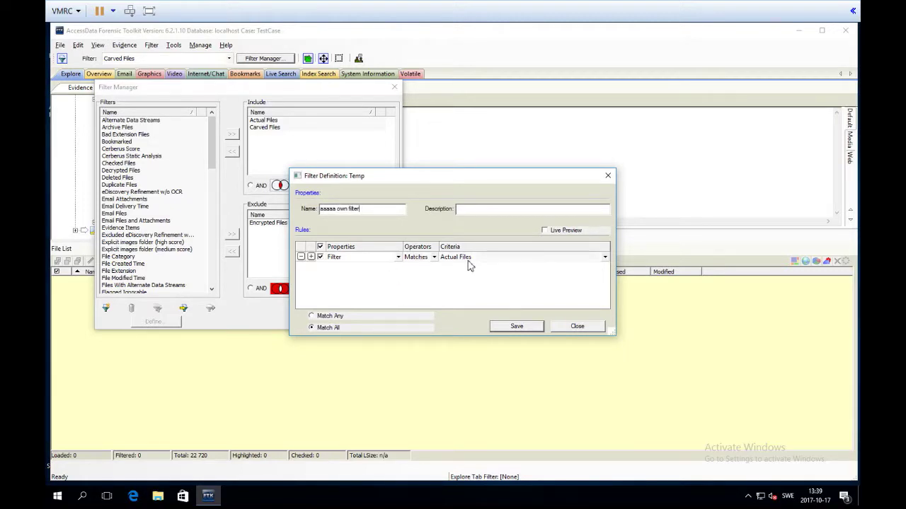
pyautogui.click(398, 258)
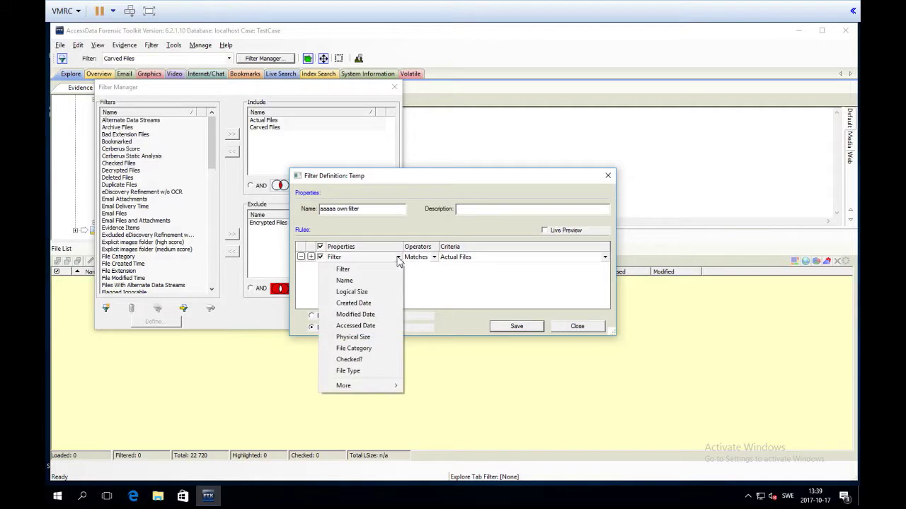
pyautogui.click(387, 281)
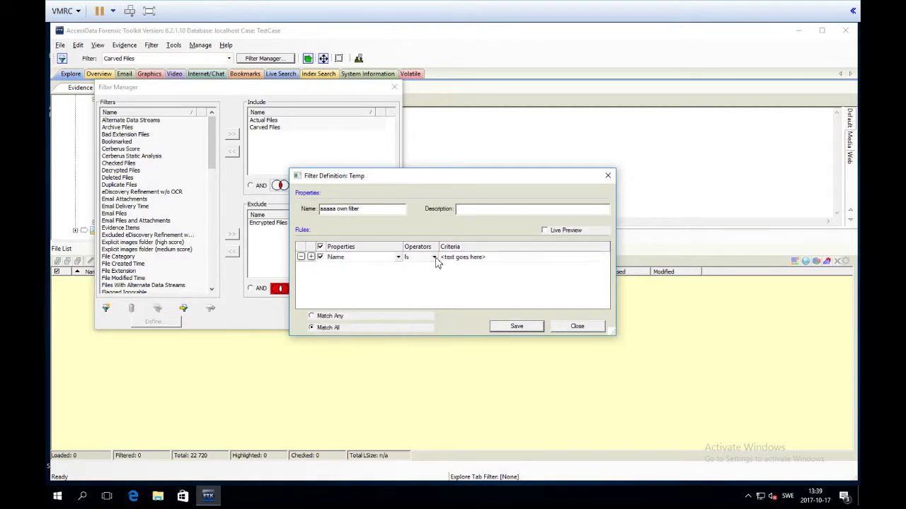
pyautogui.click(493, 259)
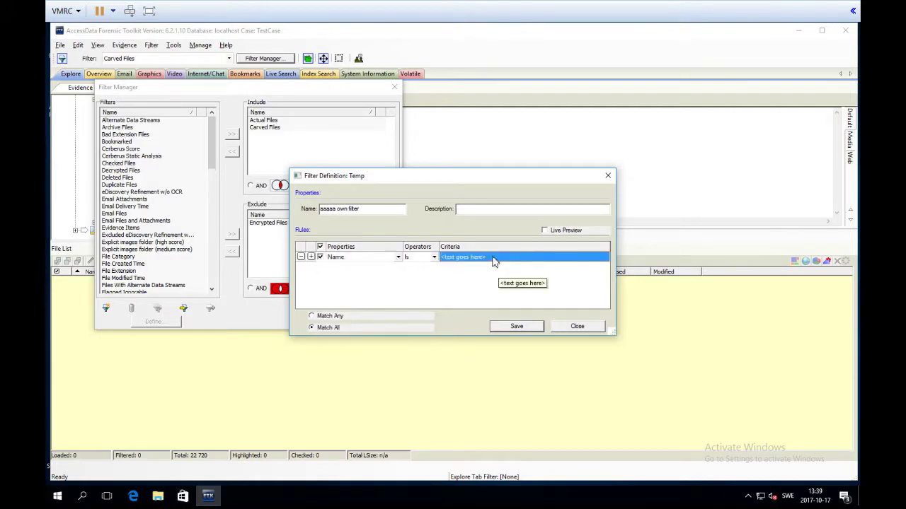
pyautogui.click(494, 259)
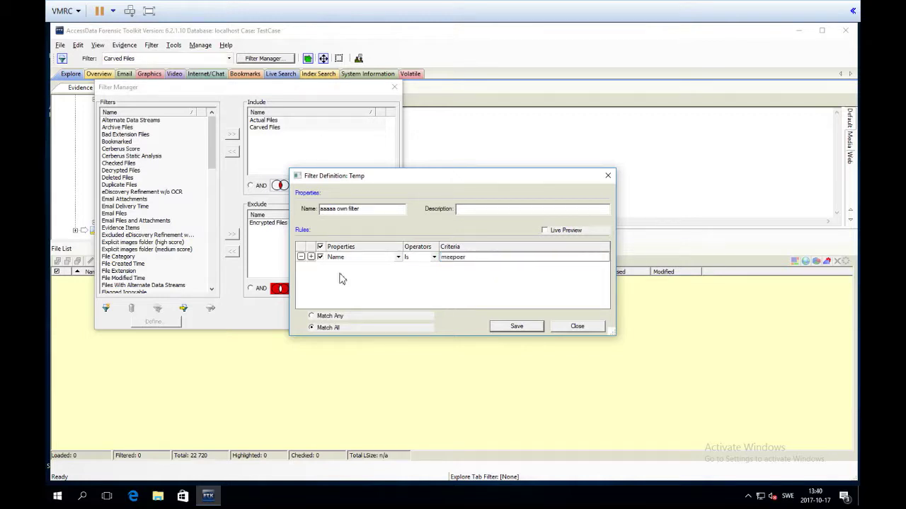
# Add a second rule to the custom filter and look through all the property features available for it
pyautogui.click(312, 259)
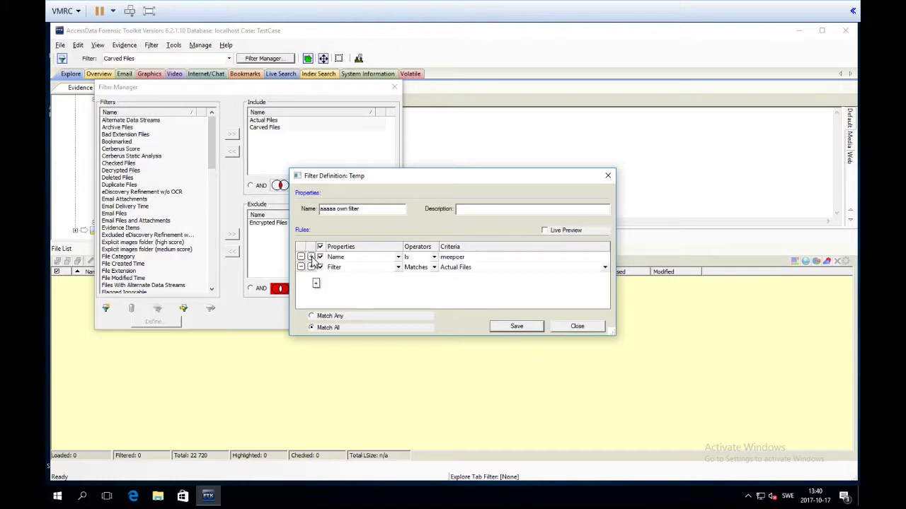
pyautogui.click(397, 268)
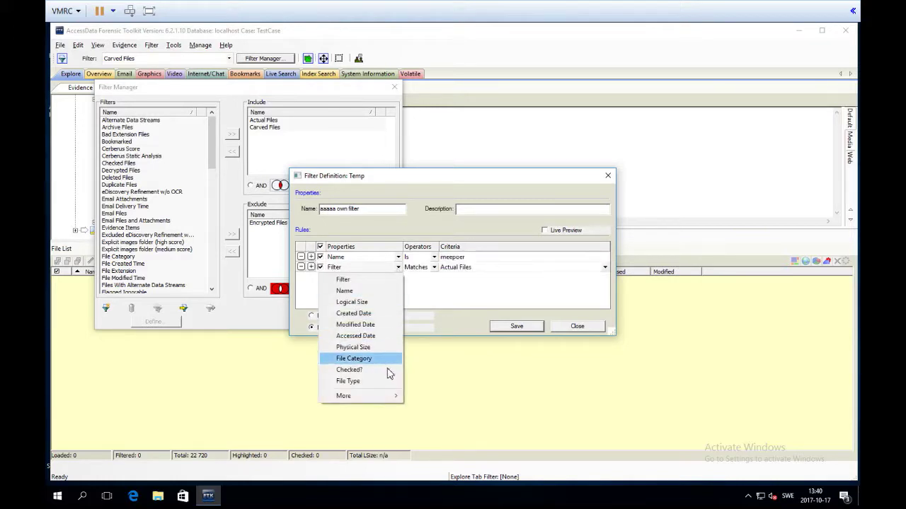
pyautogui.moveTo(382, 401)
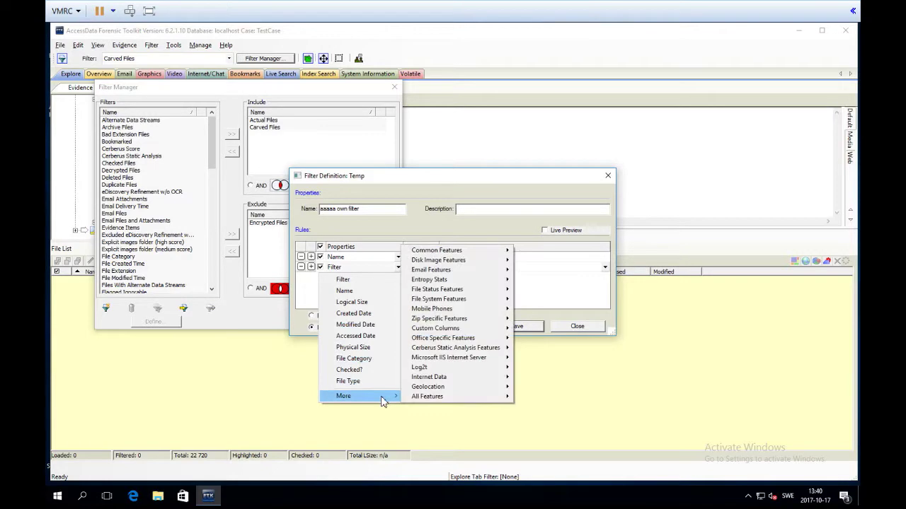
pyautogui.moveTo(437, 400)
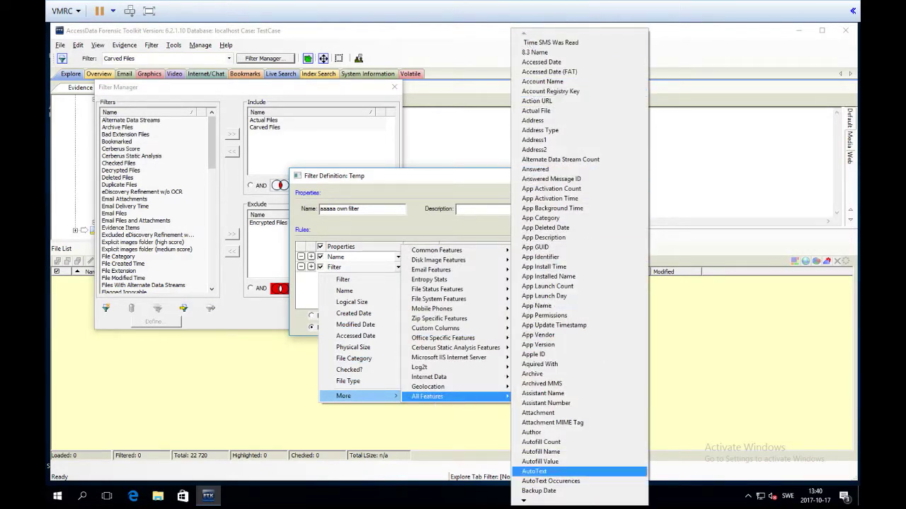
pyautogui.moveTo(525, 501)
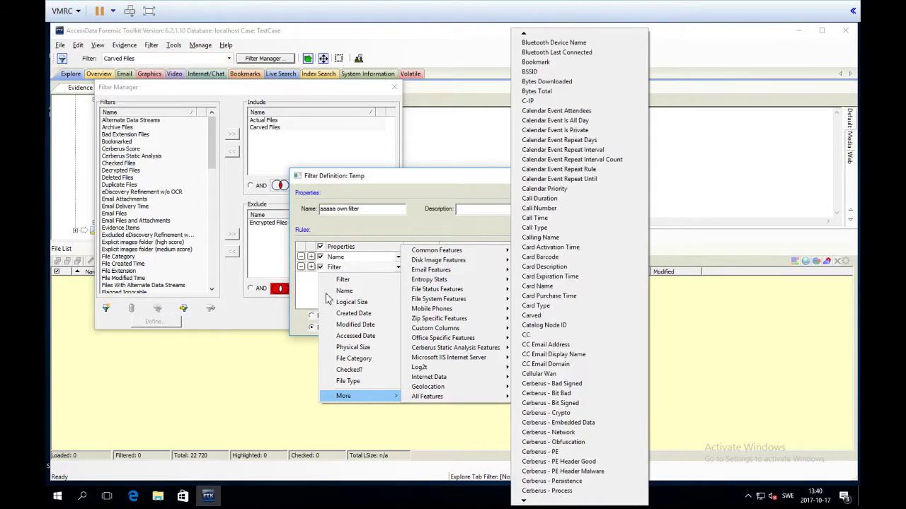
pyautogui.click(296, 295)
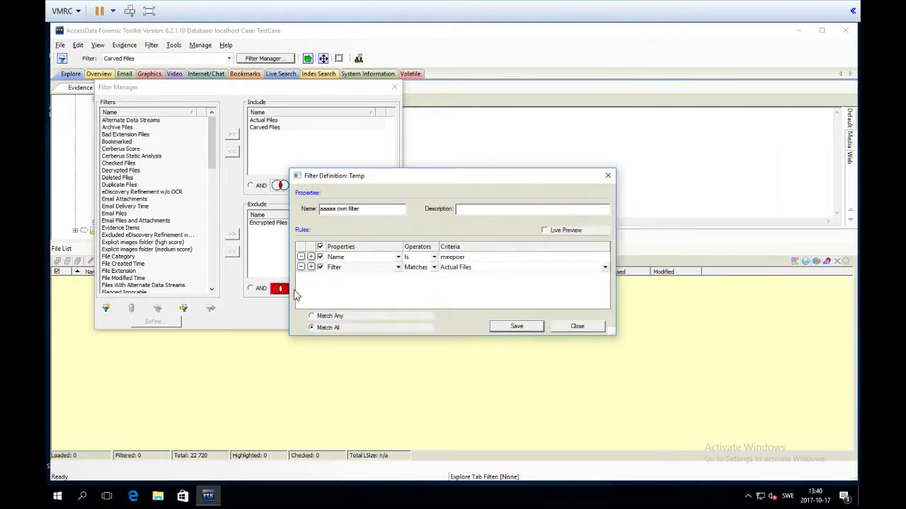
# Base the second rule on Accessed Date, and close the filter definition and the Filter Manager without saving or applying
pyautogui.click(398, 269)
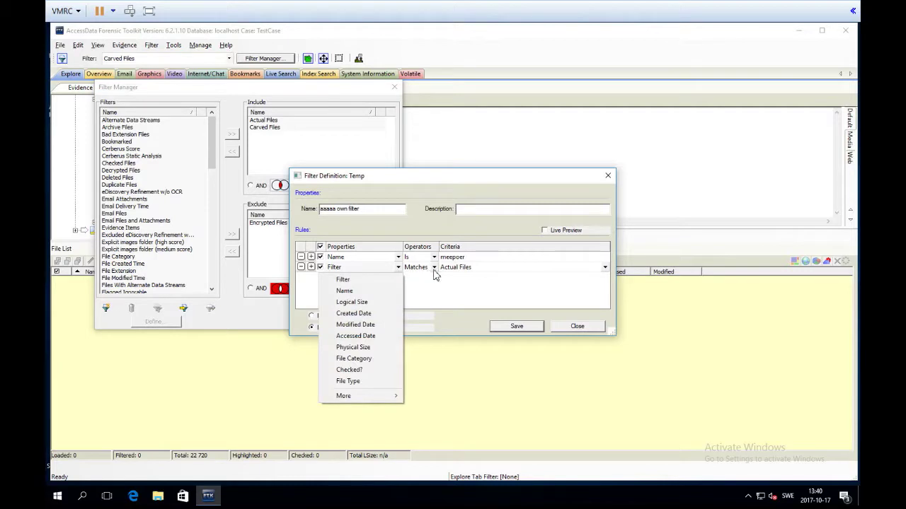
pyautogui.click(433, 268)
pyautogui.click(397, 268)
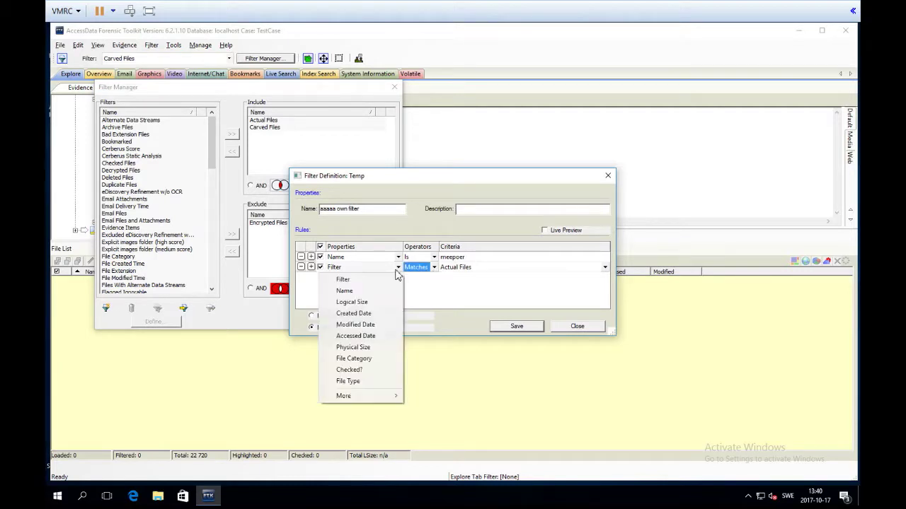
pyautogui.click(373, 337)
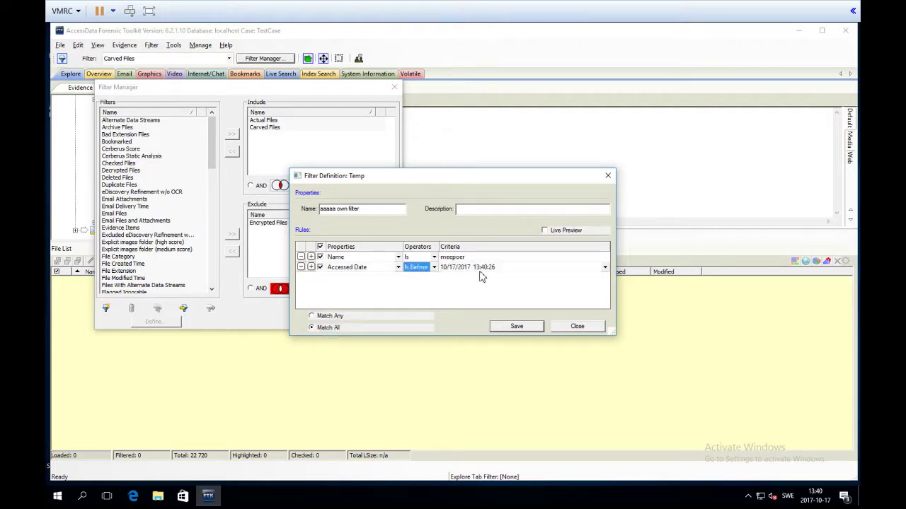
pyautogui.click(577, 329)
pyautogui.click(392, 89)
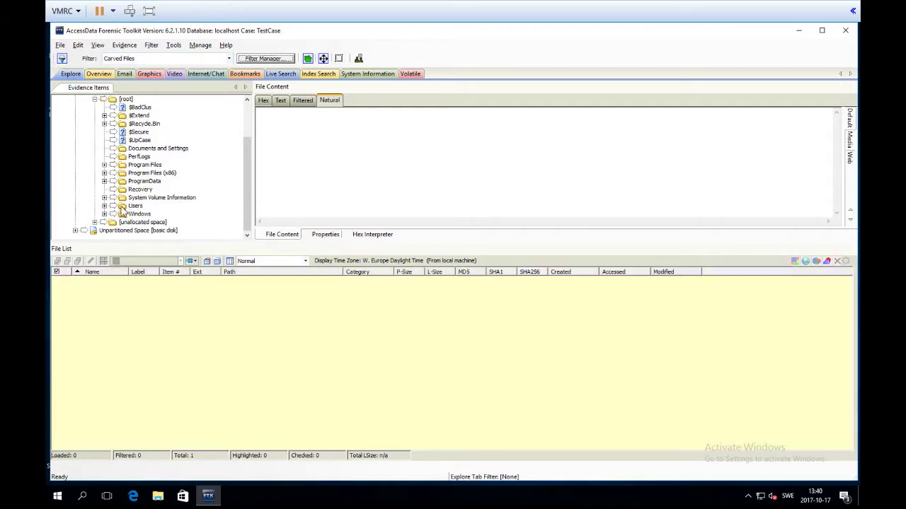
# Check the filtered file list for PerfLogs, $UpCase, $BadClus, Program Files (x86) and the Users folder under [root]
pyautogui.click(139, 156)
pyautogui.click(139, 140)
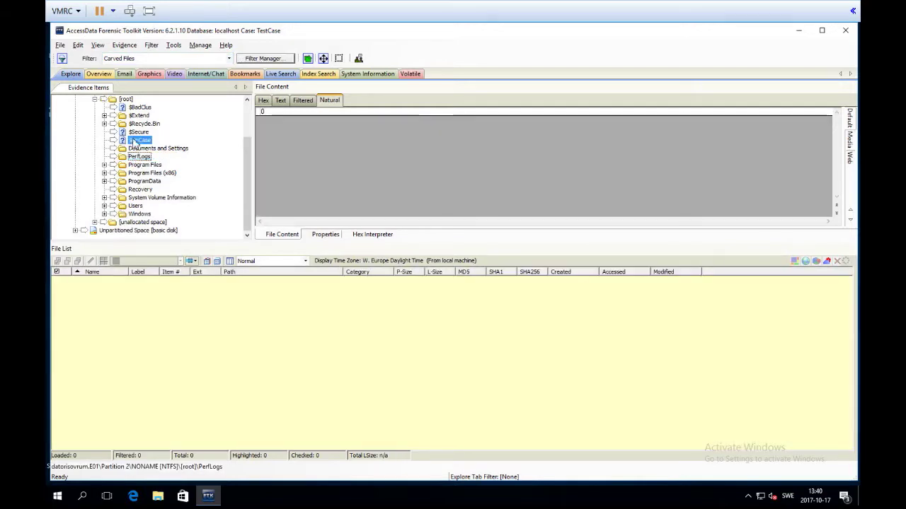
pyautogui.click(139, 107)
pyautogui.click(146, 173)
pyautogui.click(135, 205)
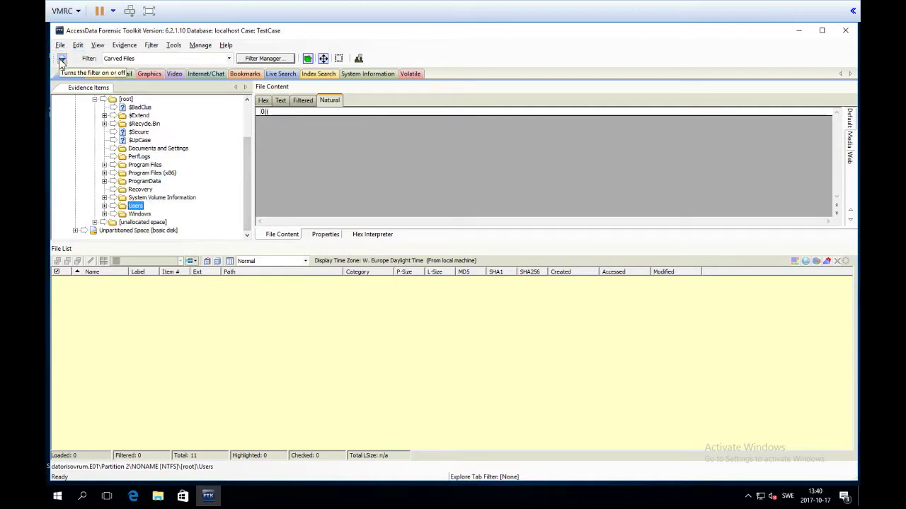
# Turn off the Carved Files filter and set the Users folder's file list to unfiltered
pyautogui.click(63, 60)
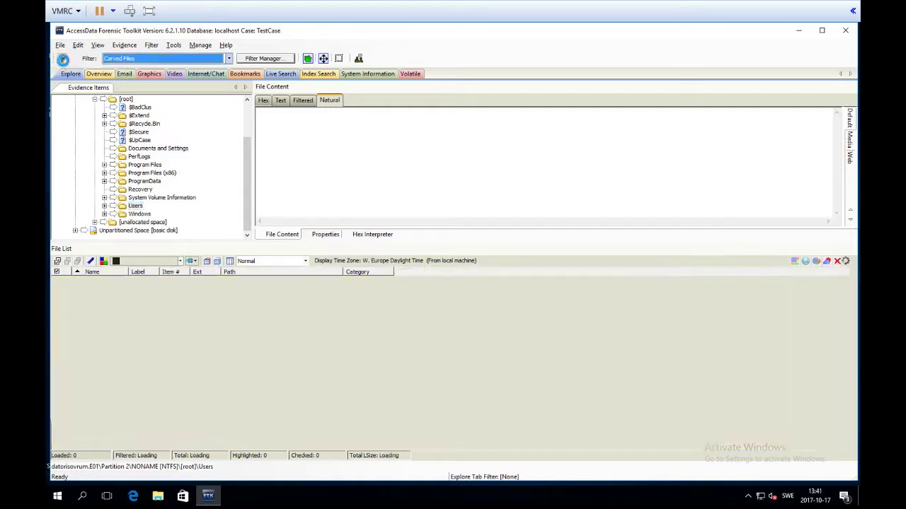
pyautogui.click(189, 61)
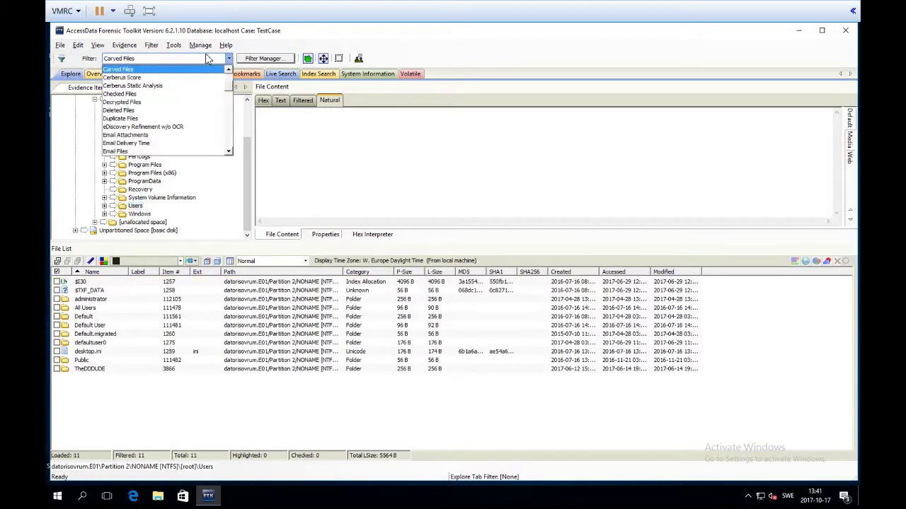
pyautogui.scroll(3, 199, 107)
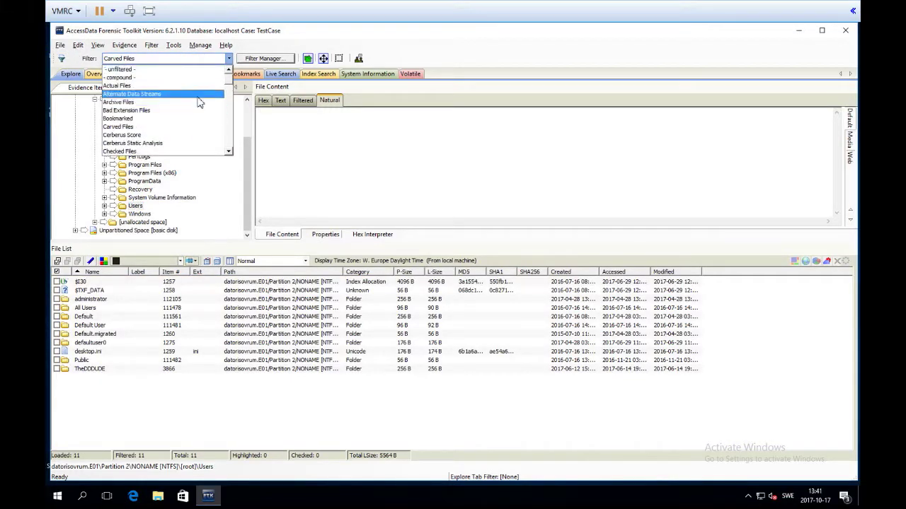
pyautogui.click(159, 69)
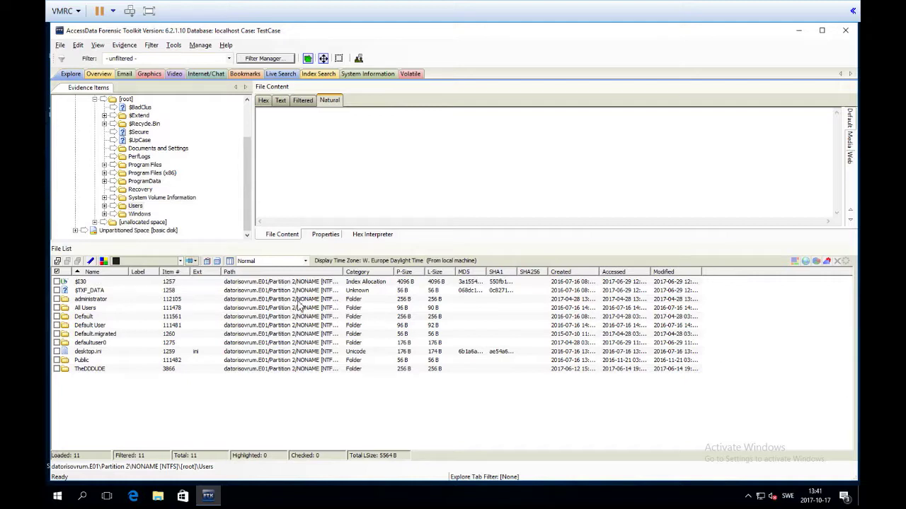
# Browse the column templates of the file list and apply the Internet History template
pyautogui.click(306, 261)
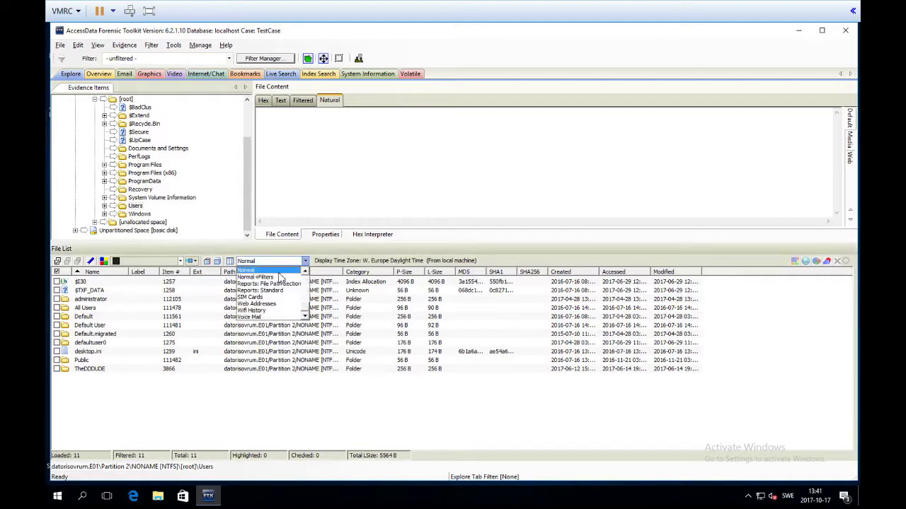
pyautogui.click(265, 277)
pyautogui.click(306, 261)
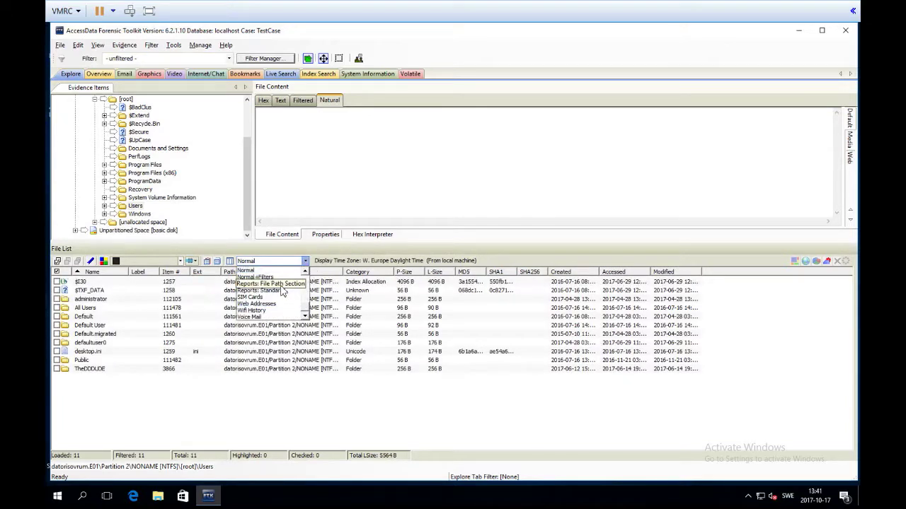
pyautogui.scroll(-3, 283, 298)
pyautogui.scroll(1, 283, 303)
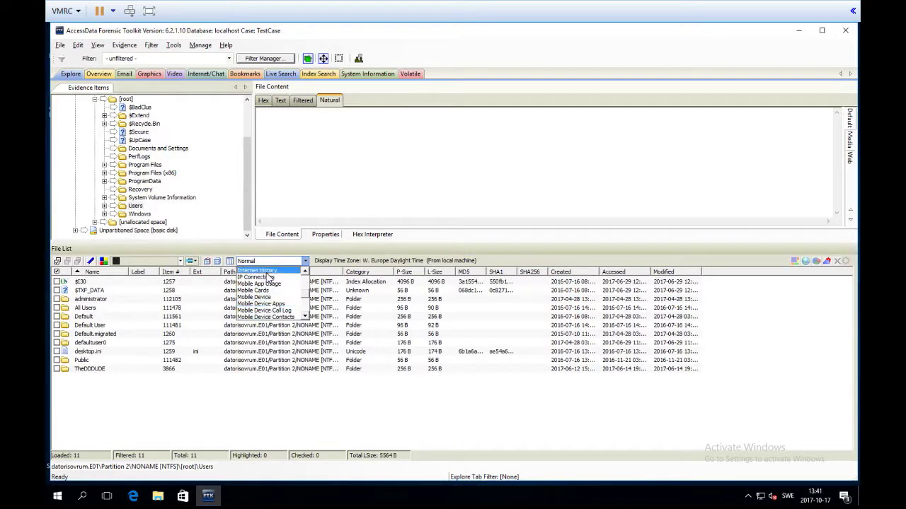
pyautogui.click(268, 271)
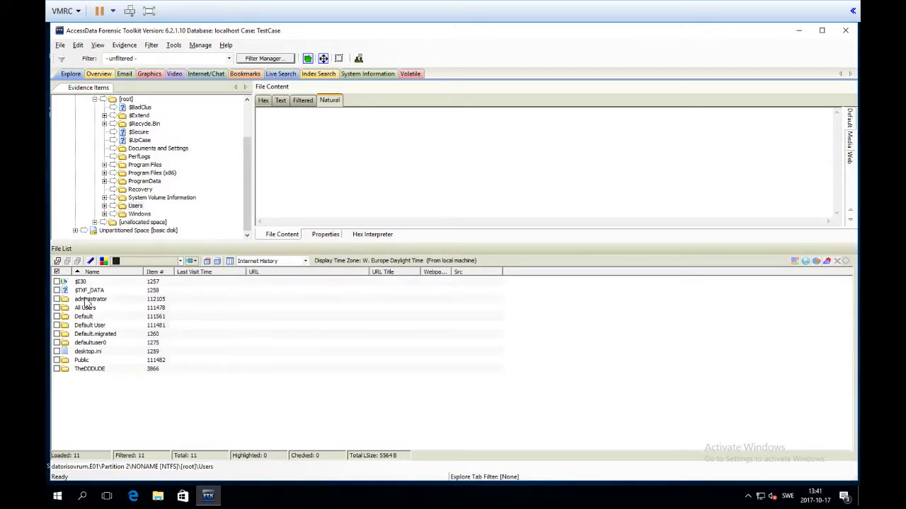
# Switch the file list's column template to Email
pyautogui.click(305, 261)
pyautogui.scroll(2, 272, 293)
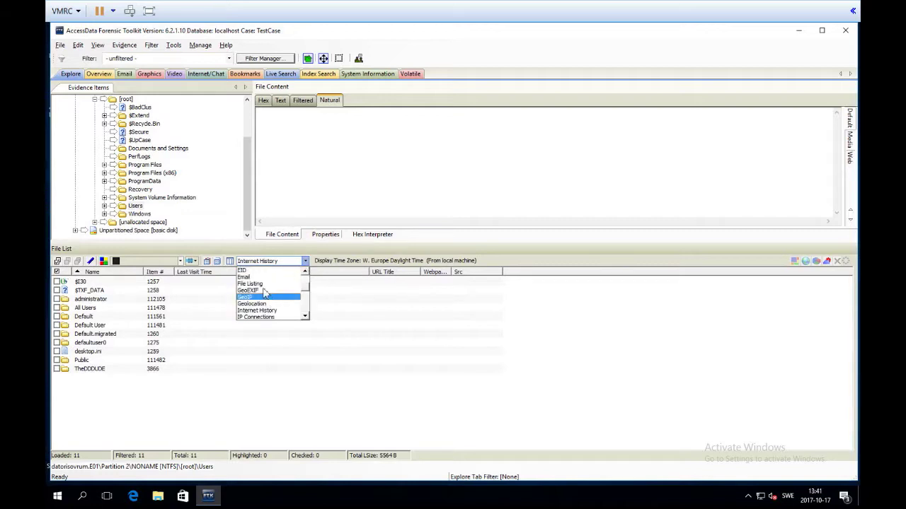
pyautogui.click(260, 277)
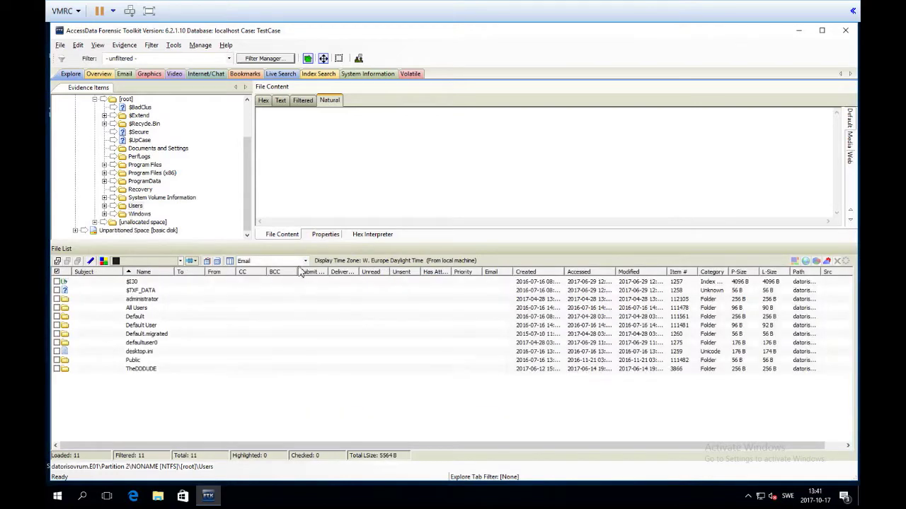
# Switch the file list's column template to File Listing and browse the other available templates
pyautogui.click(305, 261)
pyautogui.click(268, 277)
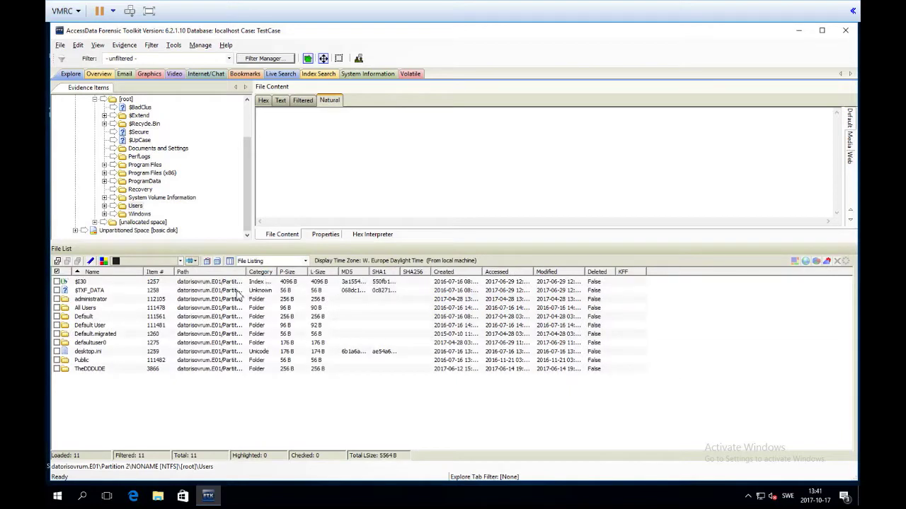
pyautogui.click(307, 263)
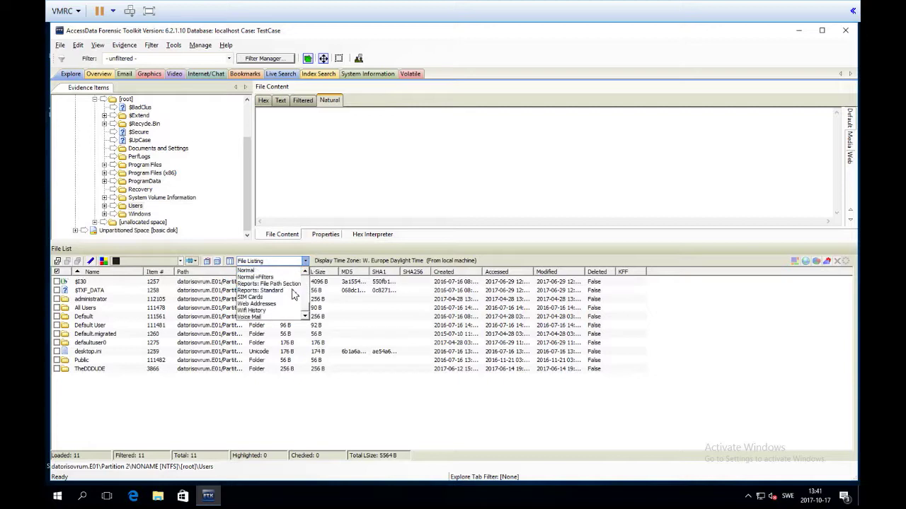
pyautogui.click(492, 264)
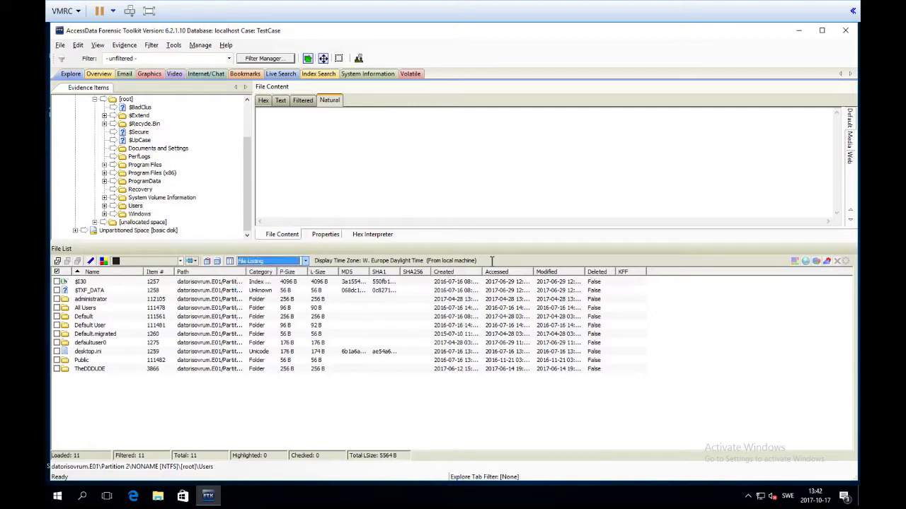
# Open the column template manager and create a new column template named "my own"
pyautogui.click(201, 44)
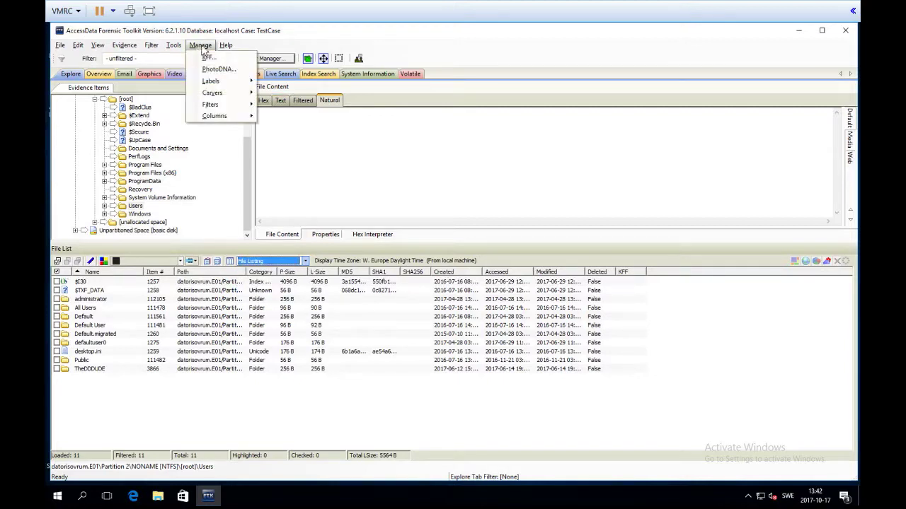
pyautogui.moveTo(247, 115)
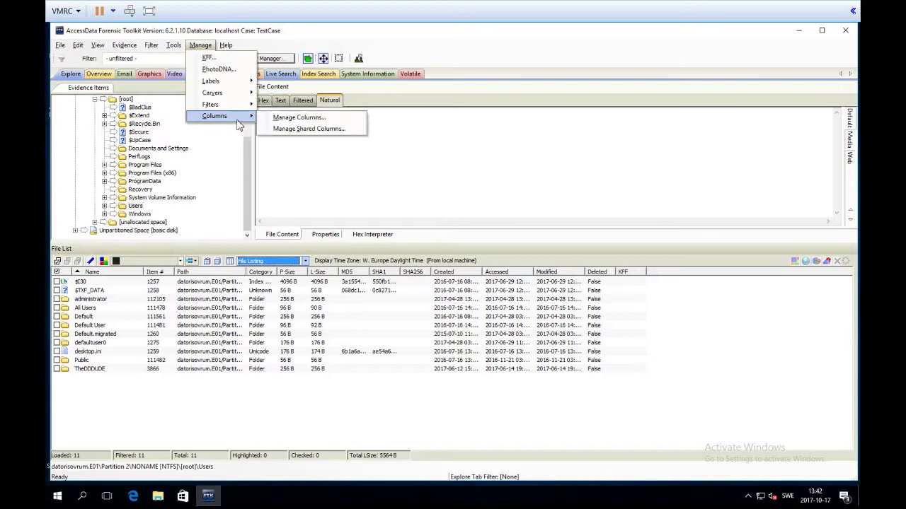
pyautogui.click(310, 121)
pyautogui.click(391, 215)
pyautogui.scroll(-5, 380, 259)
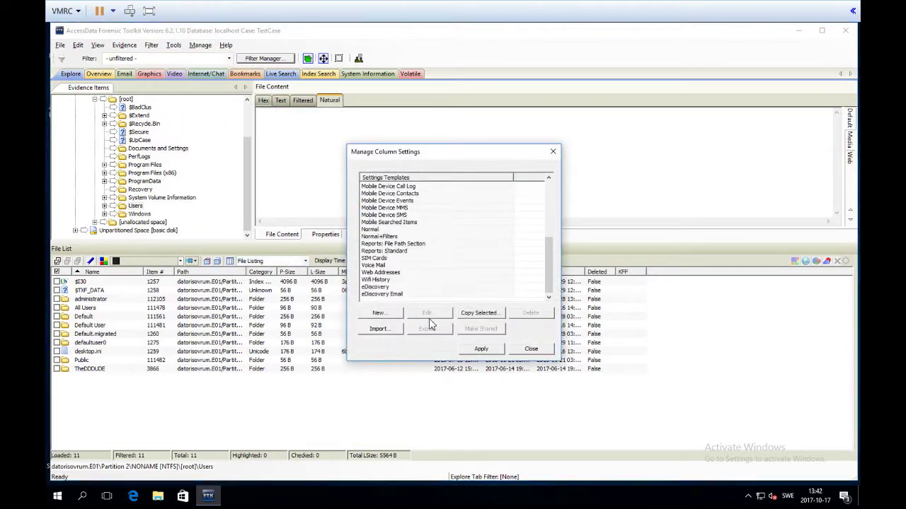
pyautogui.click(387, 314)
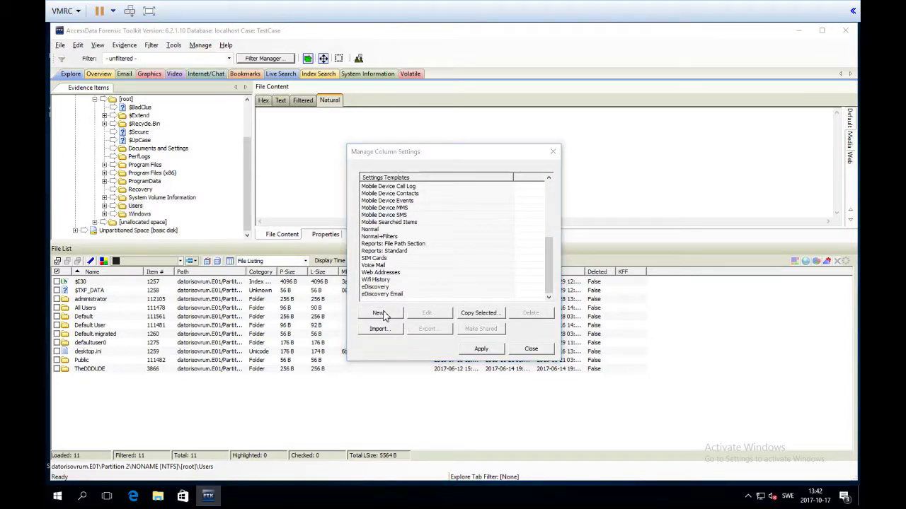
pyautogui.click(536, 168)
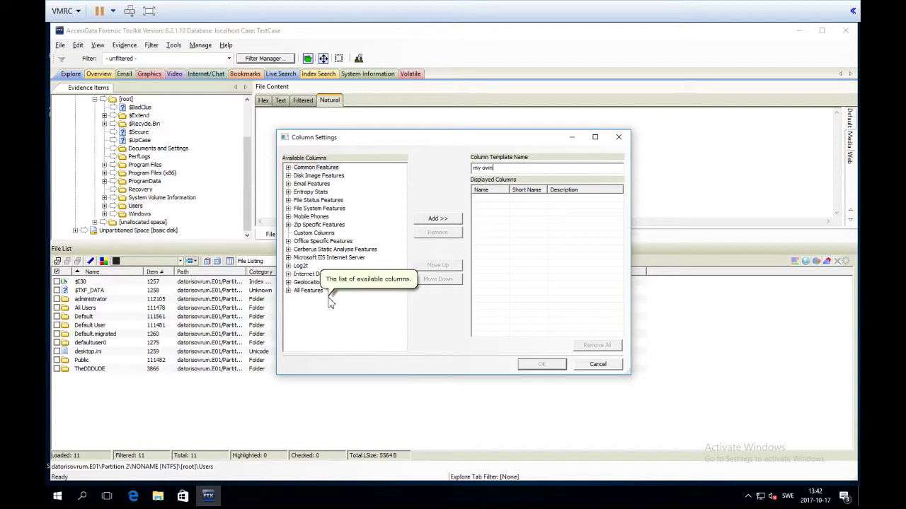
# Add the Logical Size column from All Features to the displayed columns of the "my own" template
pyautogui.click(289, 290)
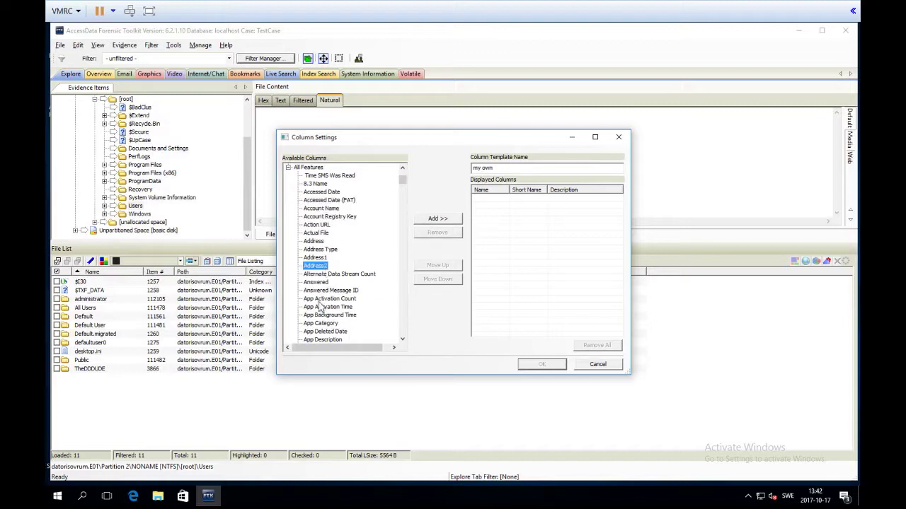
pyautogui.scroll(-5, 322, 308)
pyautogui.scroll(-20, 321, 309)
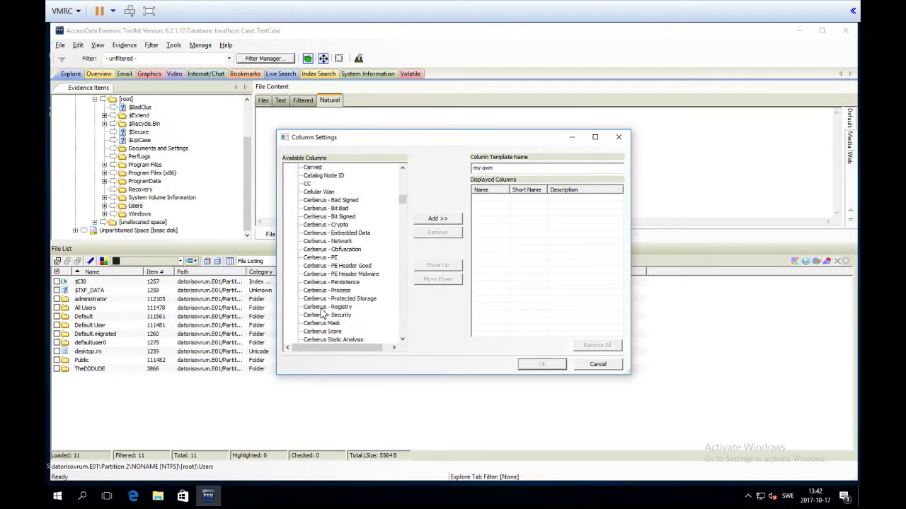
pyautogui.scroll(-20, 323, 303)
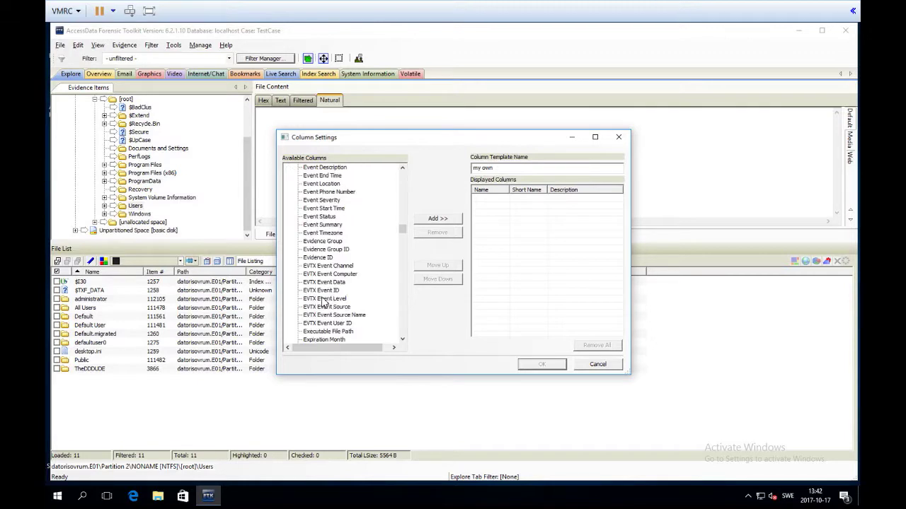
pyautogui.scroll(-20, 323, 303)
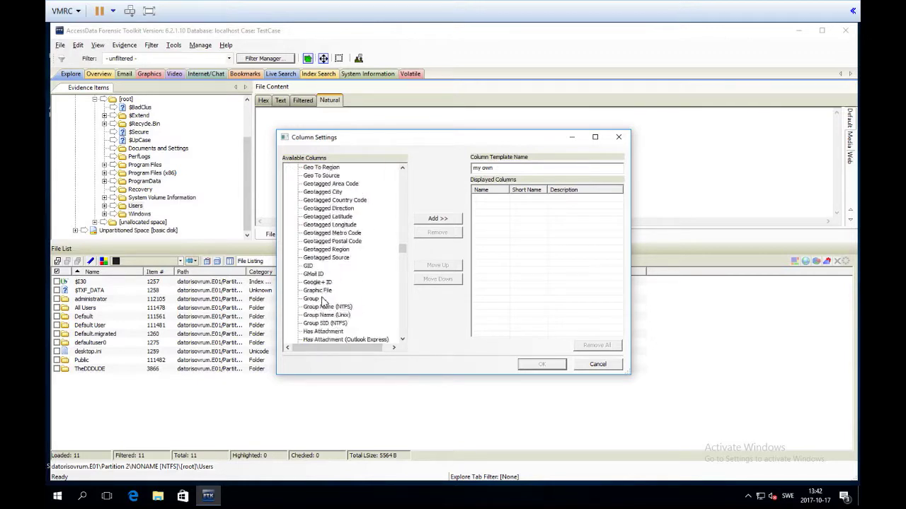
pyautogui.scroll(-20, 322, 302)
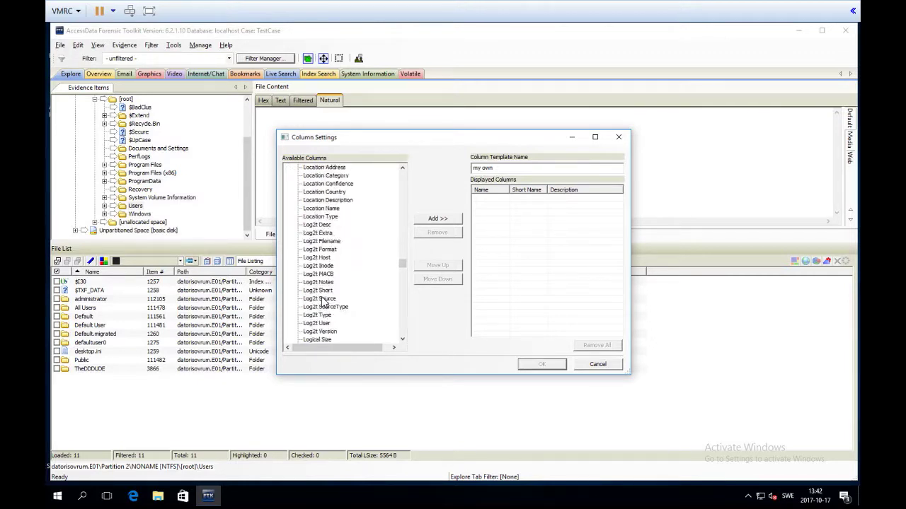
pyautogui.scroll(-2, 322, 303)
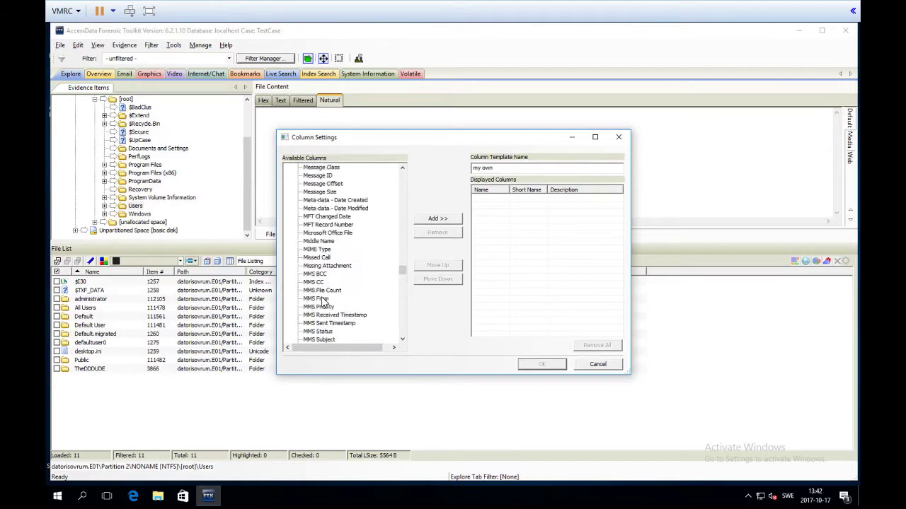
pyautogui.scroll(2, 323, 303)
pyautogui.click(322, 168)
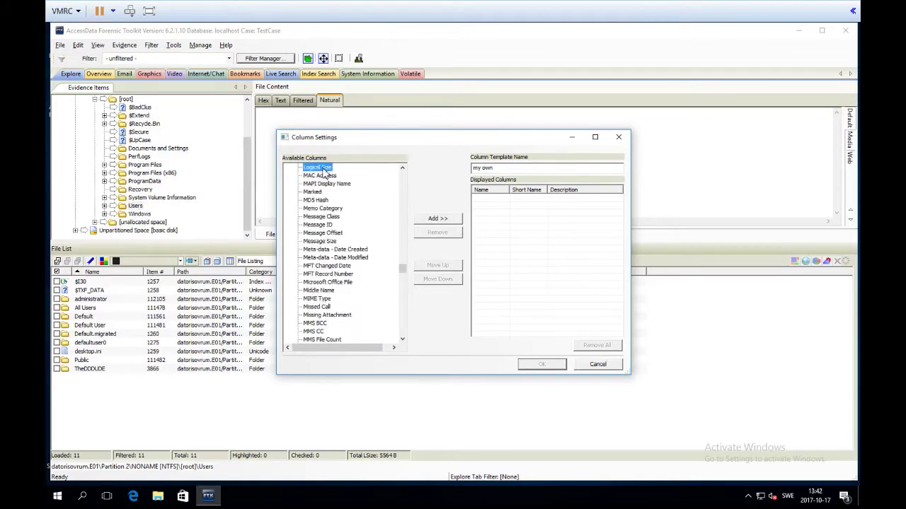
pyautogui.click(437, 219)
# Add the Name column to the "my own" template, save it and close the column settings
pyautogui.scroll(-2, 338, 226)
pyautogui.scroll(-6, 337, 227)
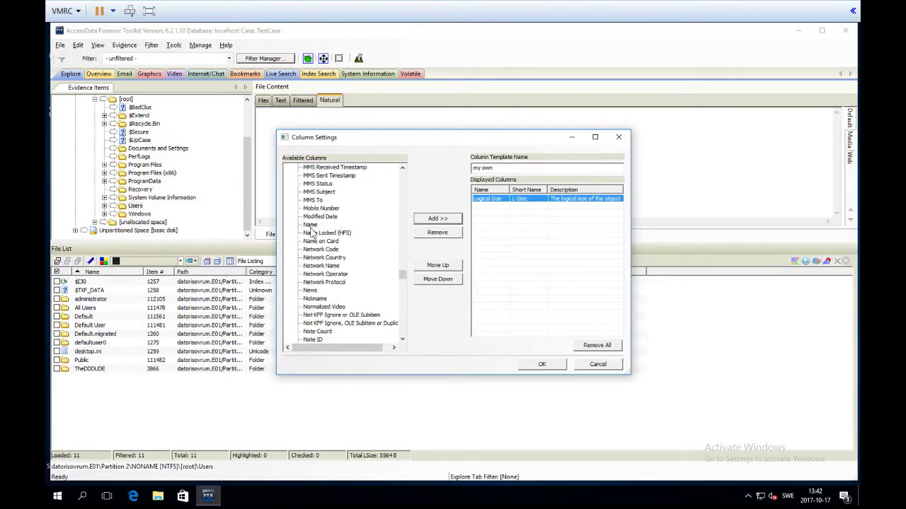
pyautogui.click(310, 225)
pyautogui.click(433, 220)
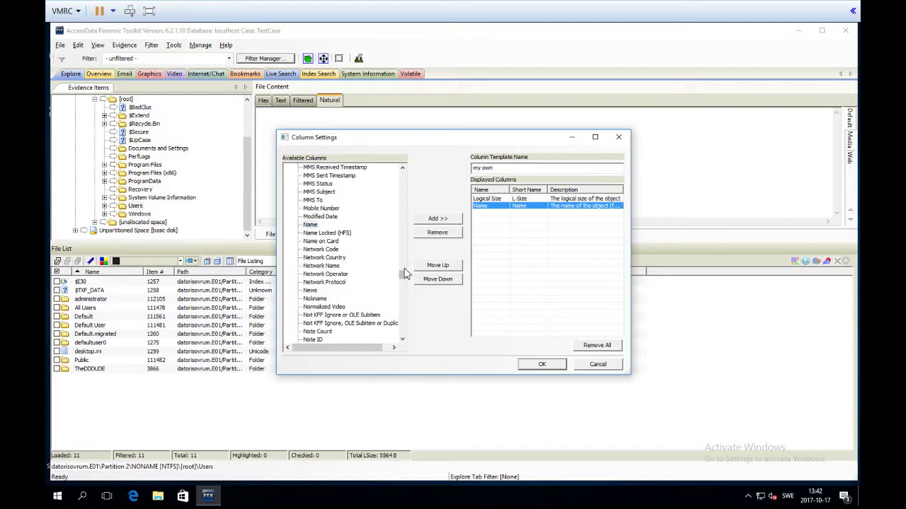
pyautogui.click(542, 365)
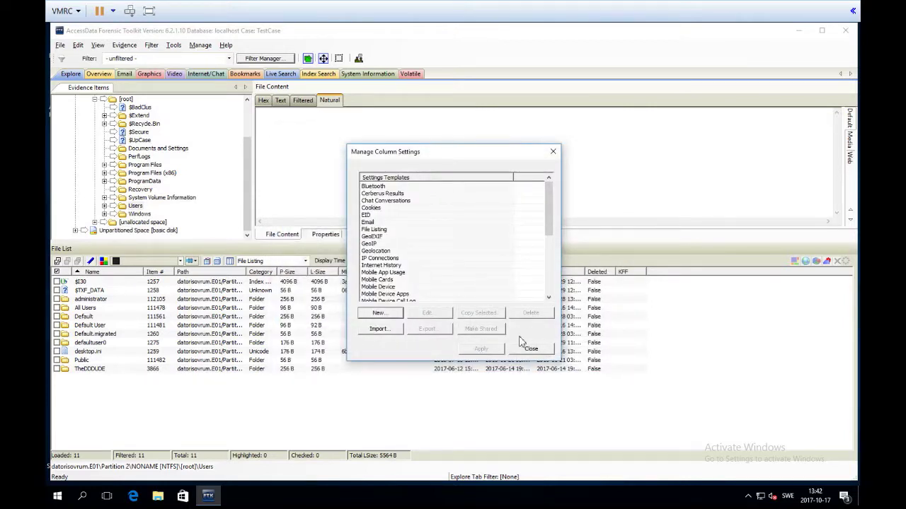
pyautogui.click(531, 348)
# Apply the "my own" column template to the file list and widen the Name column to fit the full file names
pyautogui.click(304, 261)
pyautogui.scroll(-4, 269, 305)
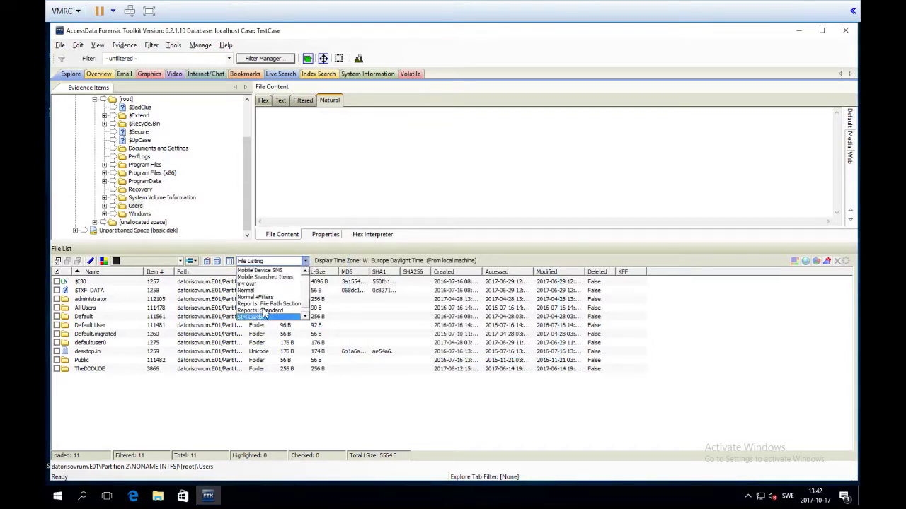
pyautogui.click(257, 283)
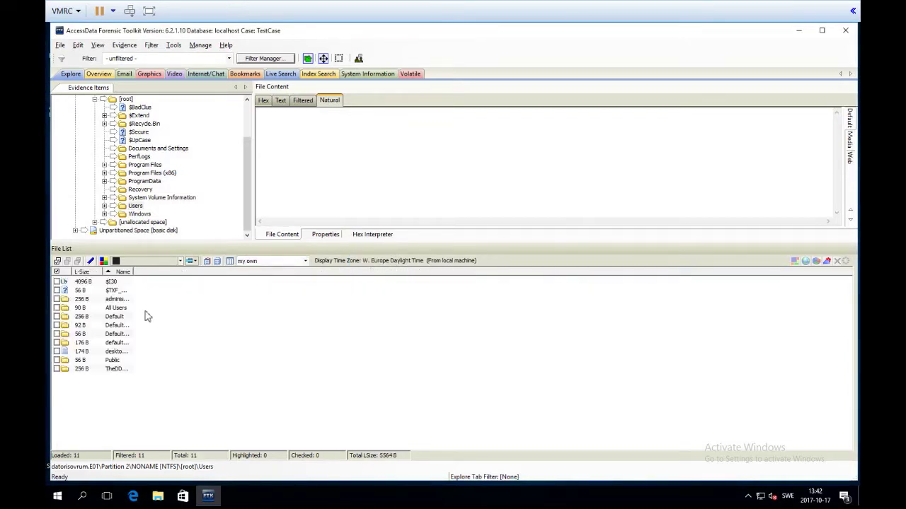
pyautogui.moveTo(132, 271); pyautogui.dragTo(222, 276)
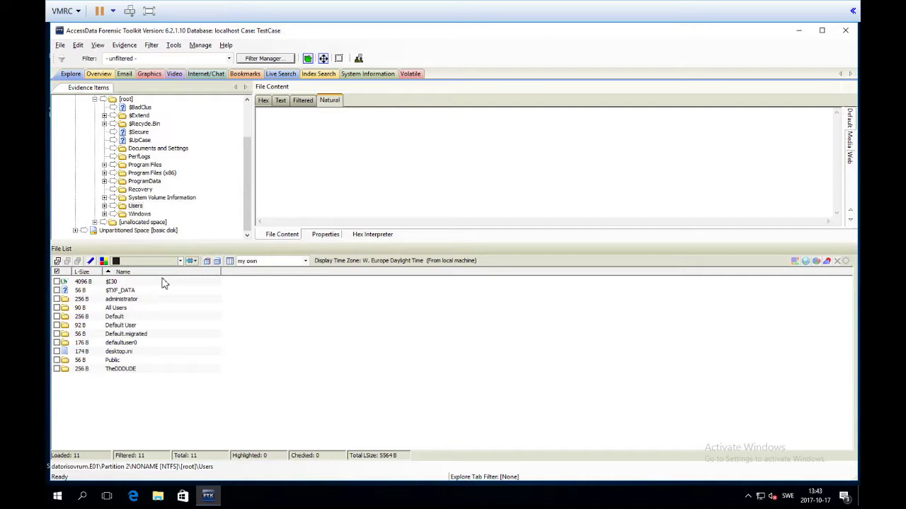
# Set the file list's column template back to Normal
pyautogui.click(249, 262)
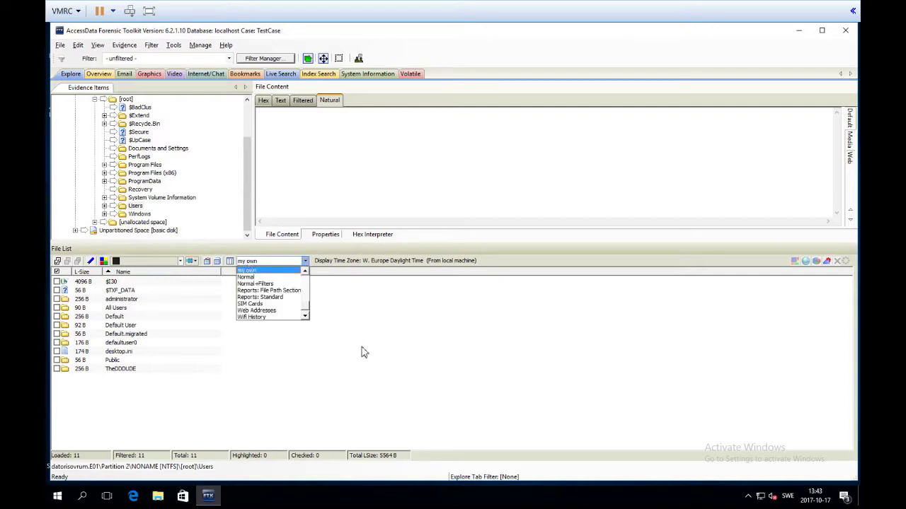
pyautogui.click(271, 277)
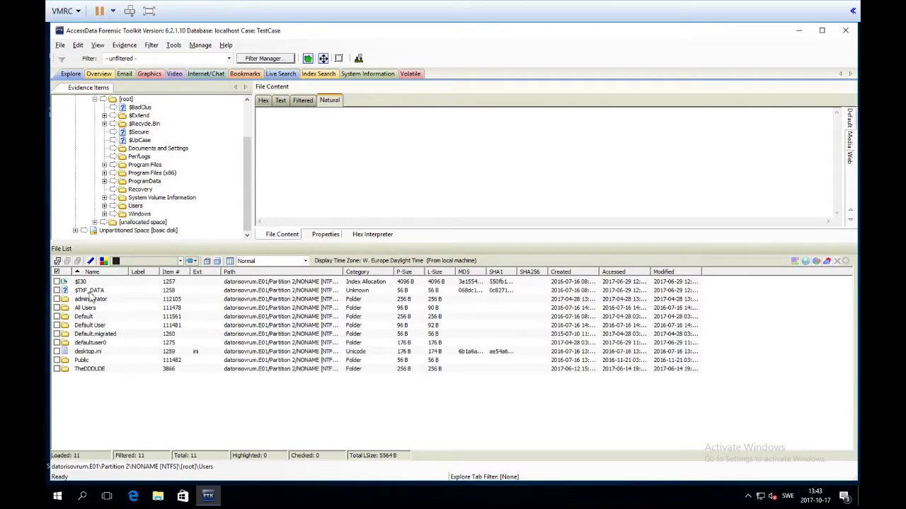